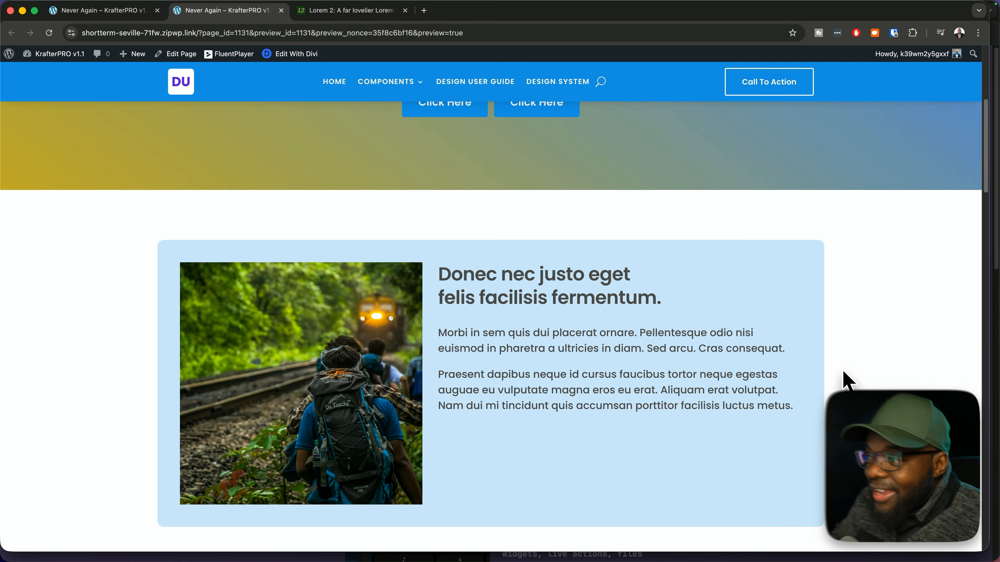
Examine how the blue image-and-text cards stack over one another while scrolling through the preview page
scroll(845, 380, "down", 8)
scroll(844, 380, "down", 5)
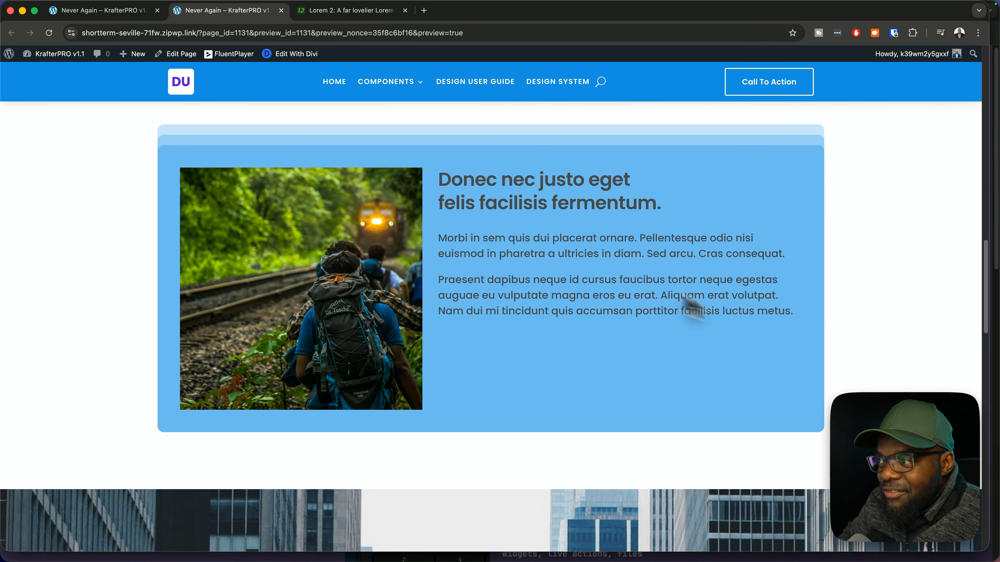
scroll(882, 343, "up", 5)
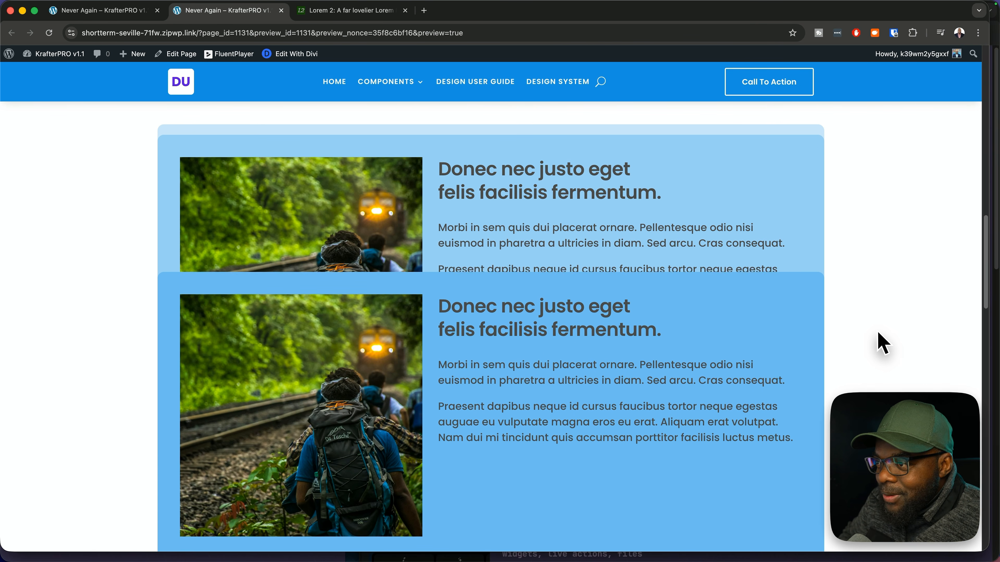
scroll(882, 343, "down", 2)
scroll(882, 342, "up", 3)
scroll(881, 343, "up", 5)
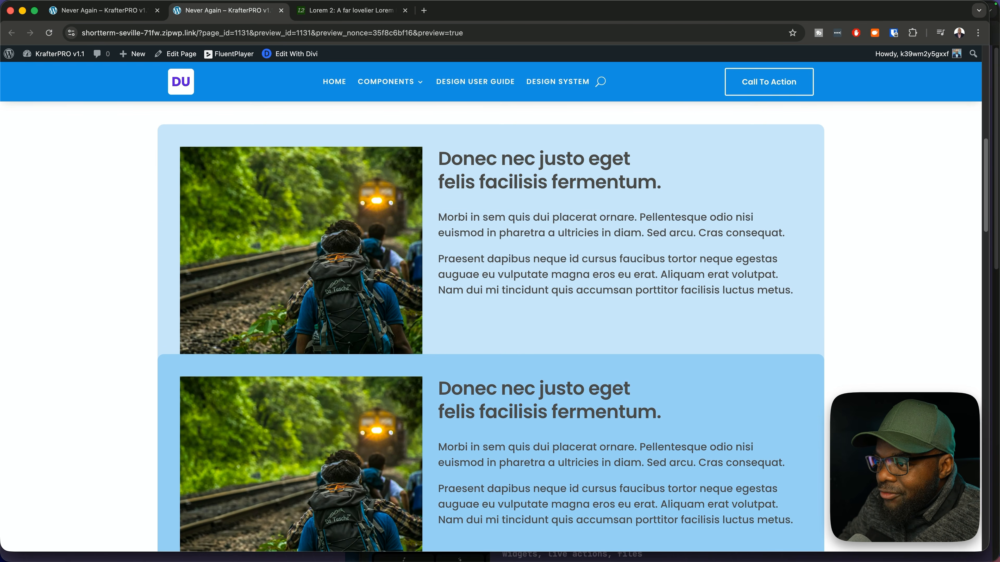
scroll(882, 342, "up", 5)
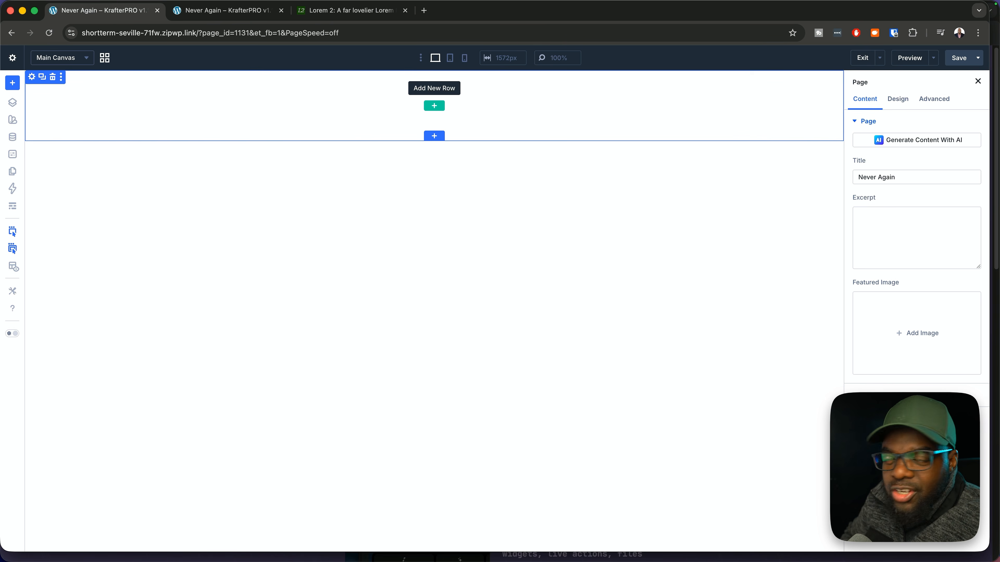
Insert a single-column row in the empty section and add a Heading module to it
left_click(435, 105)
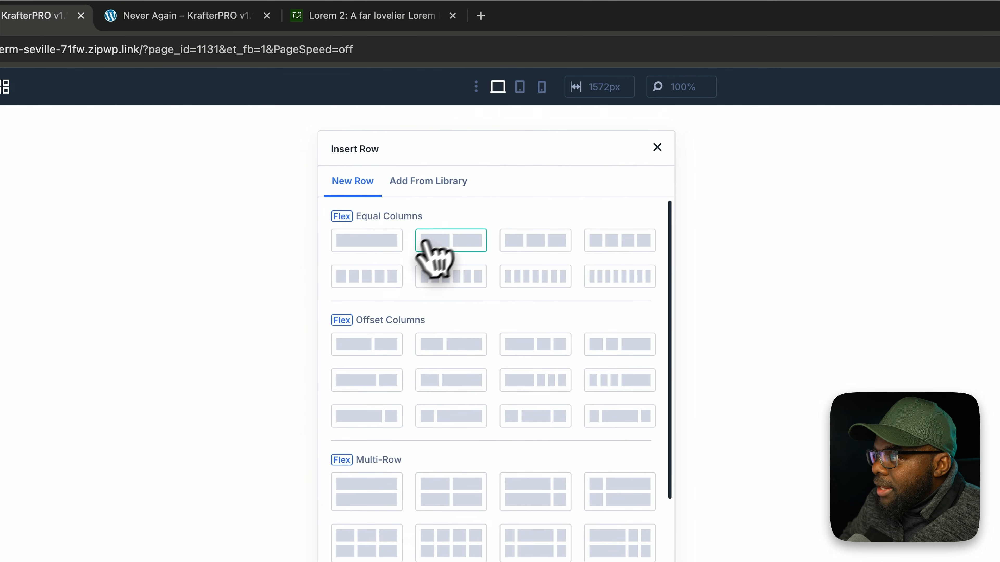
left_click(395, 242)
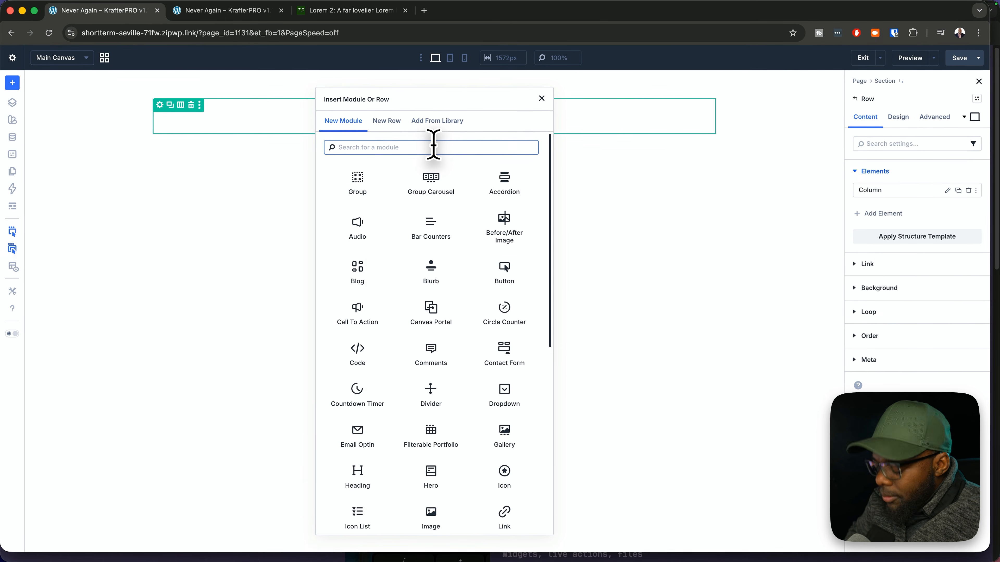
left_click(432, 146)
type("te")
key("BackSpace")
key("BackSpace")
type("head")
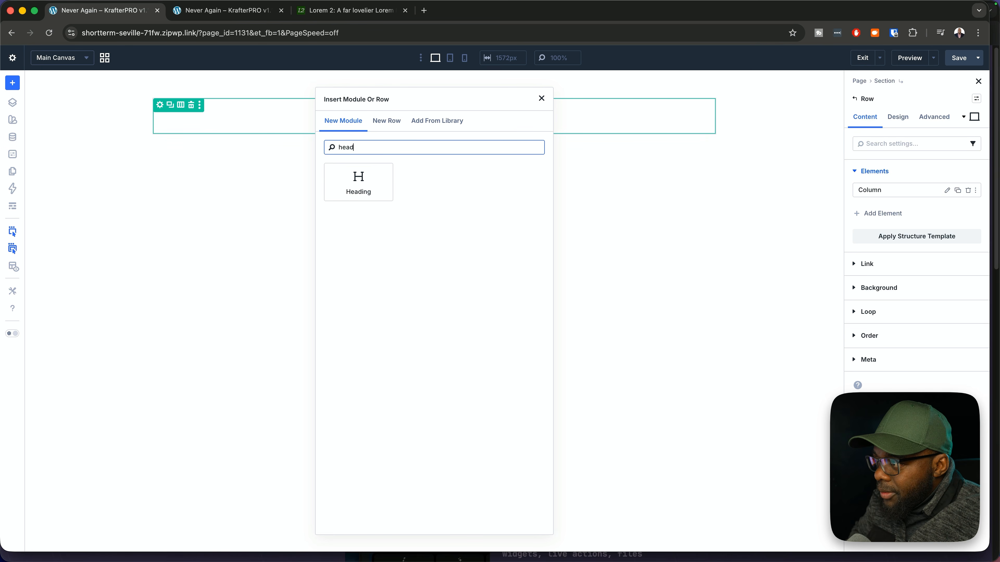
left_click(388, 187)
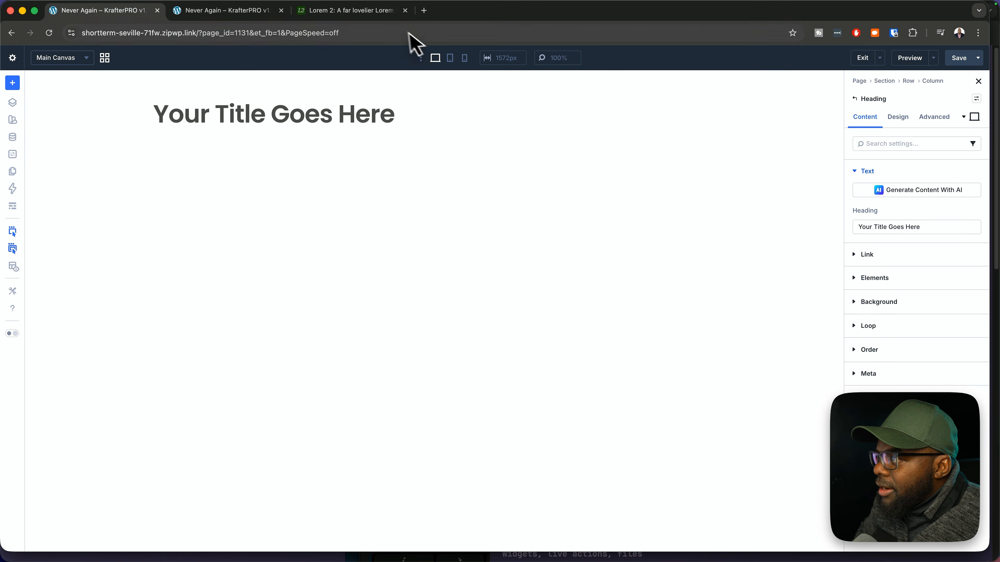
Copy "Suspendisse urna nibh viverra" from the lorem2.com page and replace the heading's placeholder title with it
left_click(390, 13)
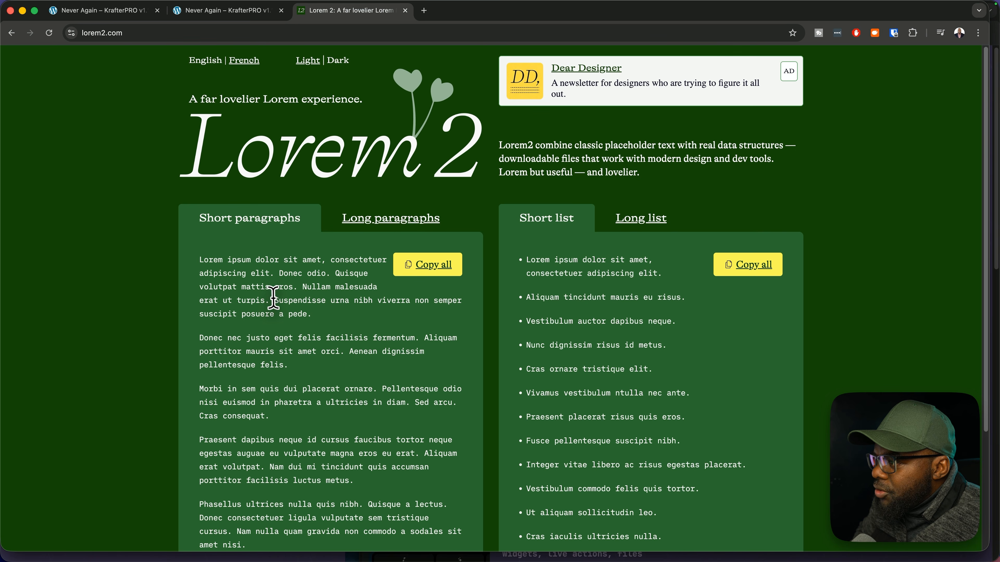
left_click_drag(273, 296, 411, 300)
key("super+c")
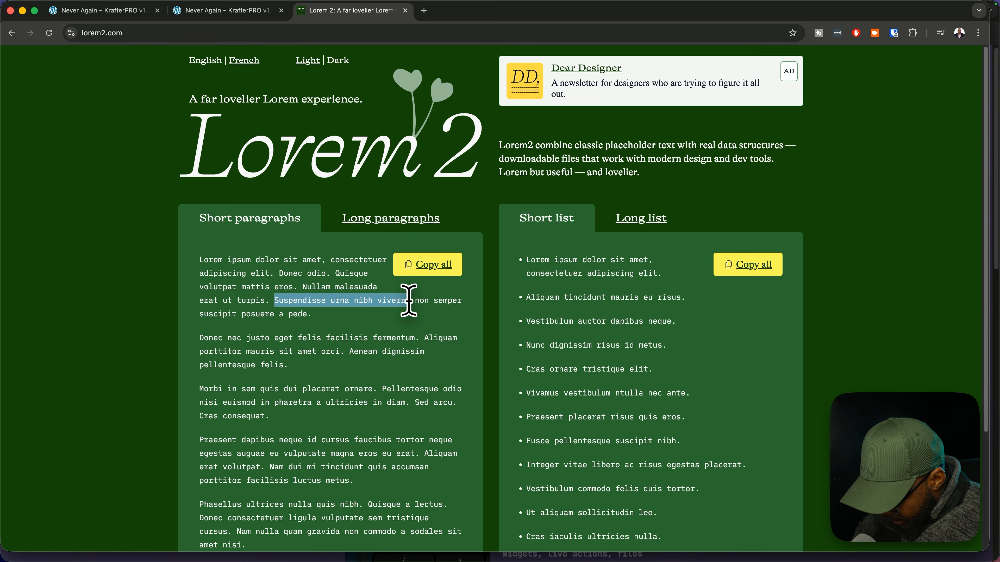
left_click(139, 12)
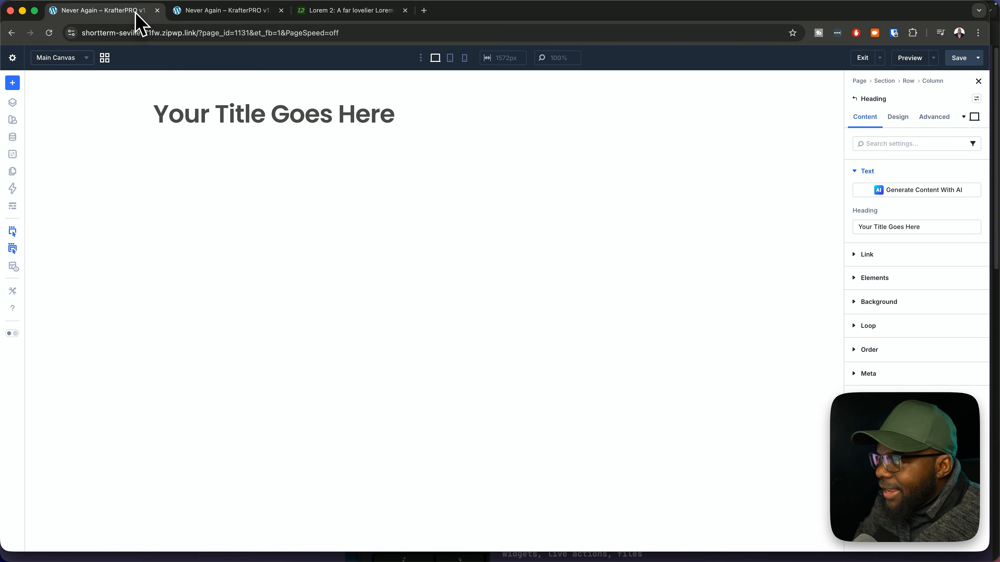
left_click(360, 115)
key("super+a")
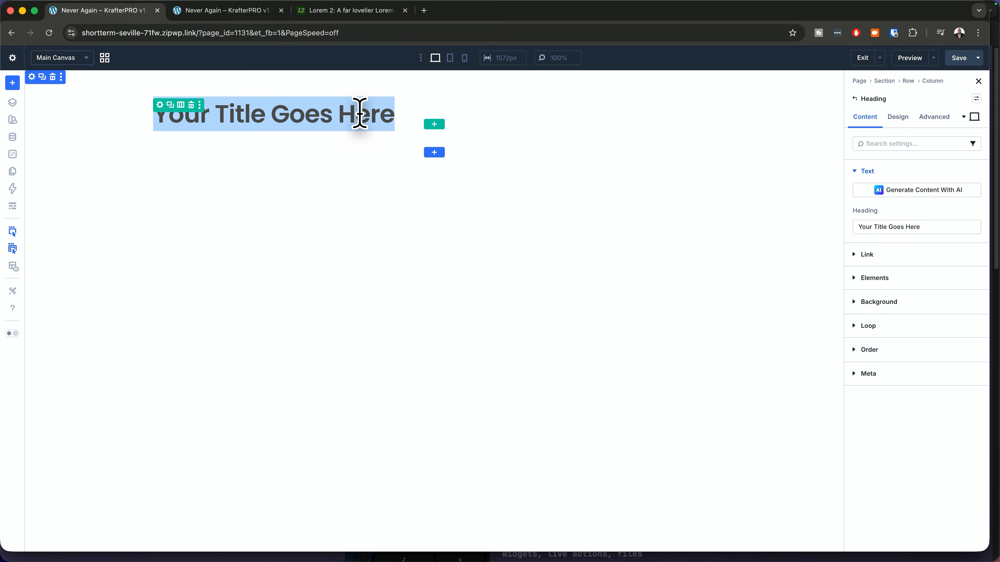
key("super+v")
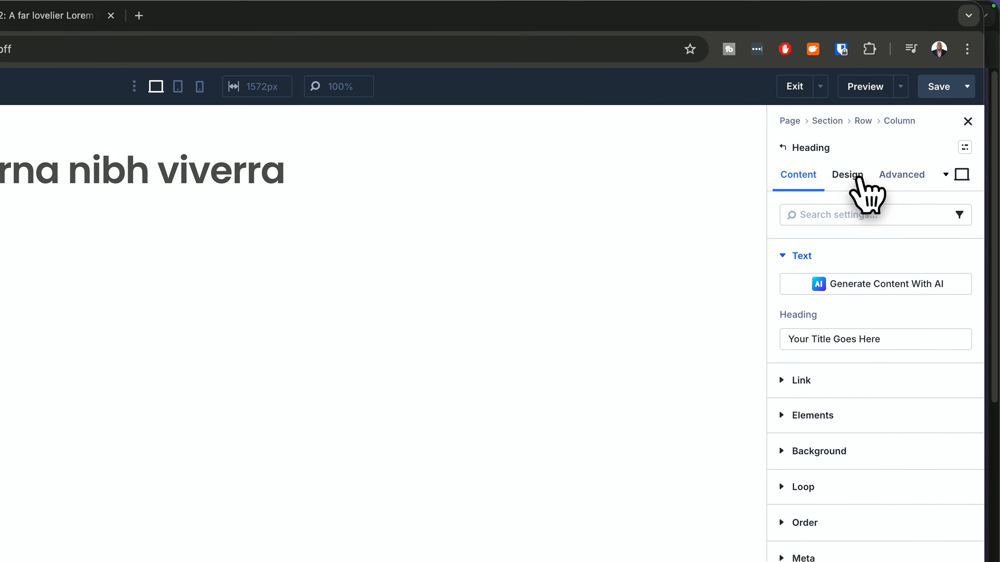
Center the heading's text alignment and apply the k-display small preset to the heading
left_click(856, 177)
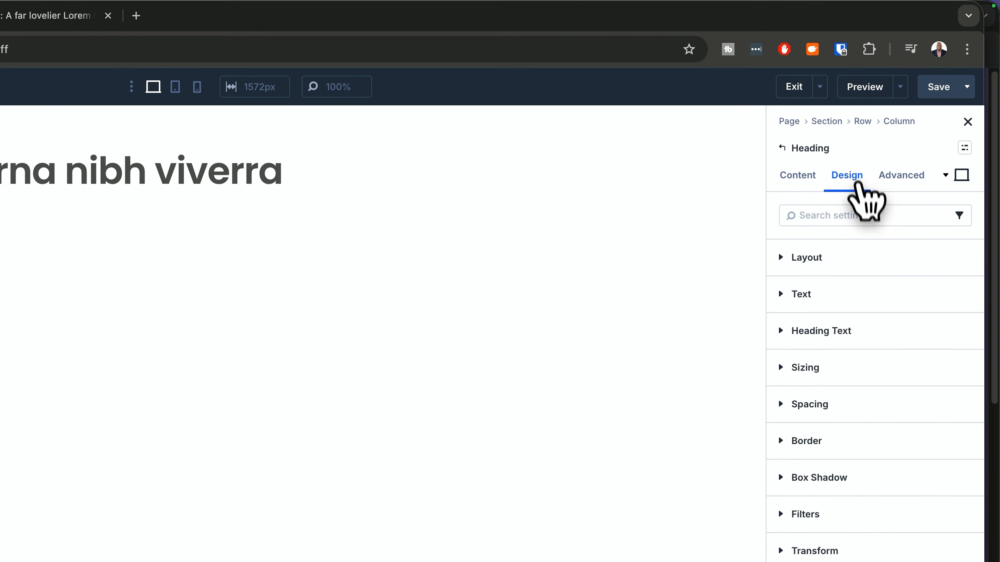
left_click(870, 332)
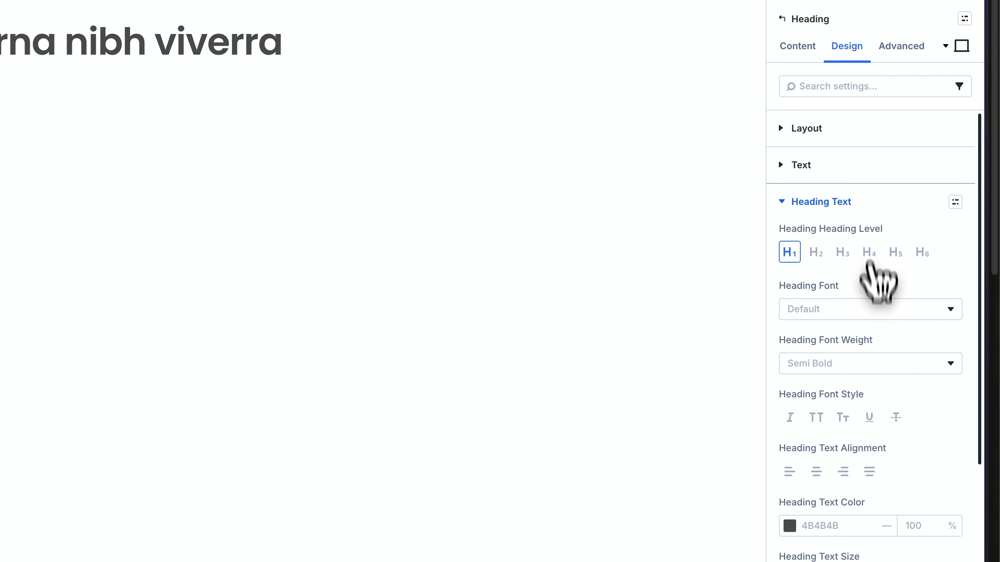
scroll(876, 540, "down", 3)
left_click(823, 283)
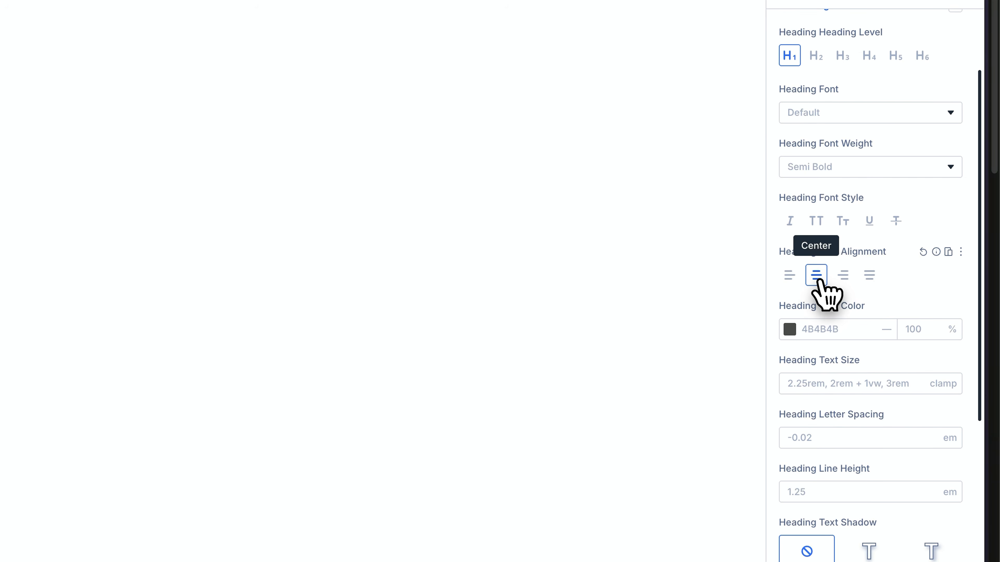
scroll(851, 232, "up", 5)
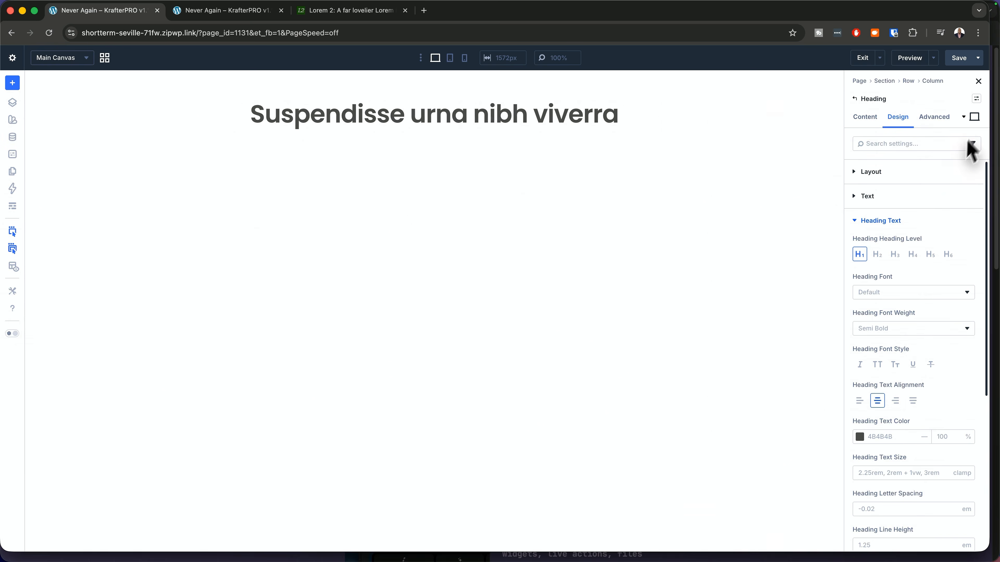
left_click(977, 98)
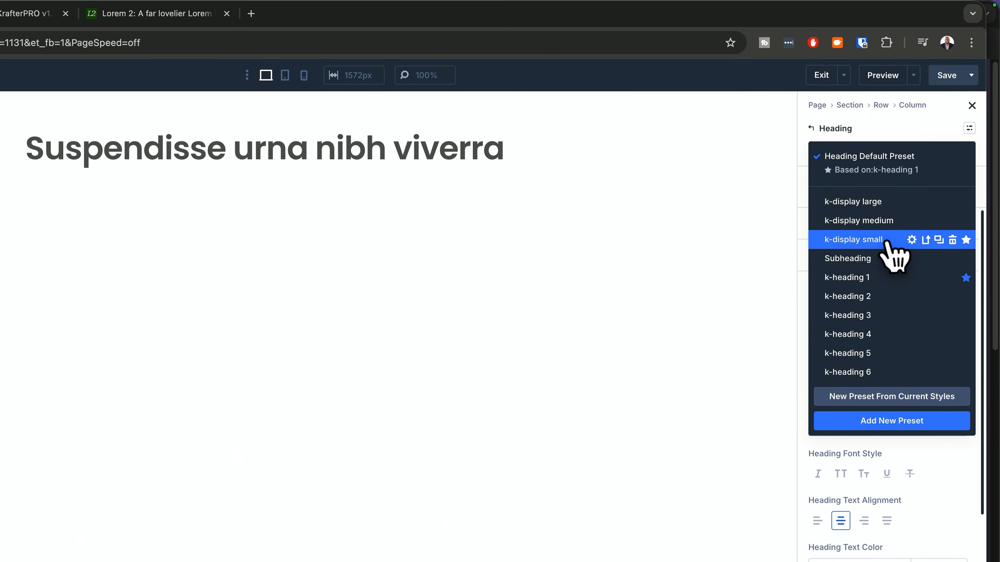
left_click(861, 241)
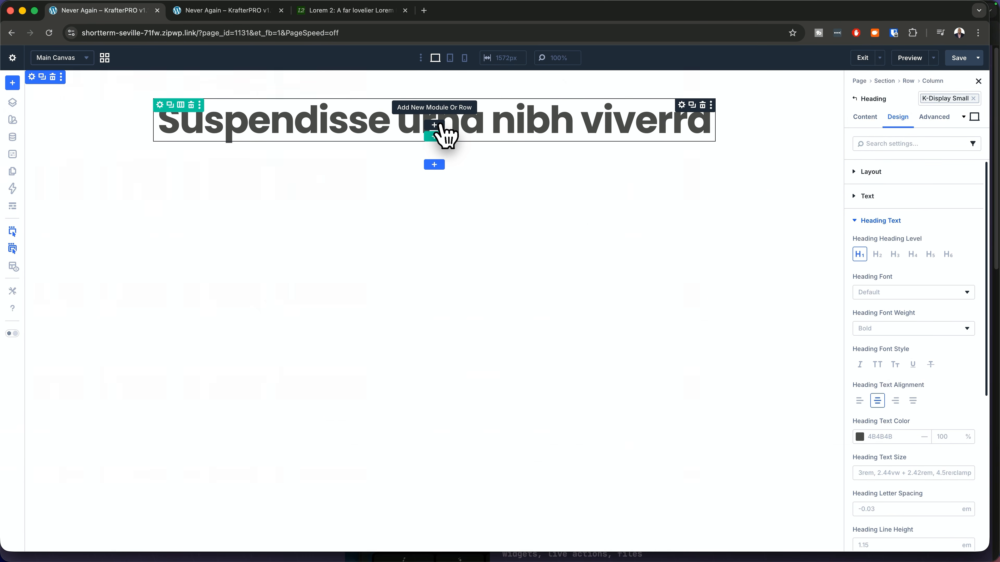
Add a Text module directly below the heading
left_click(439, 124)
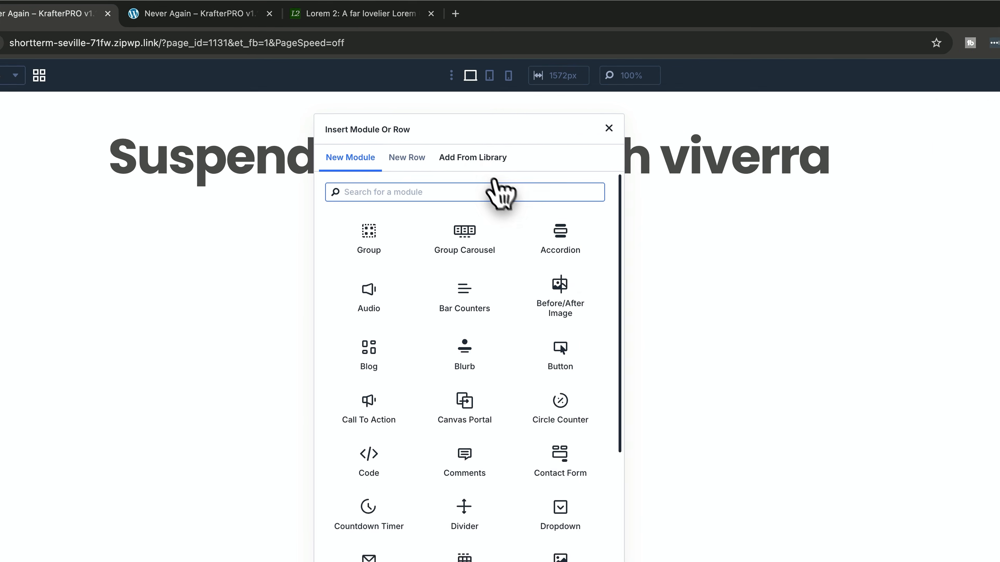
type("text")
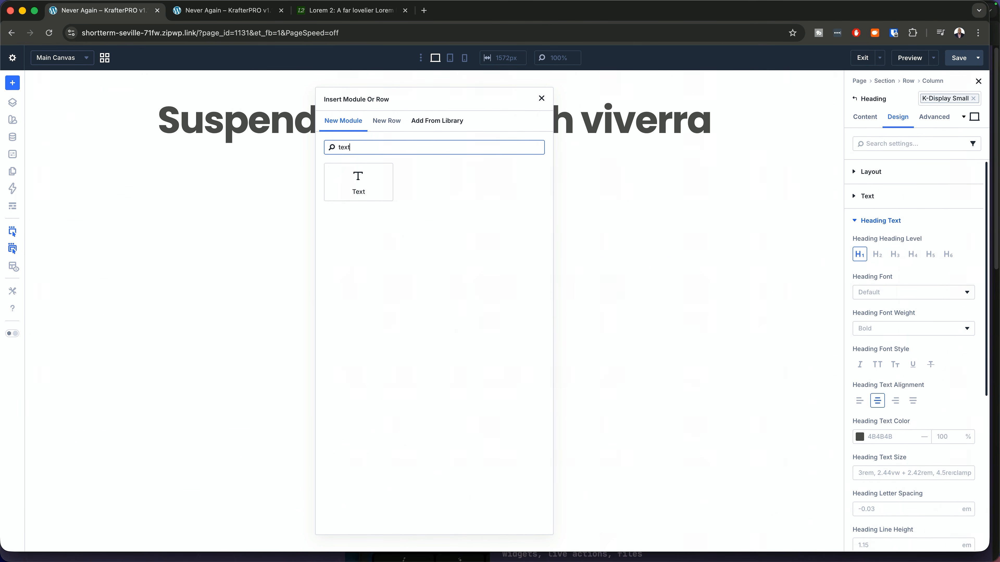
left_click(366, 177)
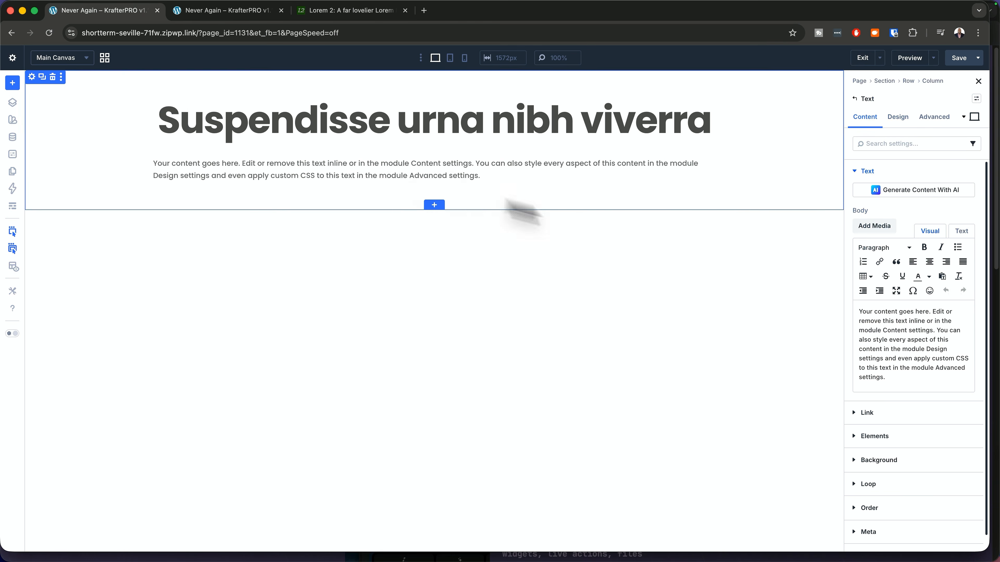
Replace the Text module's body with the "Donec nec justo eget felis" paragraph copied from lorem2.com and center it
left_click(375, 10)
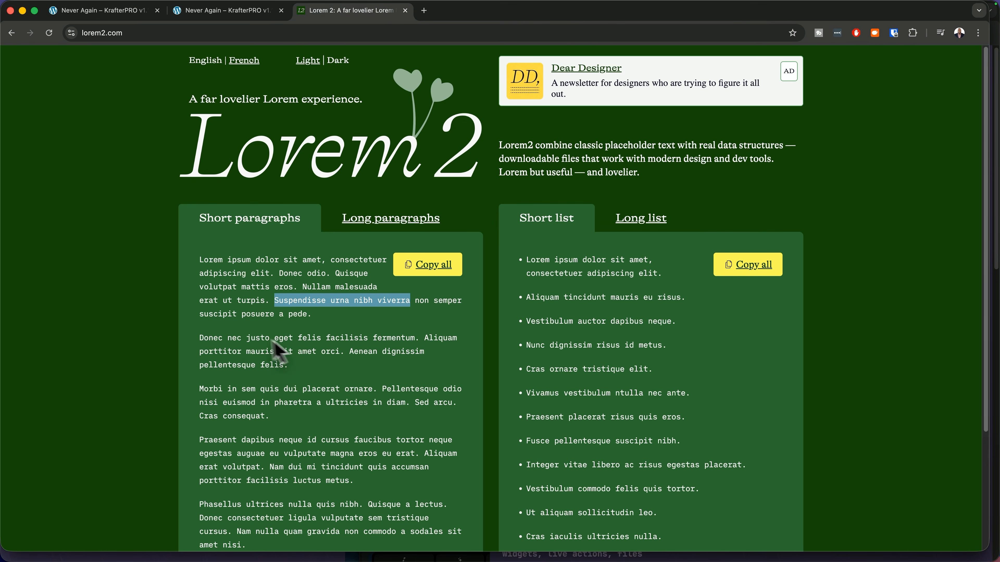
left_click_drag(197, 334, 305, 377)
key("super+c")
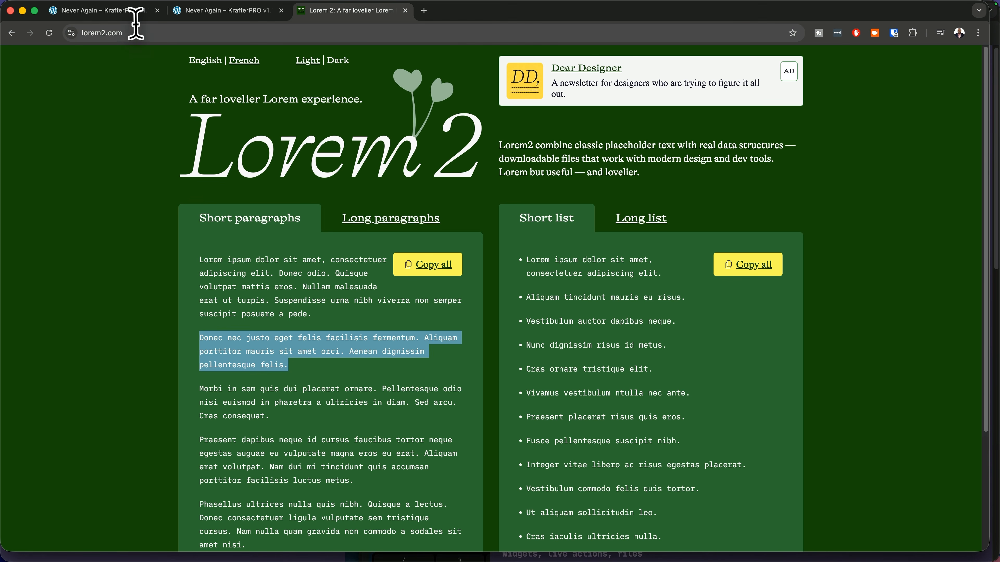
left_click(138, 11)
left_click_drag(905, 380, 858, 307)
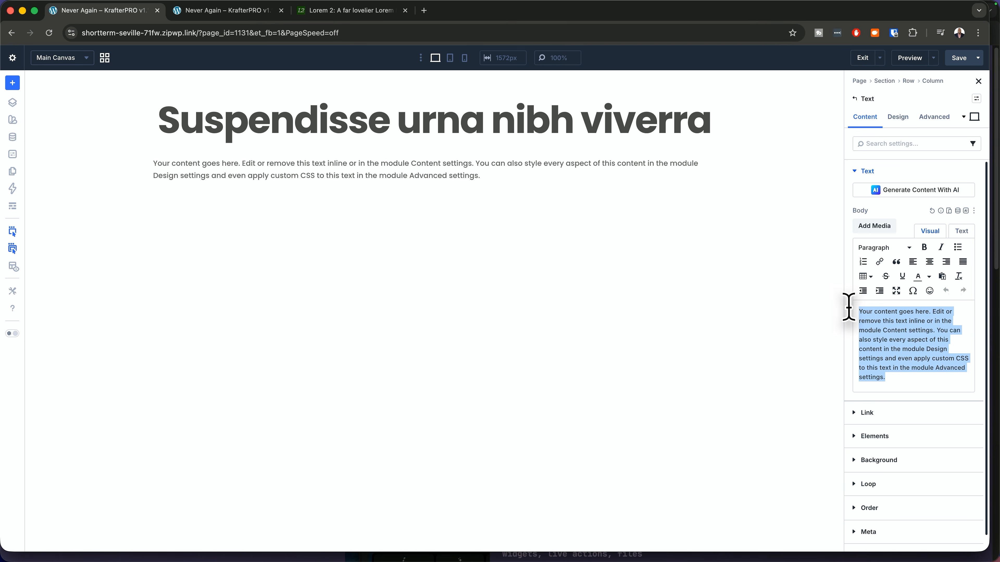
key("super+v")
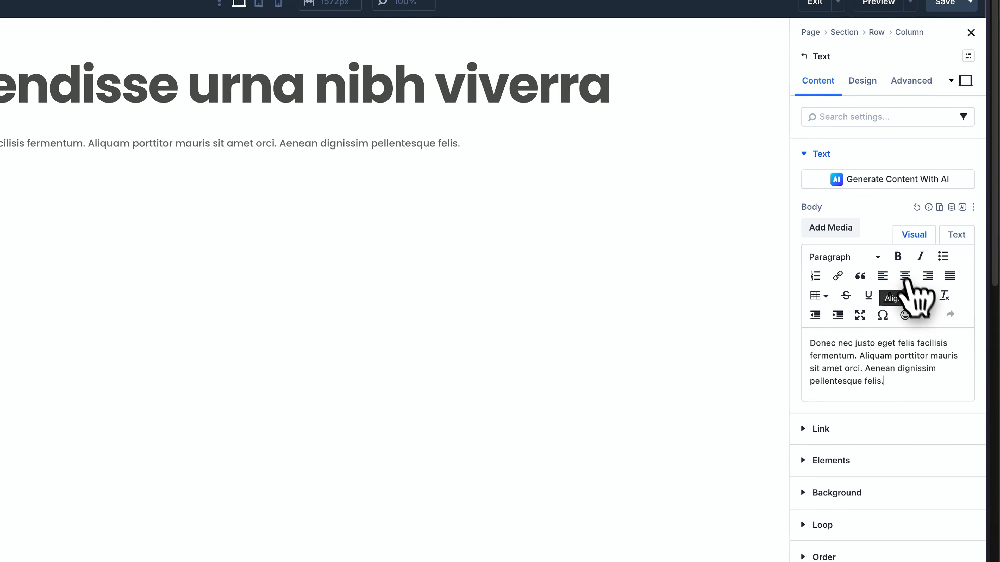
left_click(902, 283)
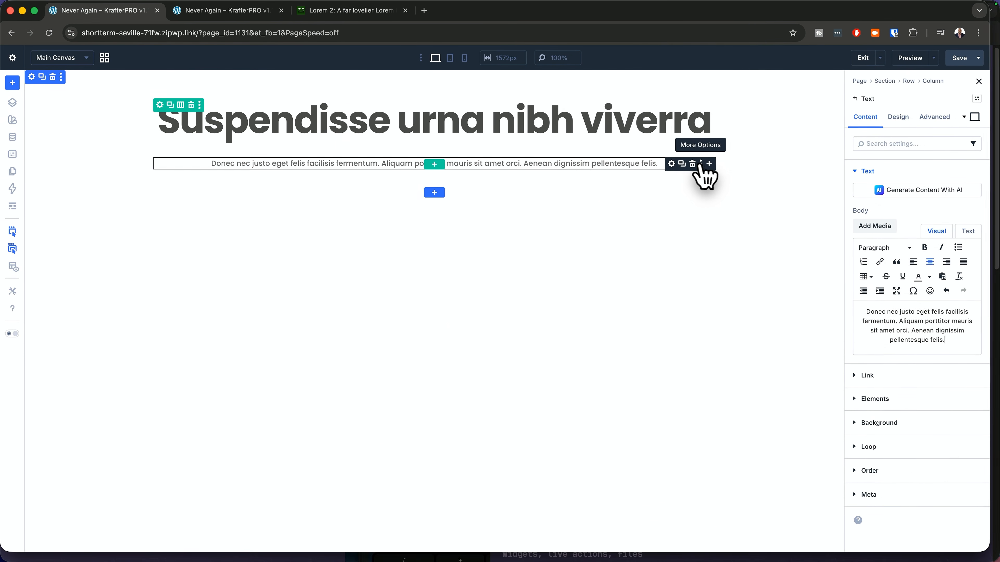
Add a Group module below the paragraph, insert a Button module in it and duplicate the button
left_click(682, 179)
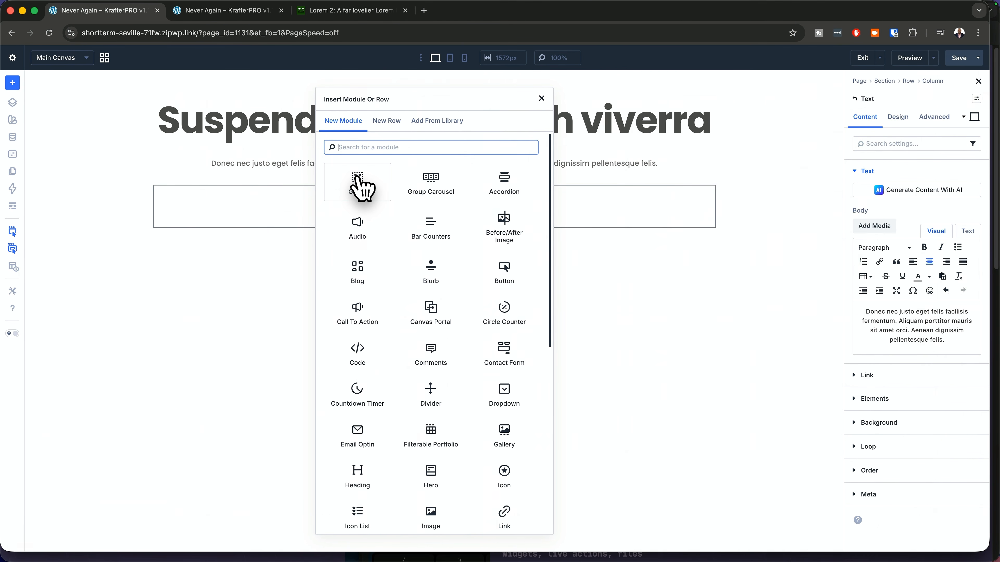
left_click(505, 271)
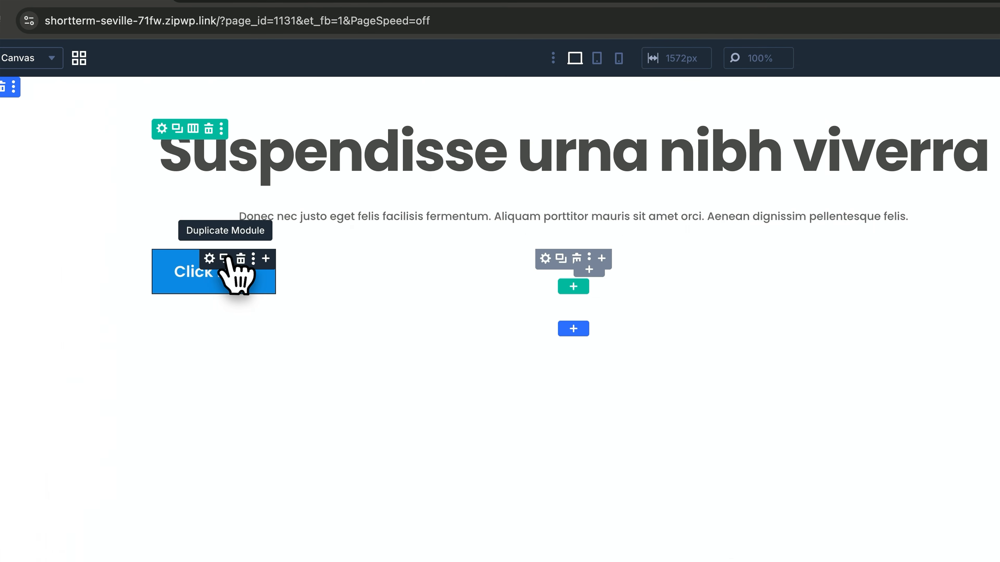
left_click(224, 259)
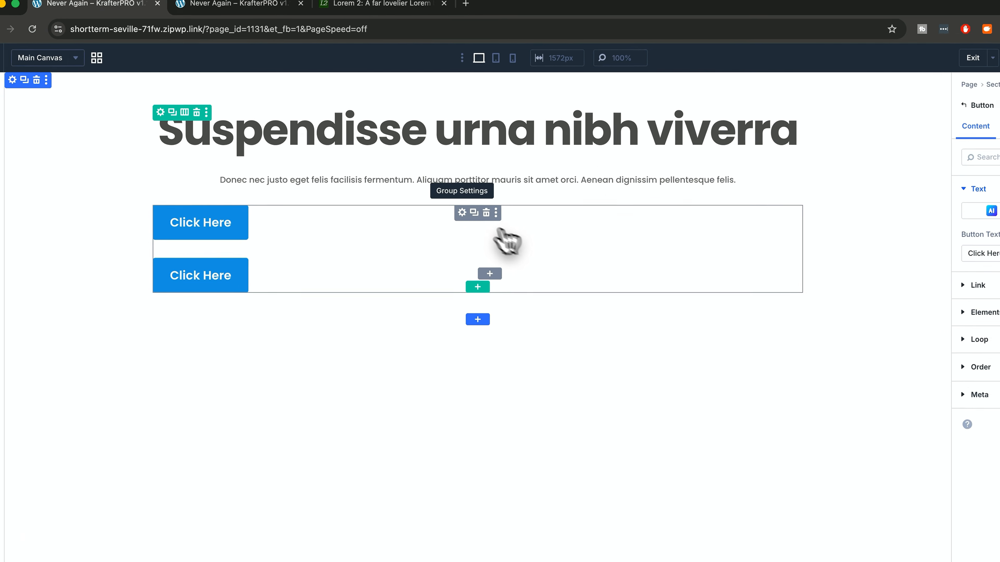
Set the button group's layout direction to row and justify its content to the center
left_click(462, 212)
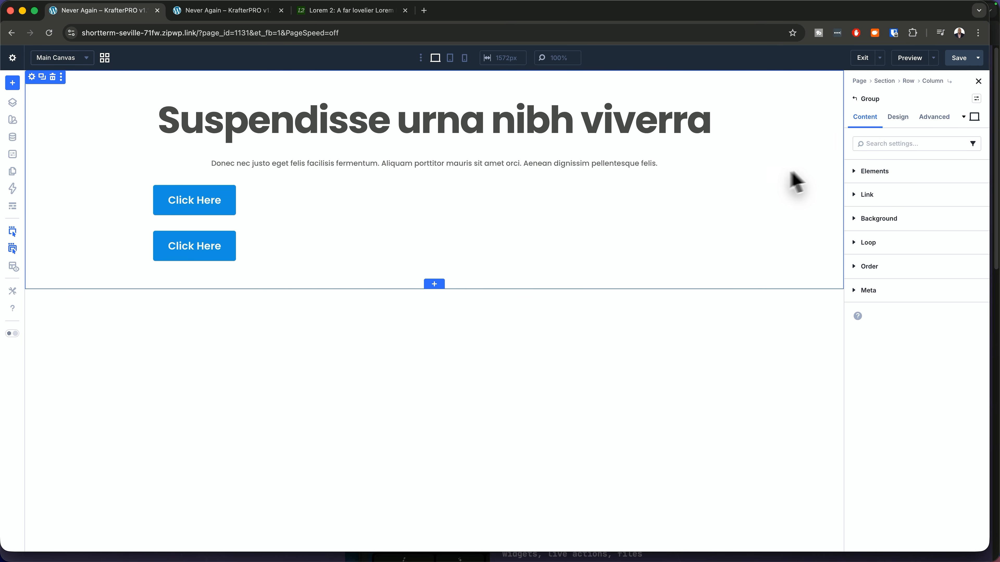
left_click(900, 118)
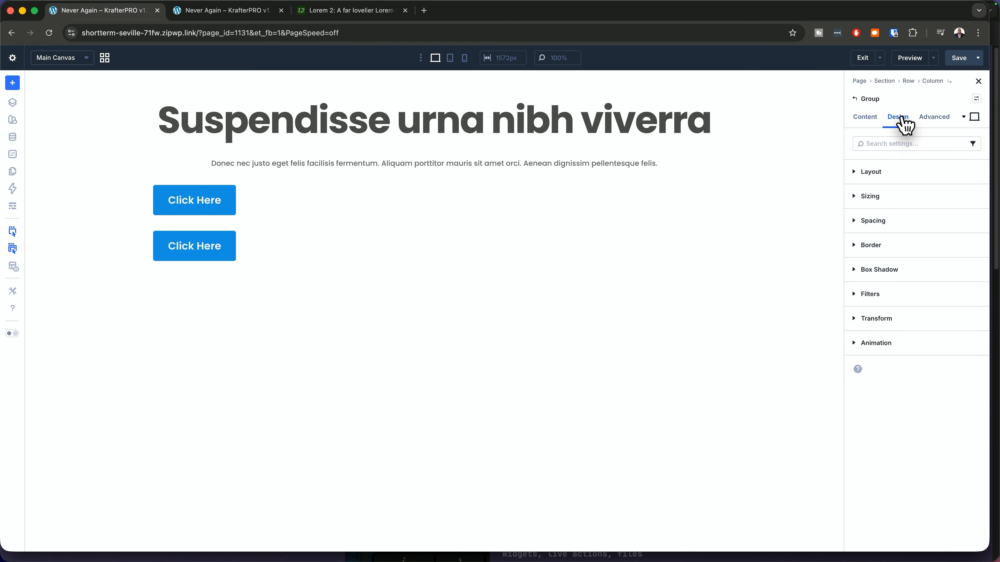
left_click(883, 174)
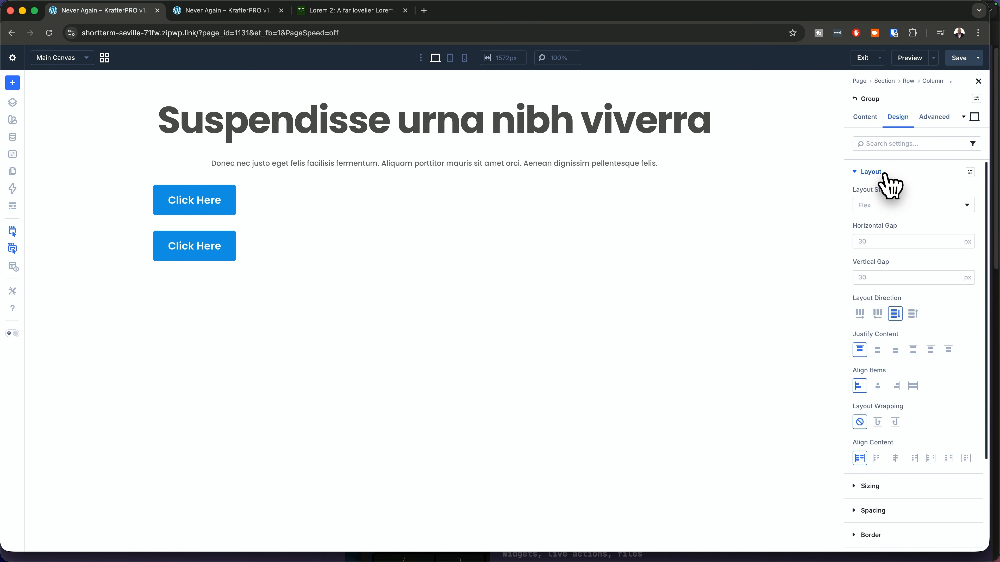
left_click(860, 314)
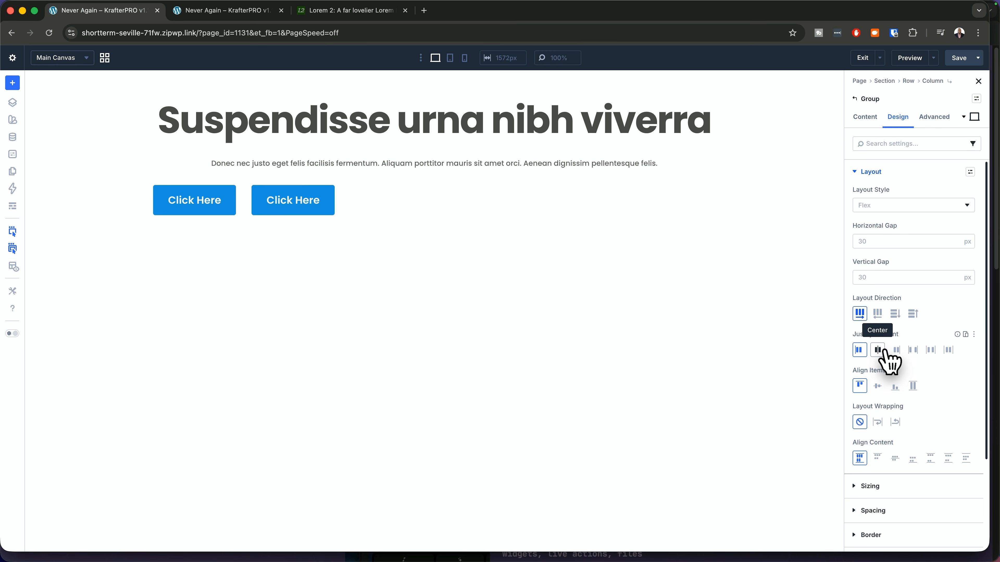
left_click(877, 350)
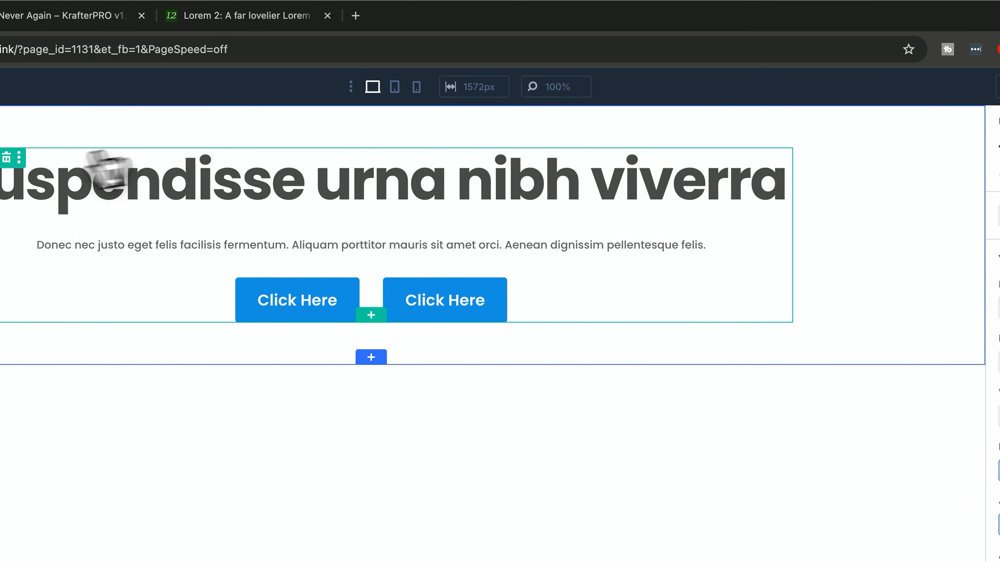
Assign the "k wide text width" preset to the hero row
left_click(964, 149)
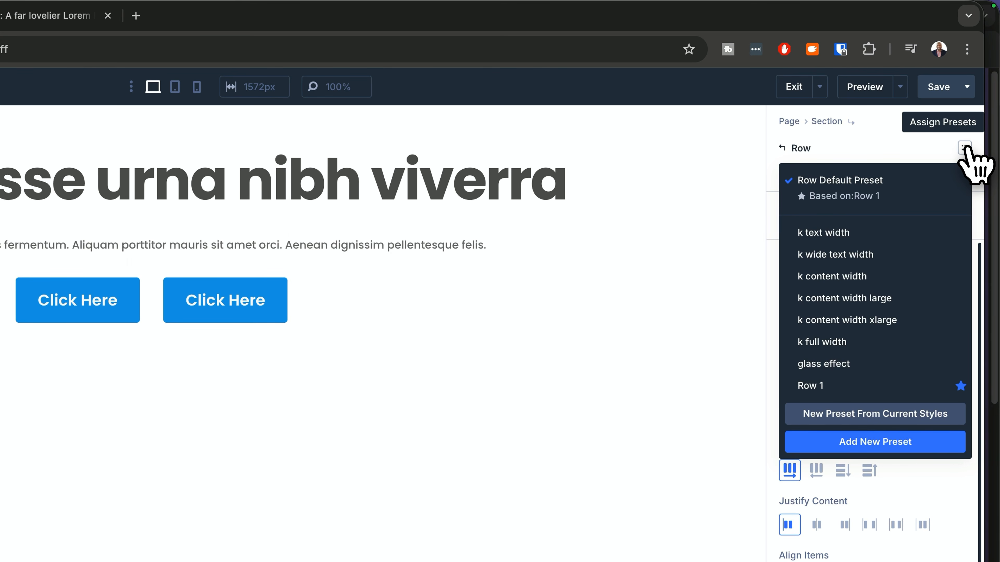
mouse_move(871, 261)
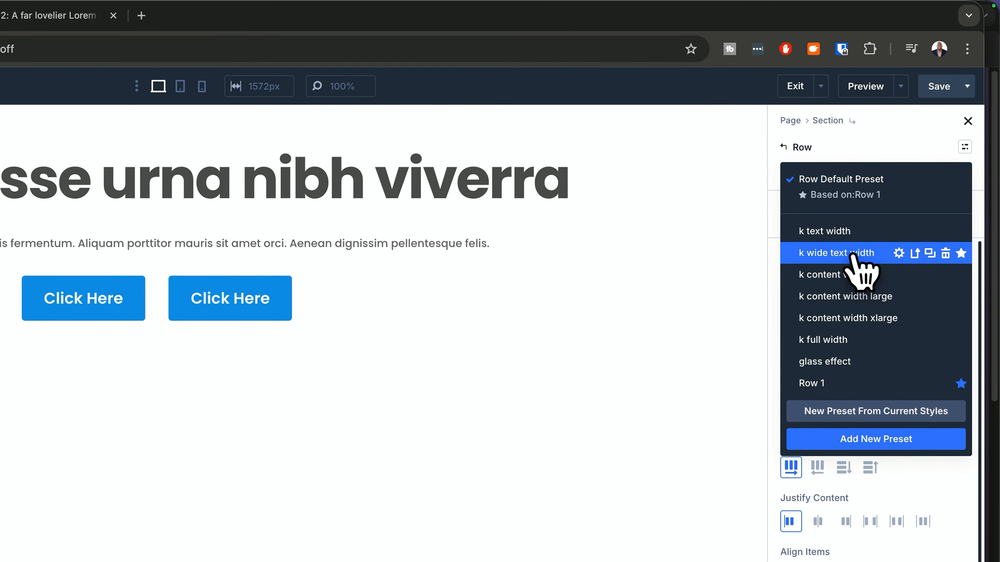
left_click(878, 241)
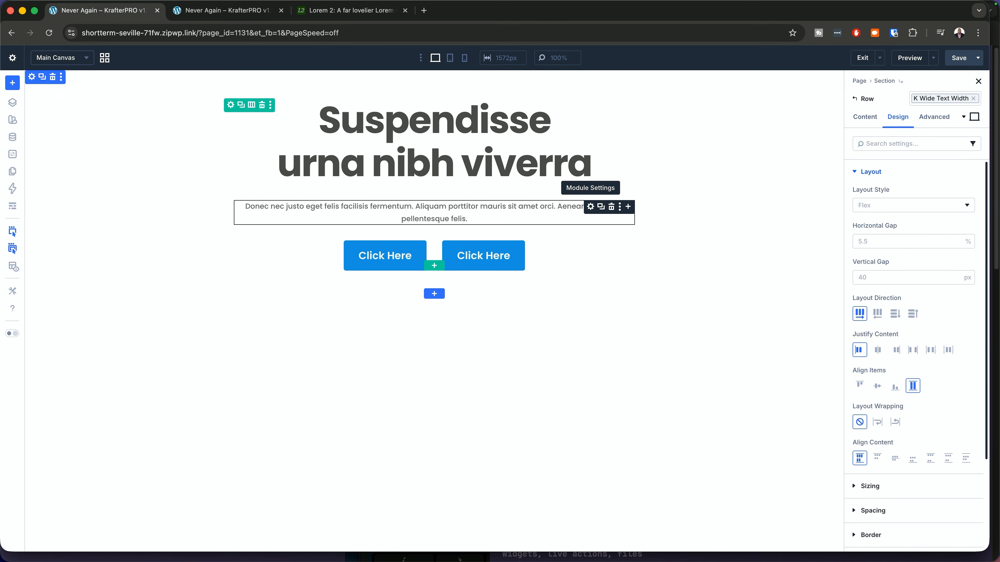
Assign the "k-text large" preset to the paragraph Text module below the heading
left_click(591, 206)
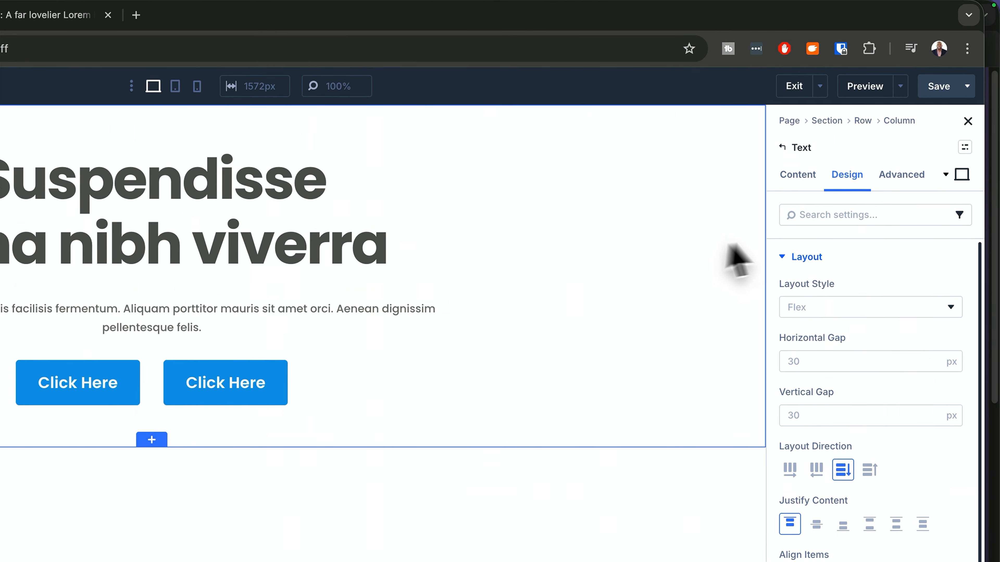
left_click(964, 147)
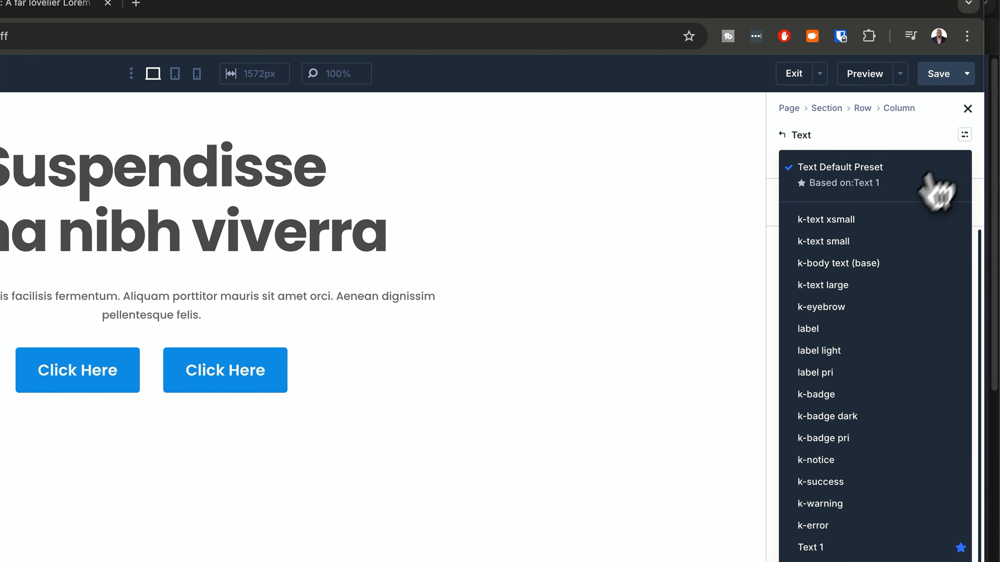
left_click(822, 286)
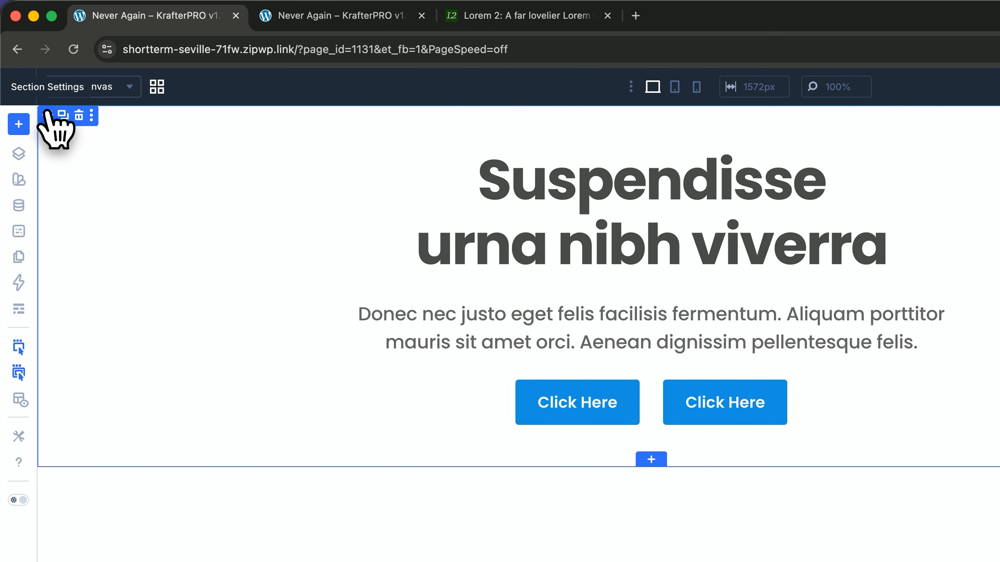
Add a background gradient to the hero section
left_click(49, 115)
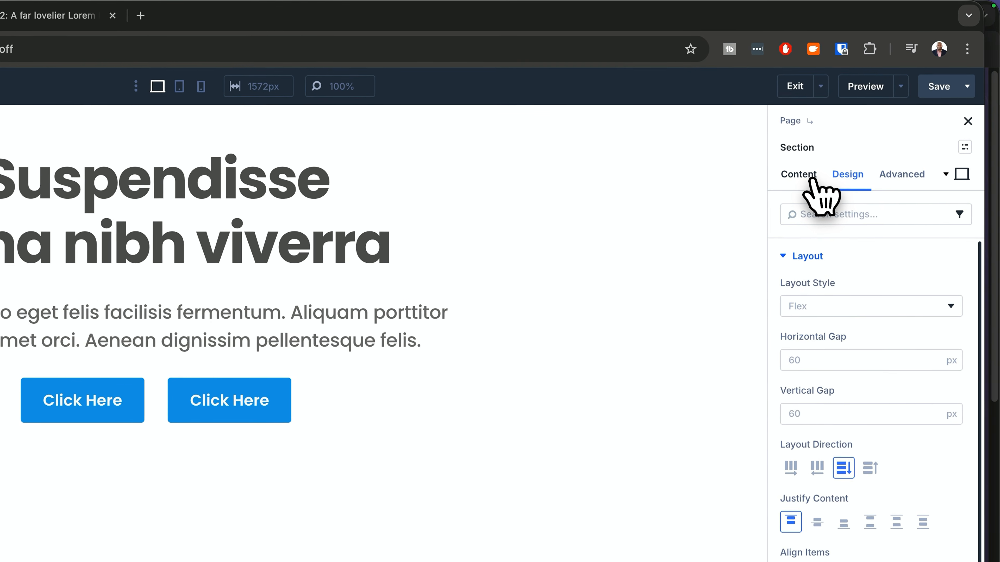
left_click(810, 179)
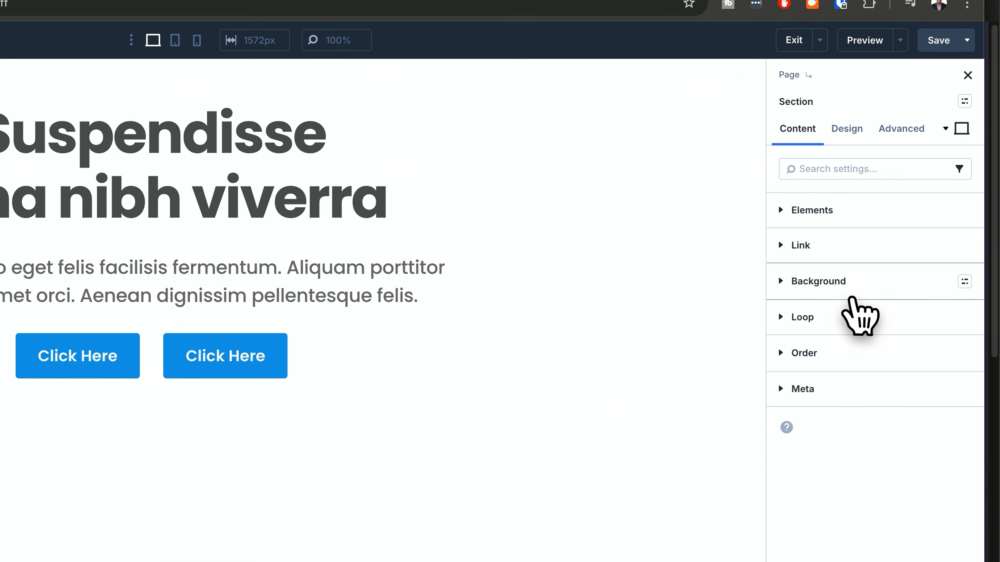
left_click(848, 280)
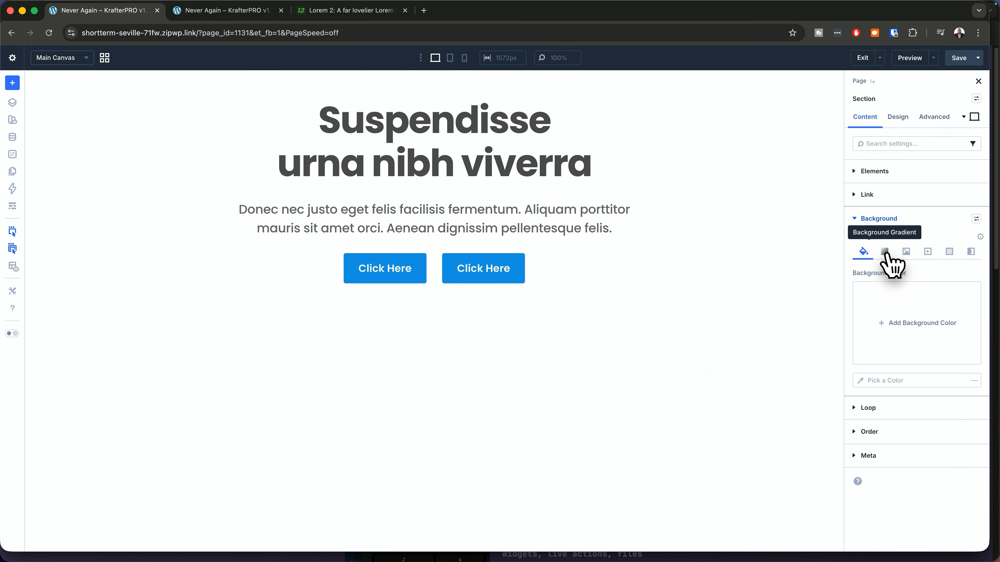
left_click(885, 254)
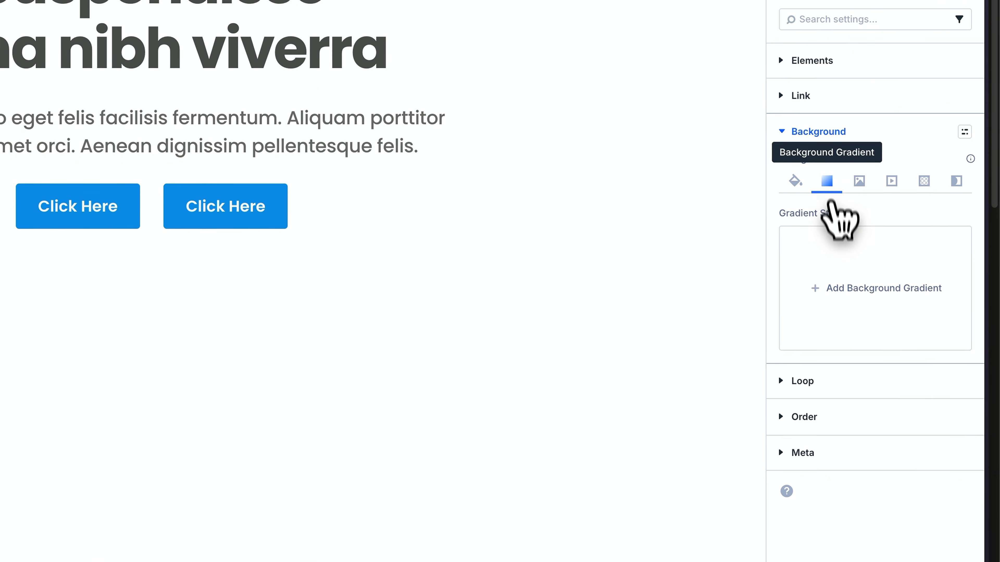
left_click(840, 285)
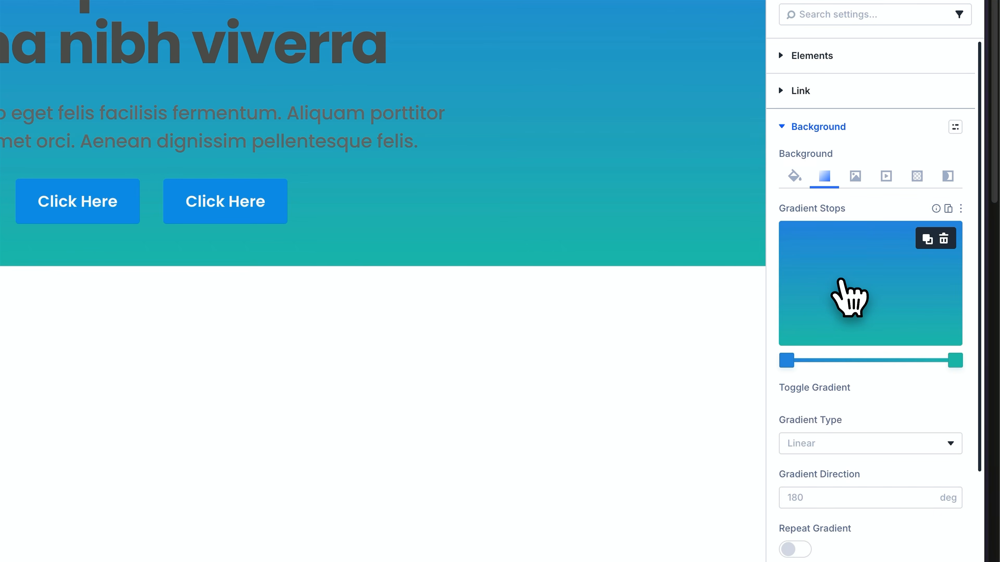
Set the section gradient's start stop to the global blue, its end stop to the global gold, and its direction to 332 deg
left_click(786, 361)
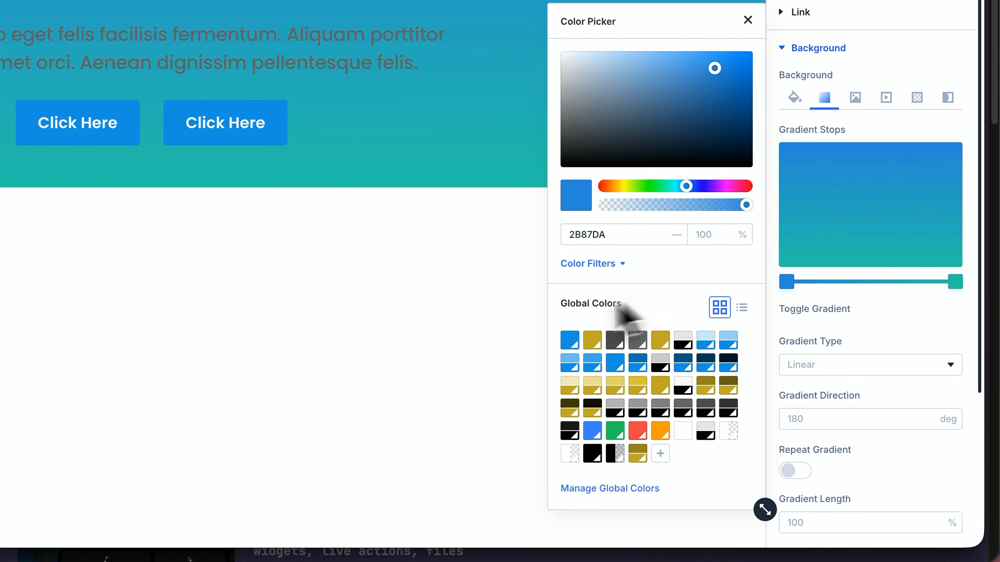
left_click(568, 338)
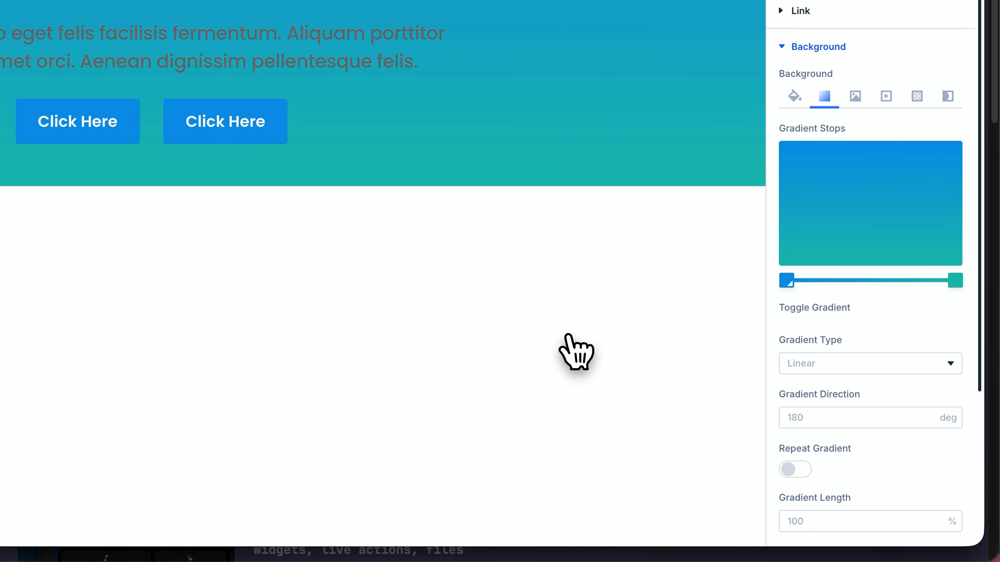
left_click(954, 280)
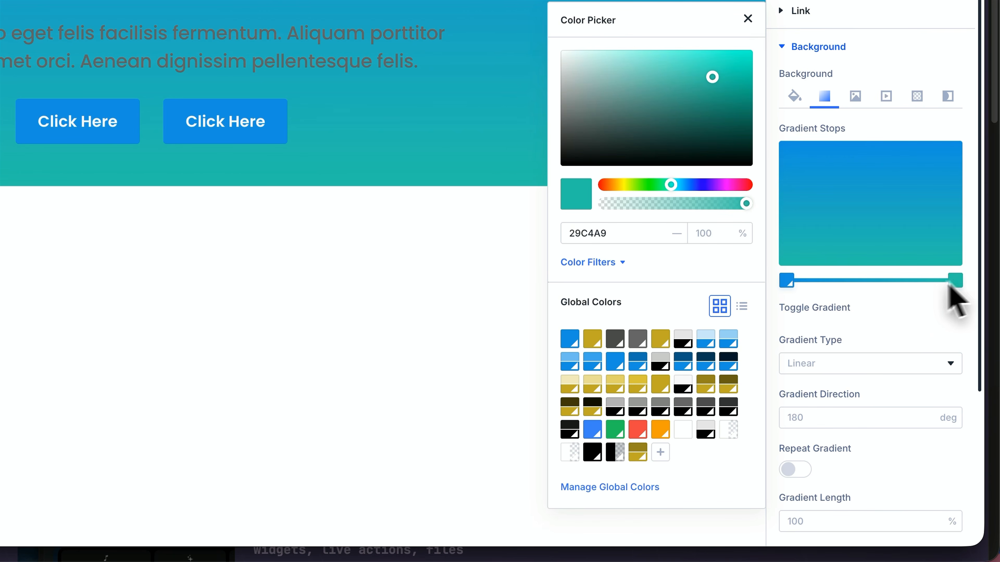
left_click(593, 338)
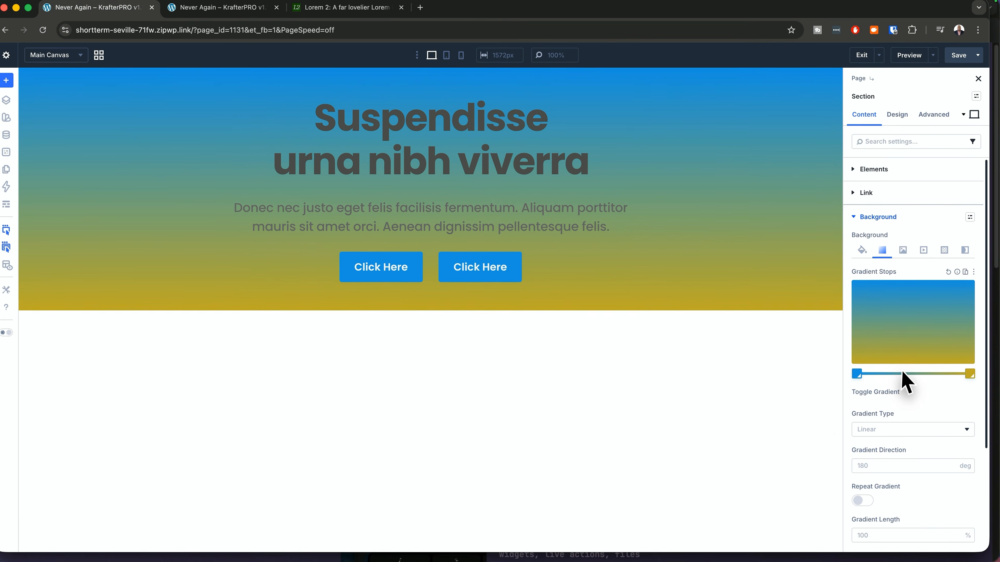
scroll(852, 281, "down", 3)
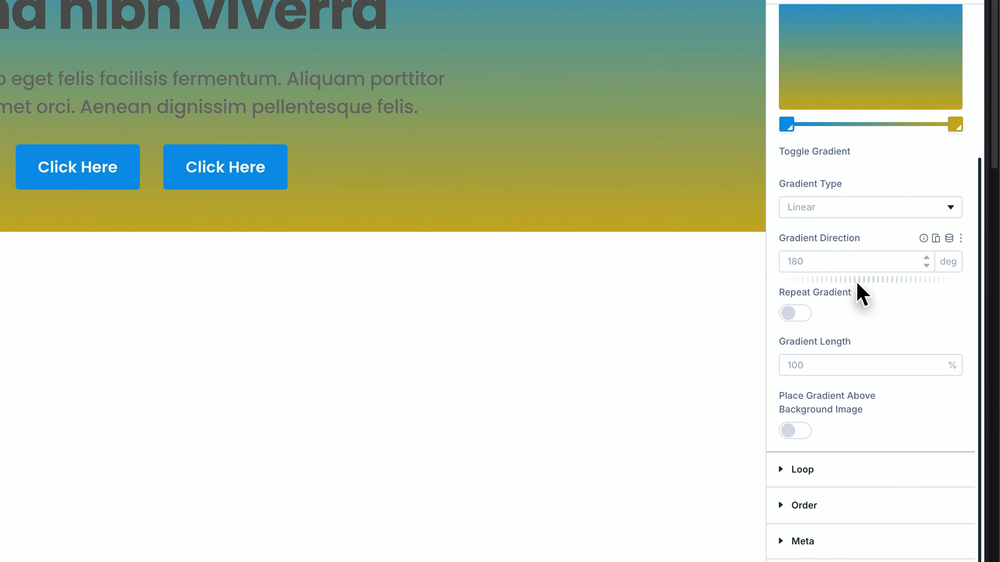
left_click_drag(858, 285, 861, 283)
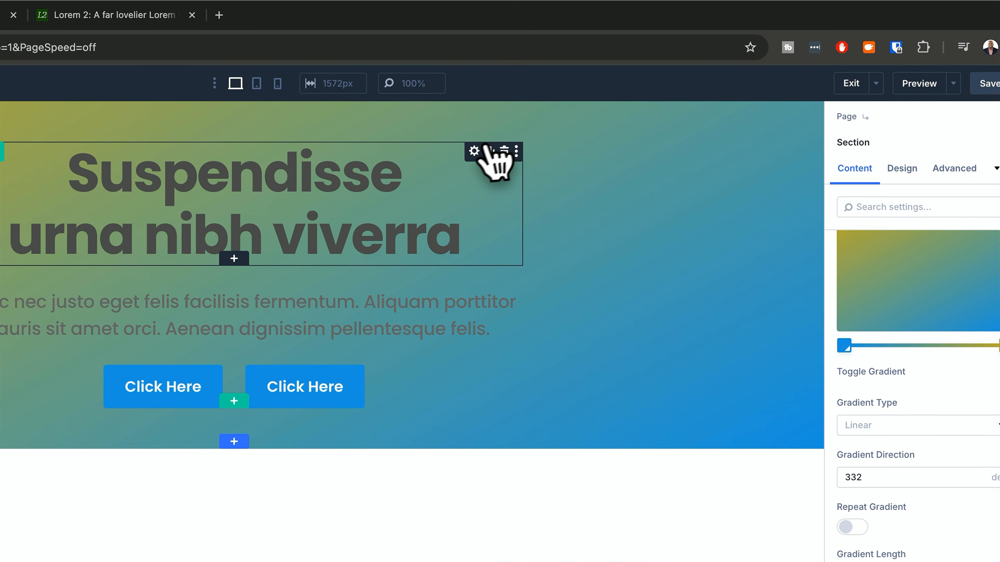
Assign the "heading light" Heading Text preset to the hero heading
left_click(601, 104)
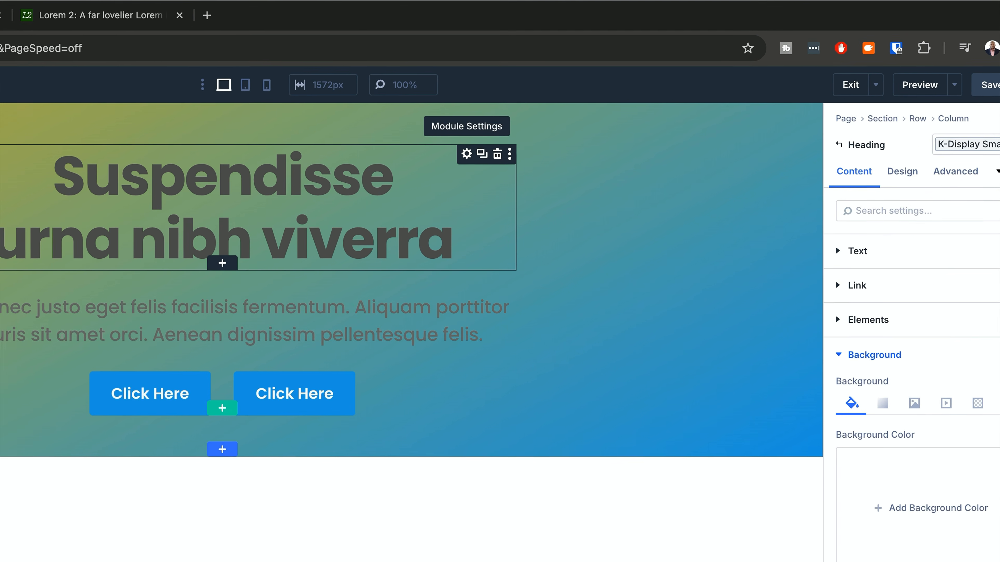
left_click(851, 175)
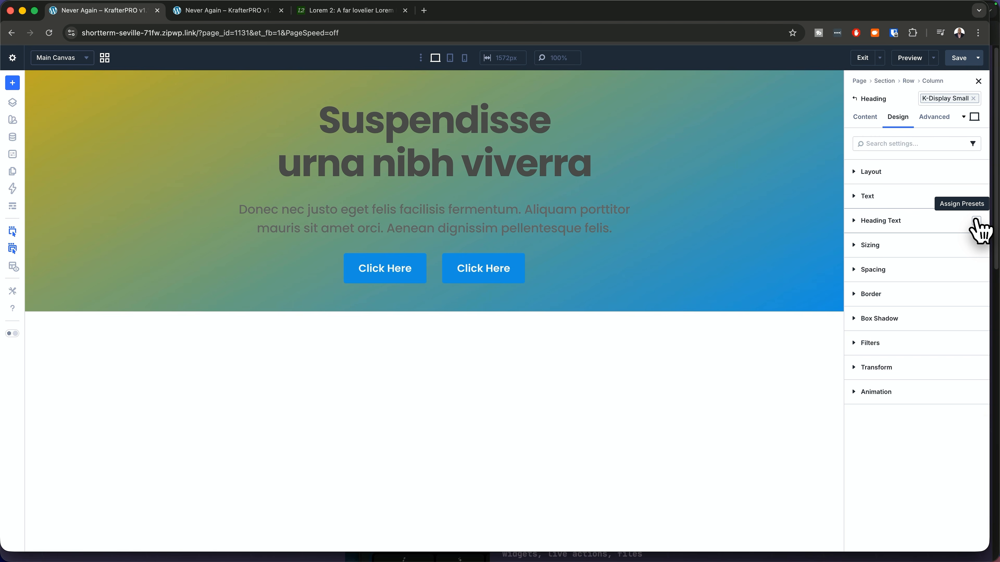
left_click(976, 221)
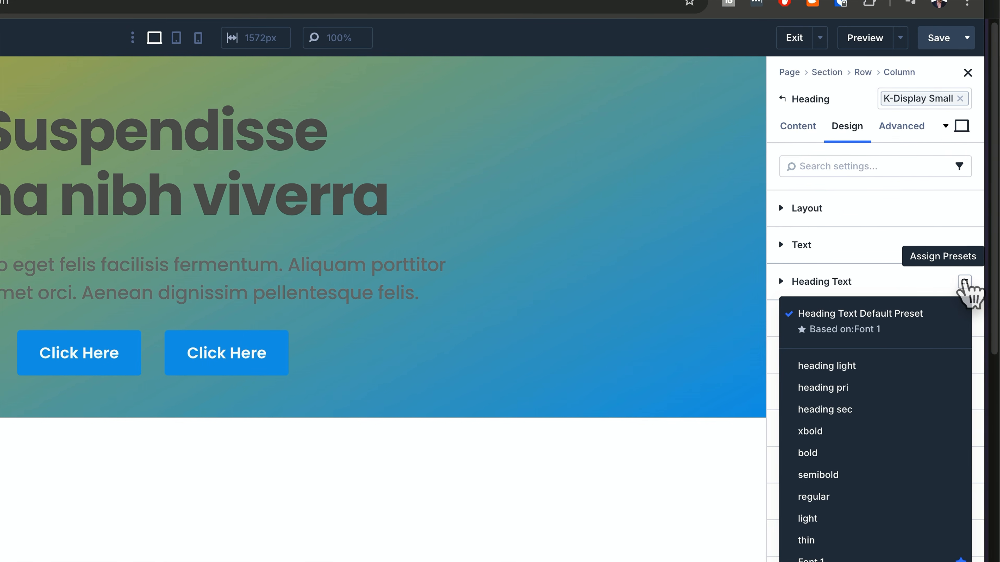
left_click(862, 364)
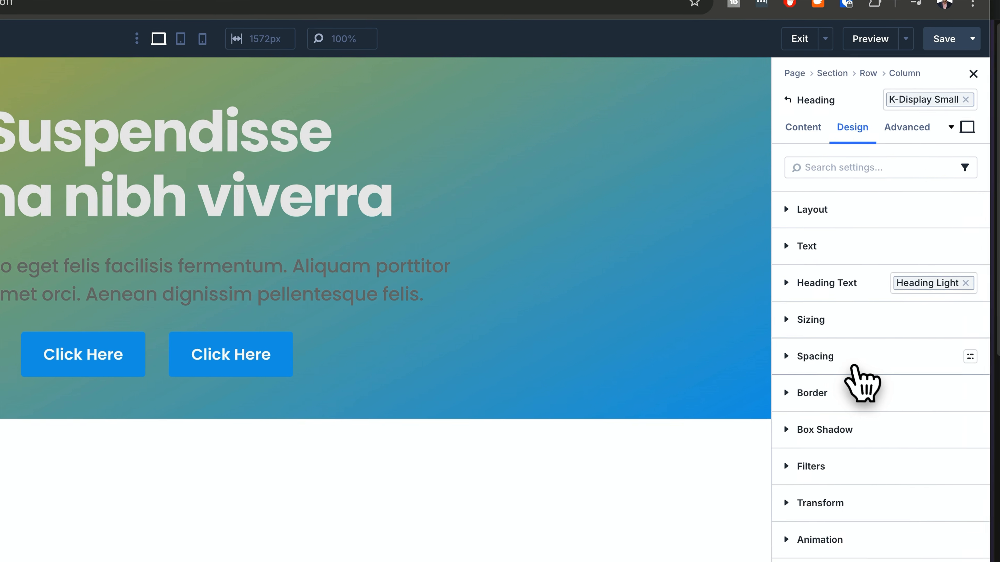
Assign a light Text option group preset to the hero paragraph
left_click(500, 282)
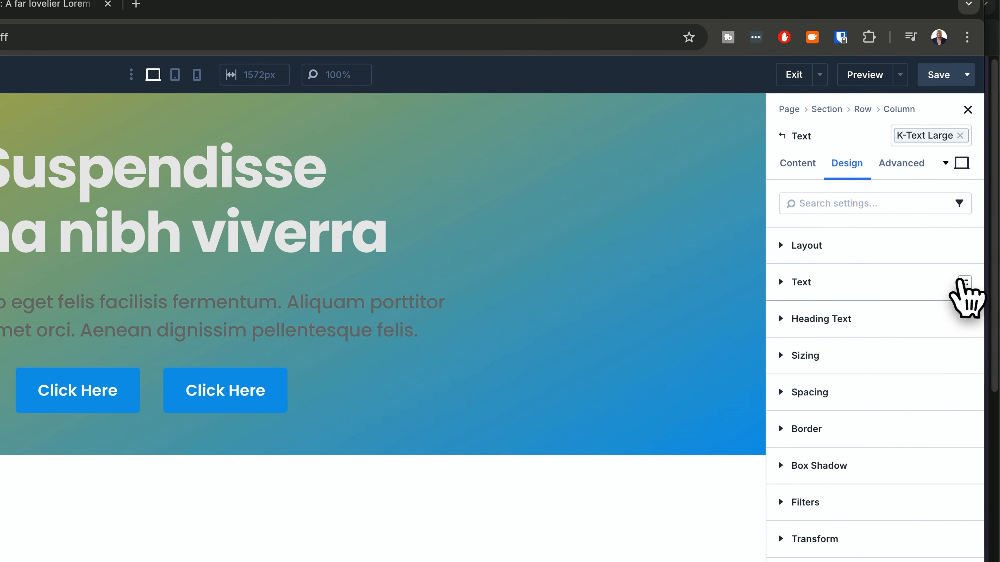
left_click(963, 282)
left_click(845, 362)
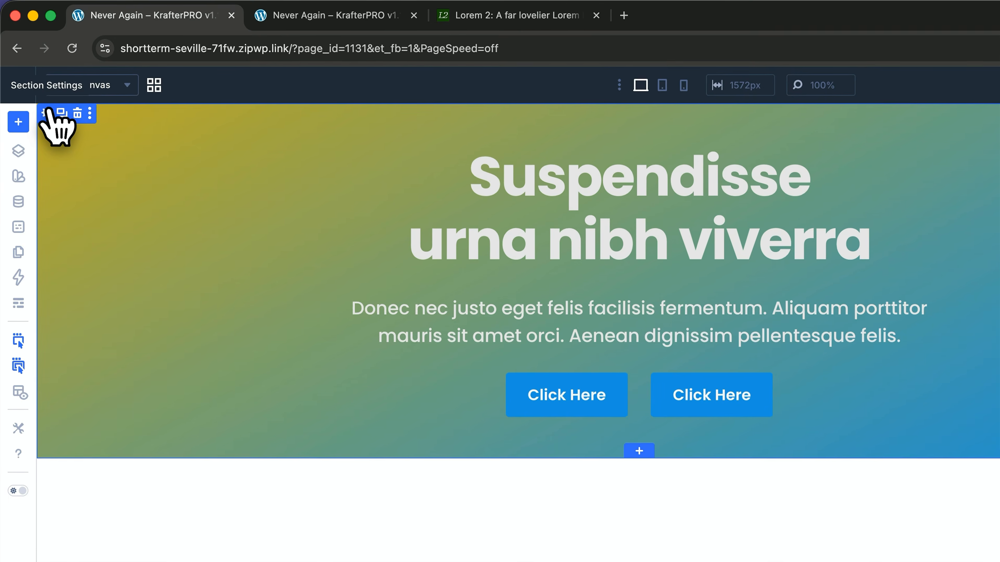
Assign the "k-section xlarge" preset to the hero section
left_click(45, 112)
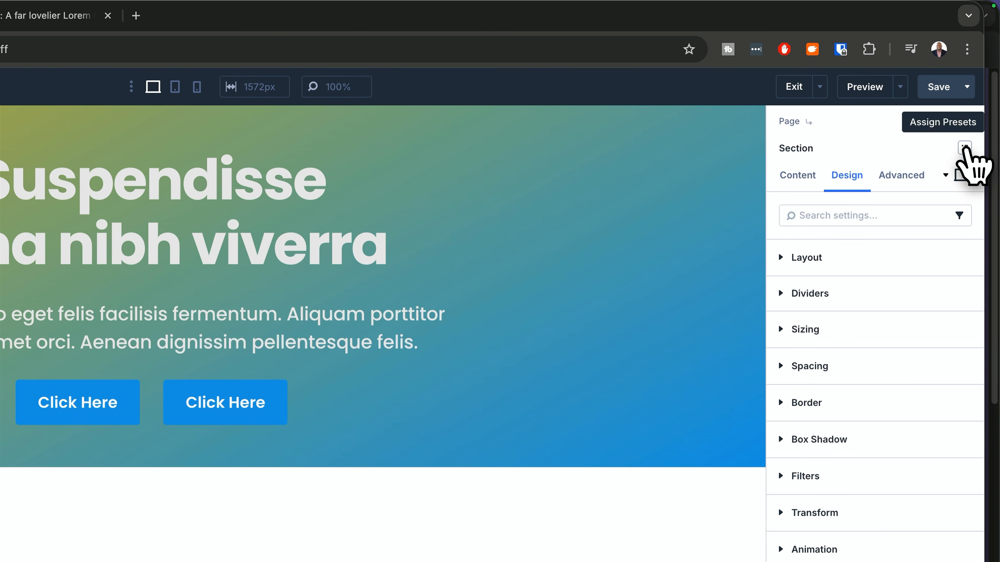
left_click(972, 148)
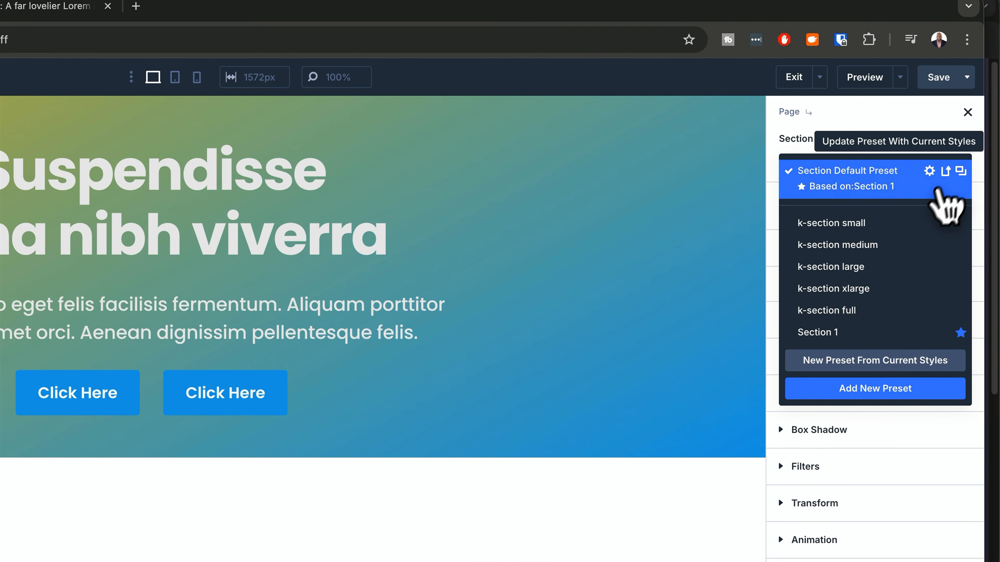
left_click(874, 290)
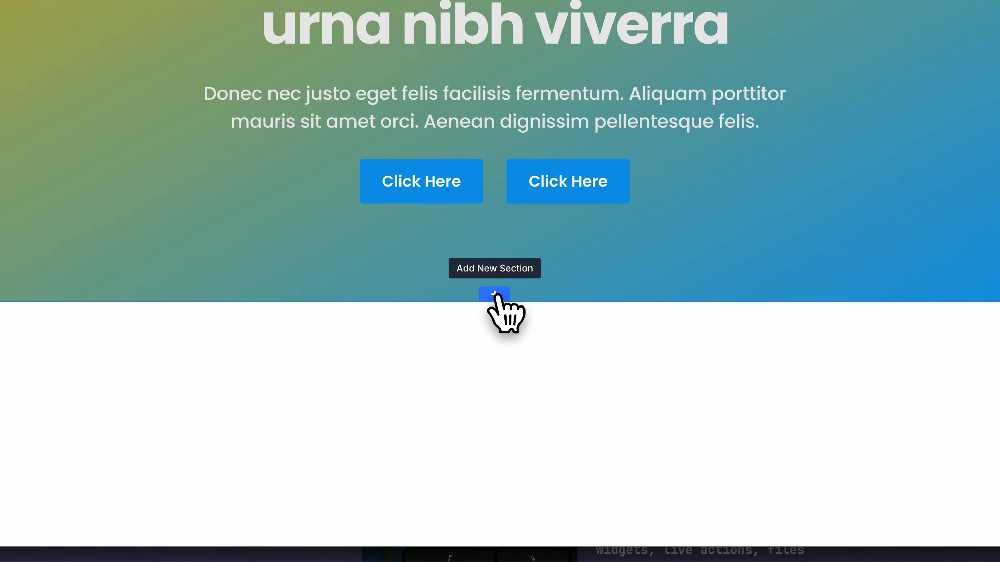
Add a single-column section below the hero without inserting a module, and show the page's layer structure
left_click(434, 383)
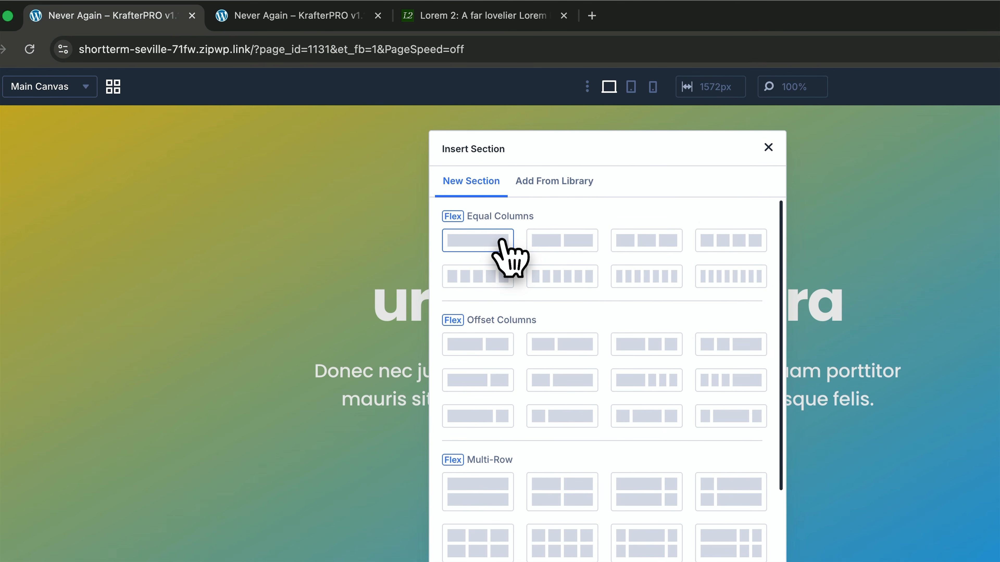
left_click(501, 240)
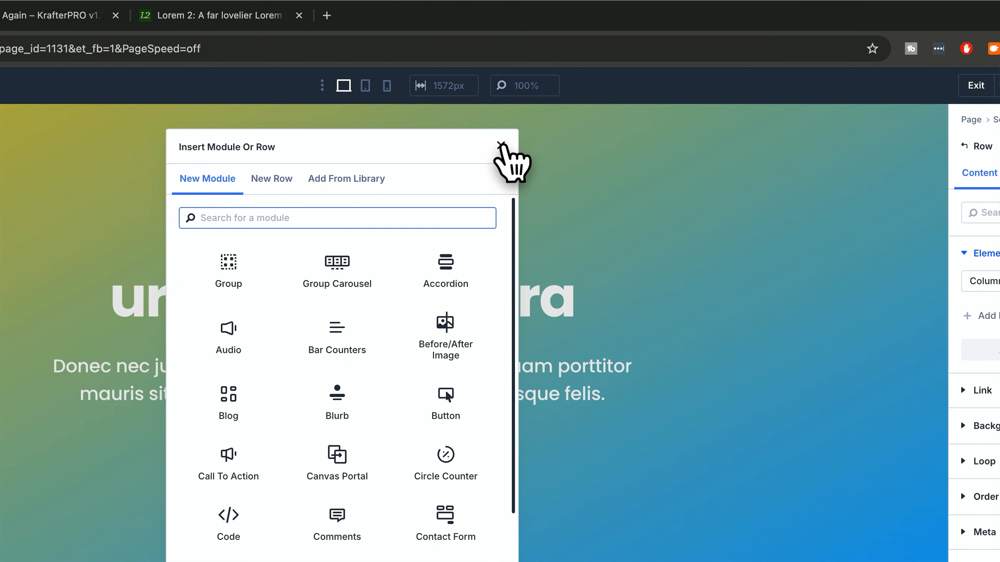
left_click(541, 97)
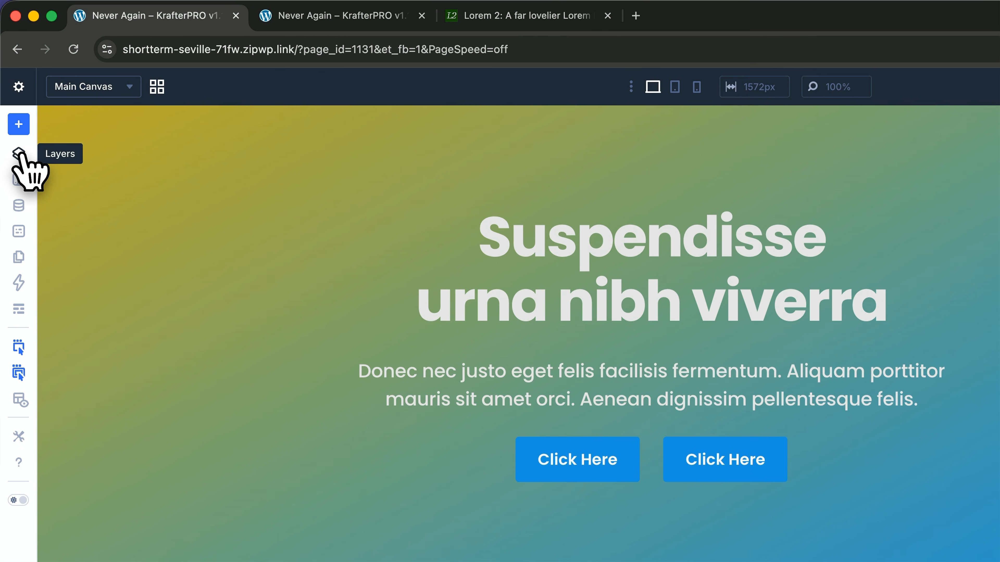
left_click(19, 153)
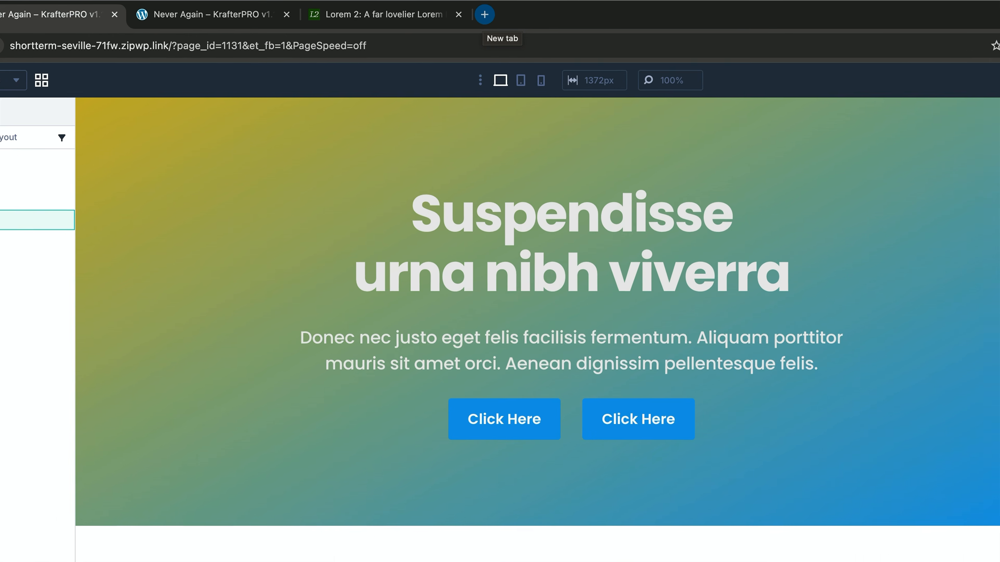
Open diviuniversity.com in a new browser tab and view the Divi 5 Mastery II course from its course list
left_click(424, 10)
type("divi")
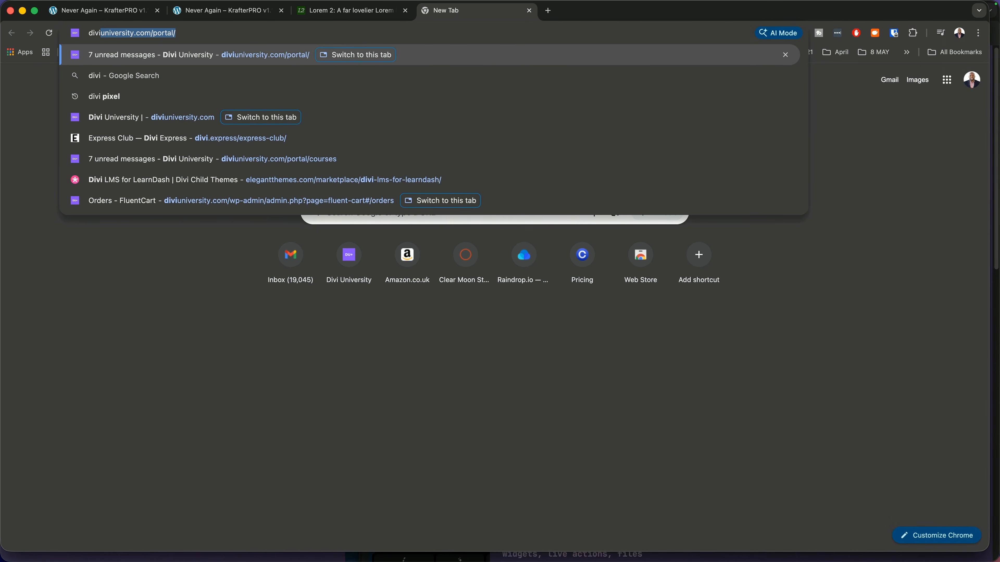
type("university.com")
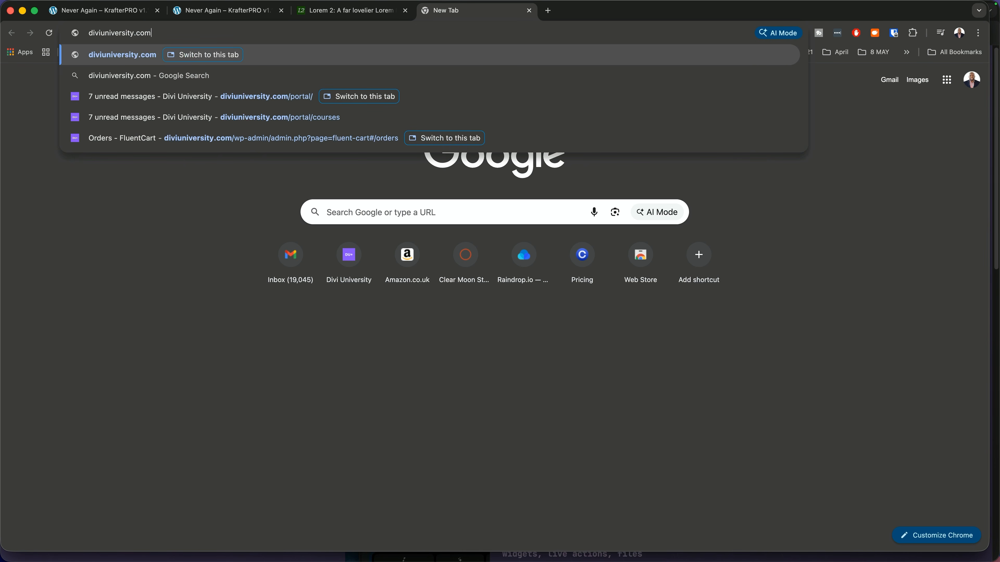
key("Return")
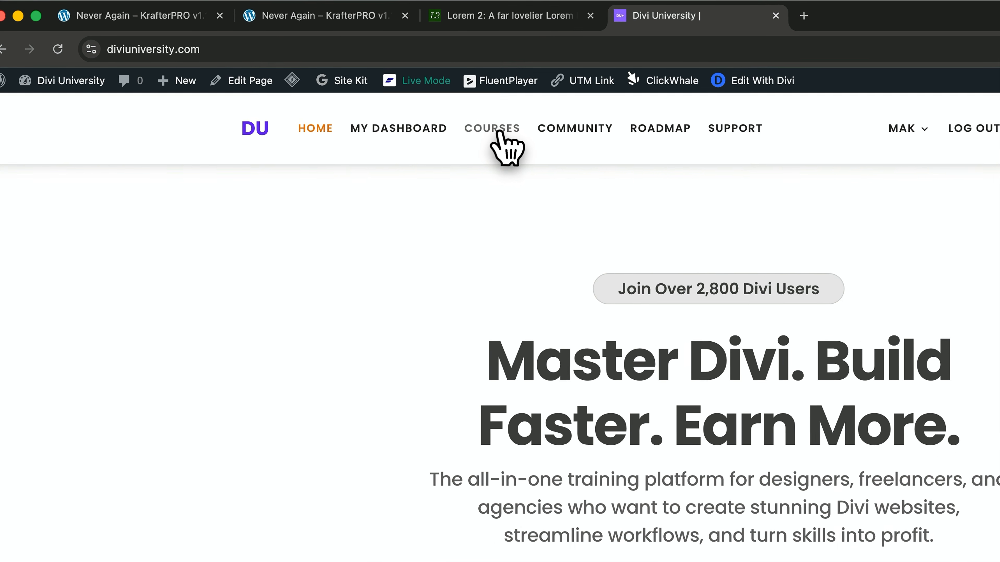
left_click(346, 95)
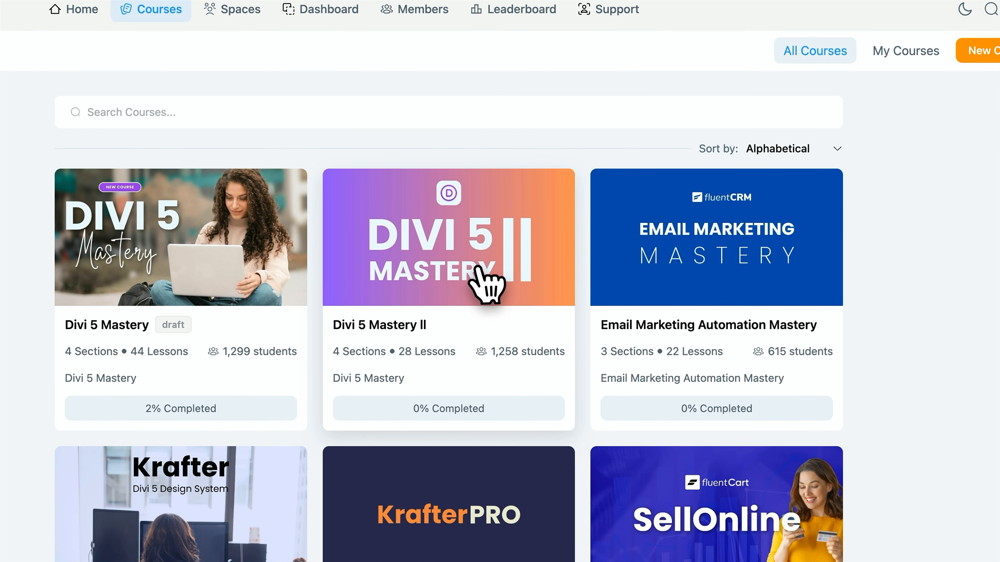
left_click(581, 235)
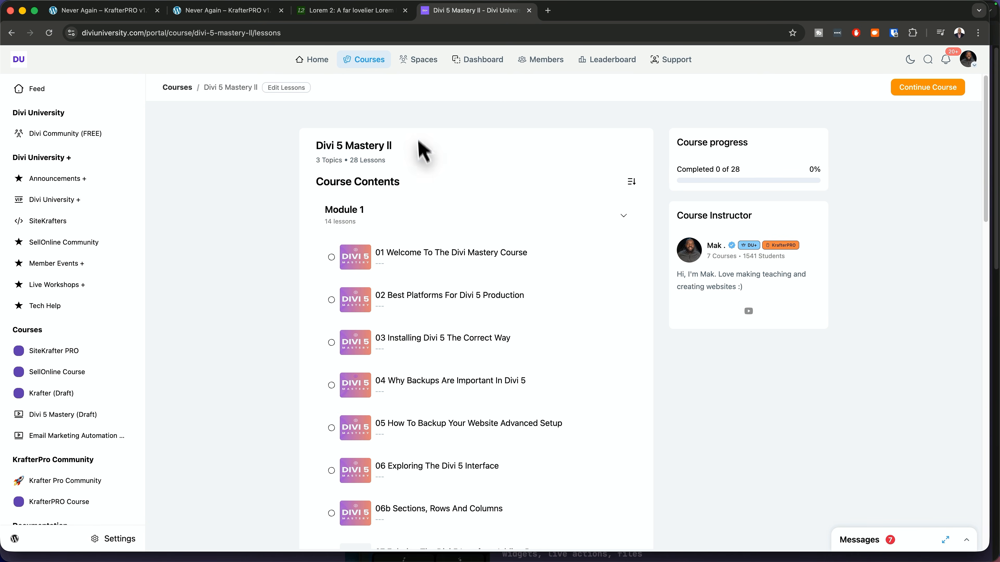
Return to the Divi builder tab and add an Image module inside the innermost group of the second section
left_click(133, 11)
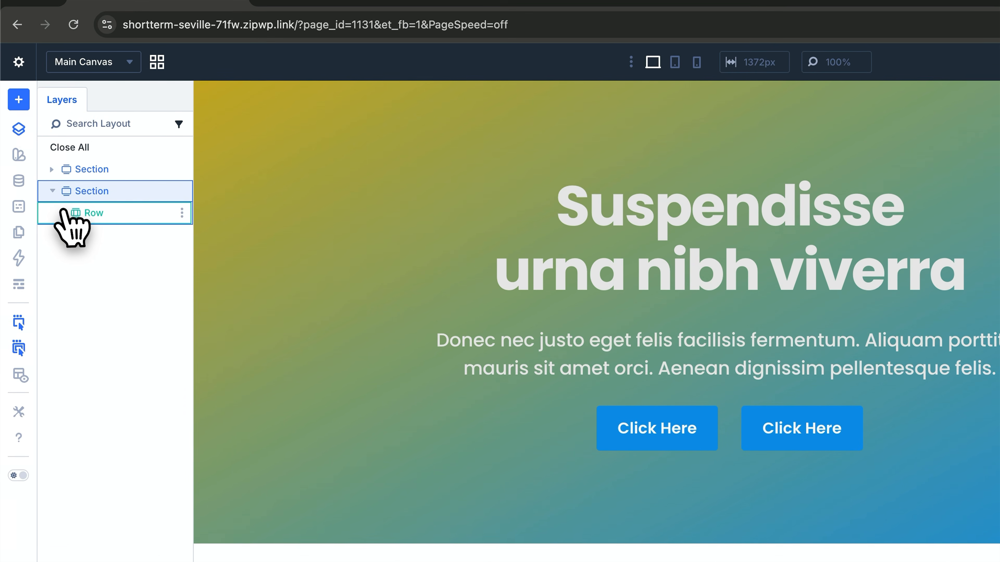
left_click(62, 214)
left_click(71, 237)
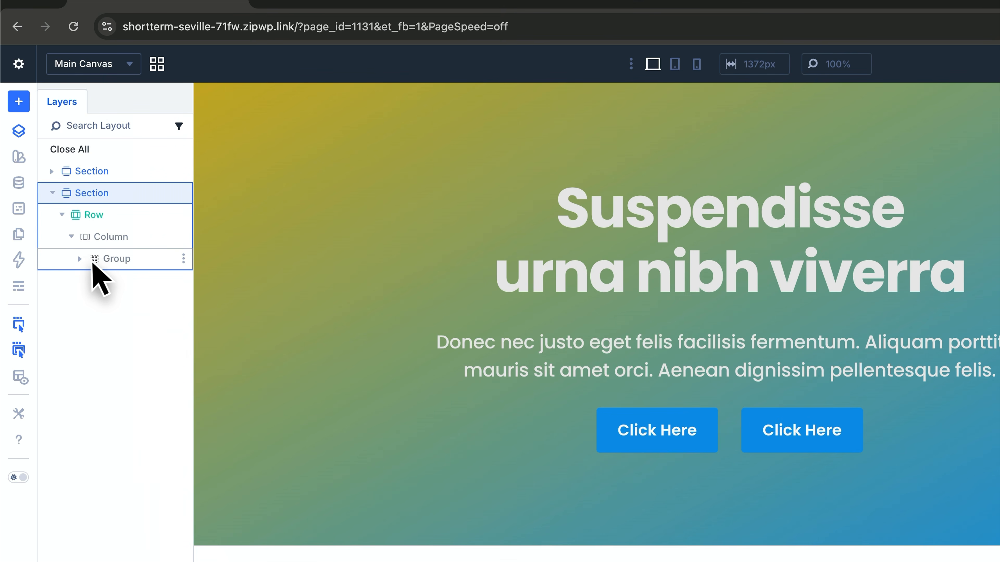
left_click(80, 259)
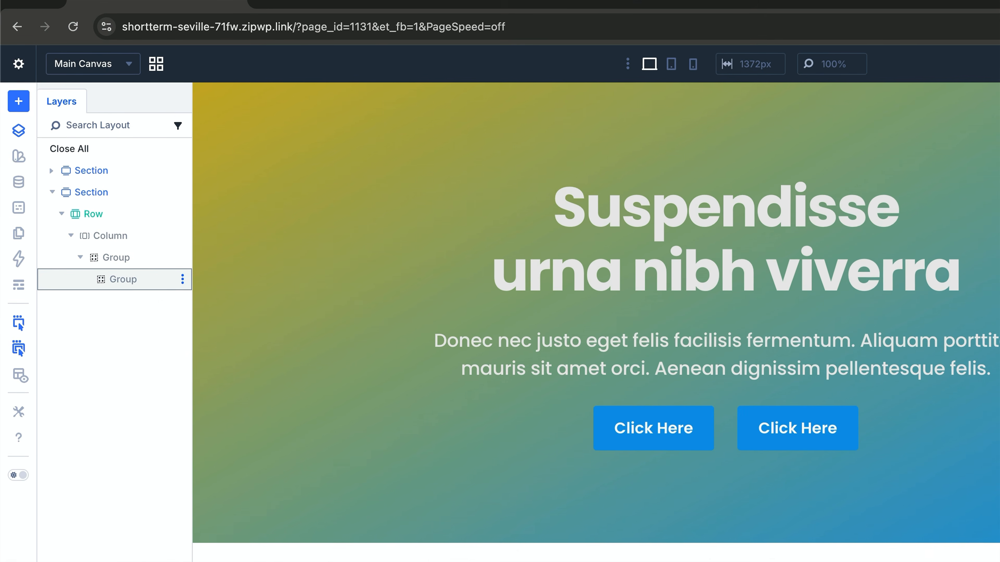
right_click(154, 281)
mouse_move(201, 418)
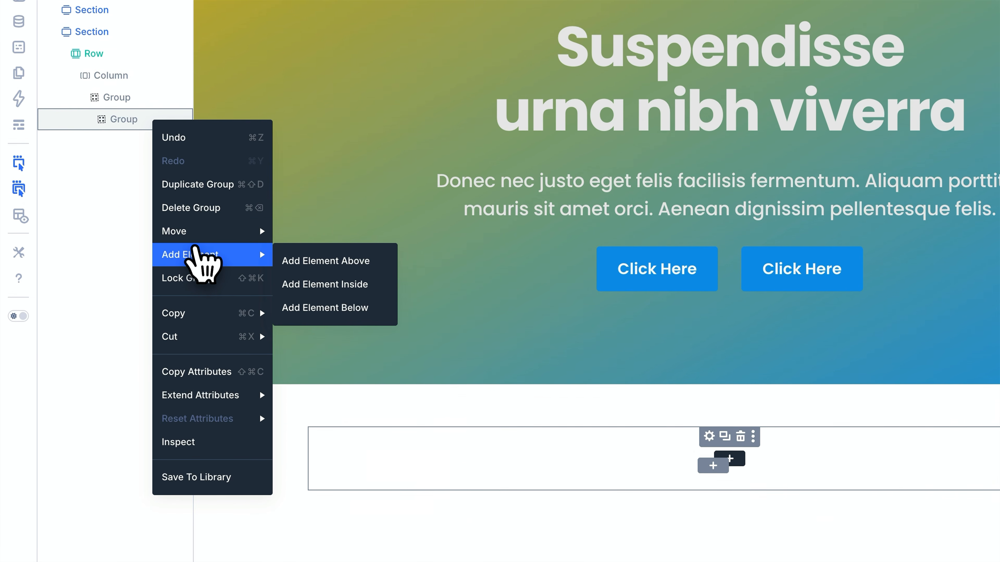
left_click(326, 281)
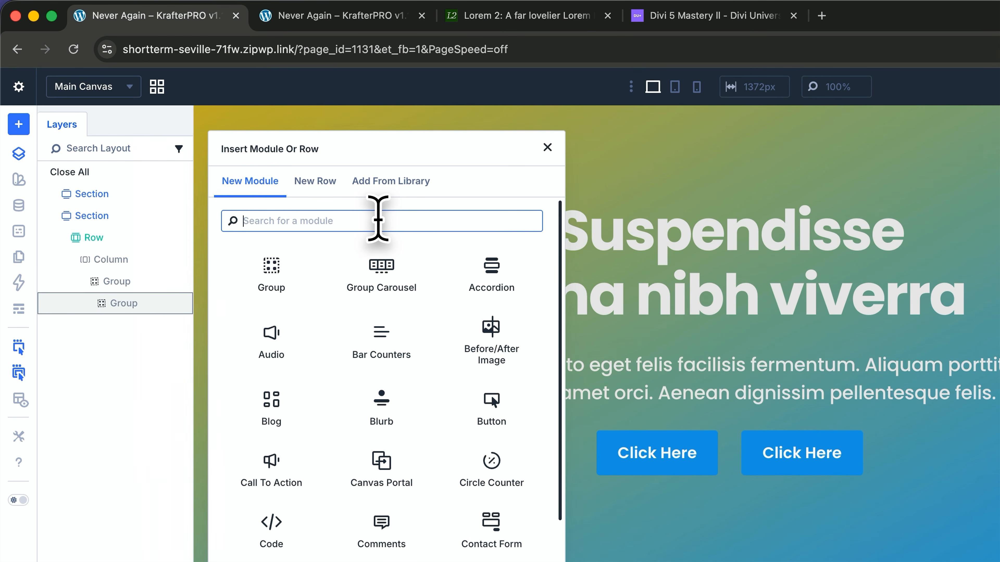
type("image")
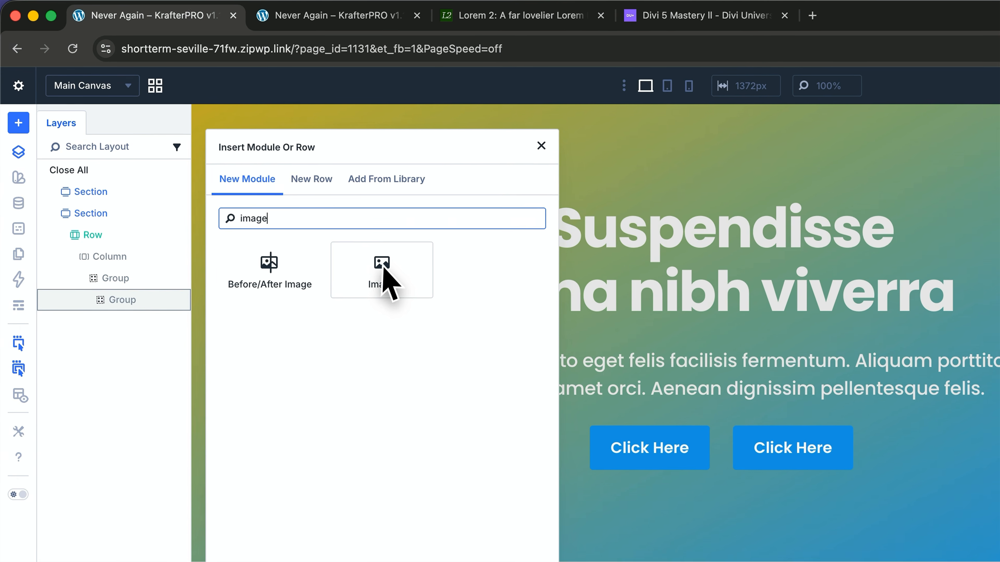
left_click(385, 272)
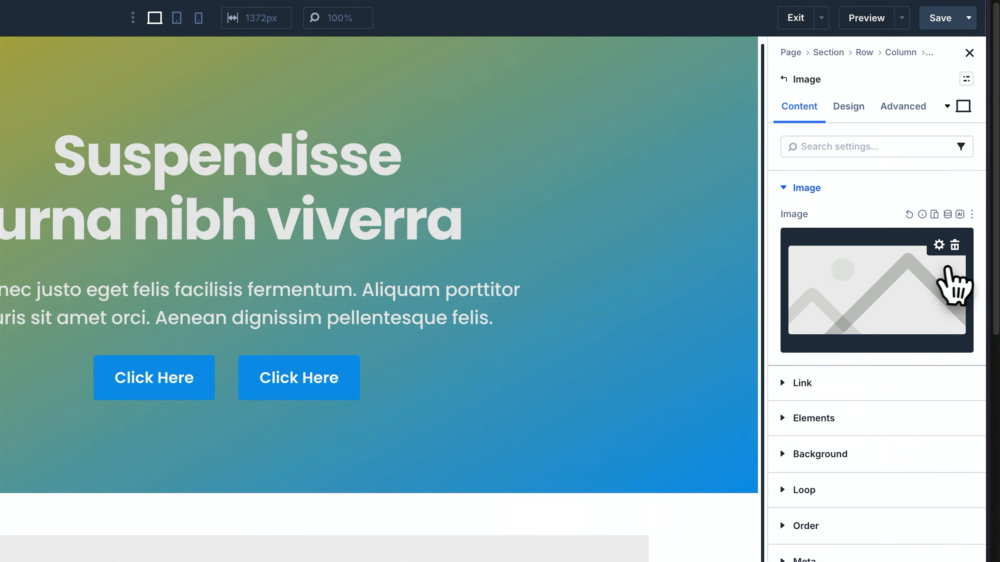
Set the module's image to portrait-06 from the media library and assign it the "k image 1:1 square" preset
left_click(927, 297)
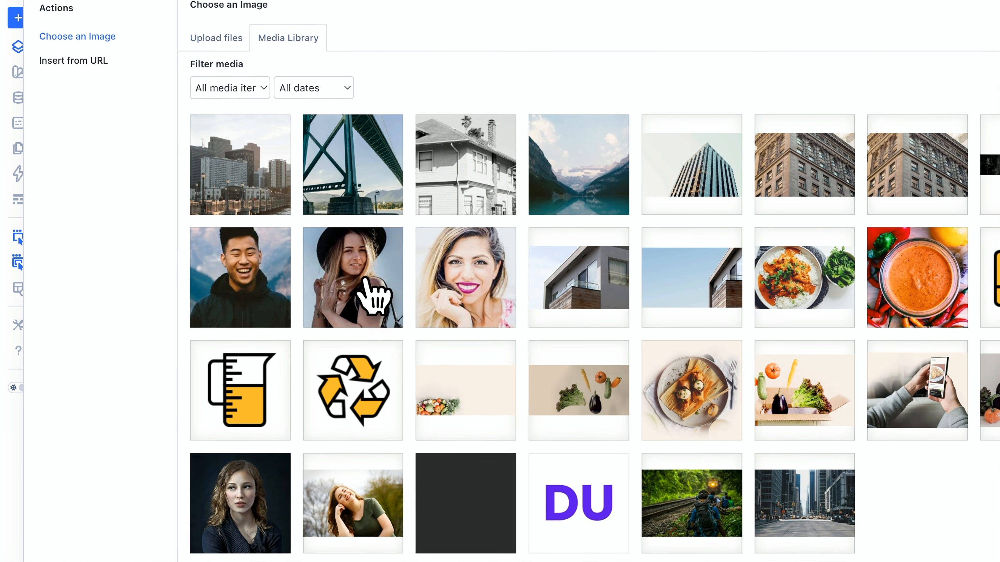
left_click(250, 269)
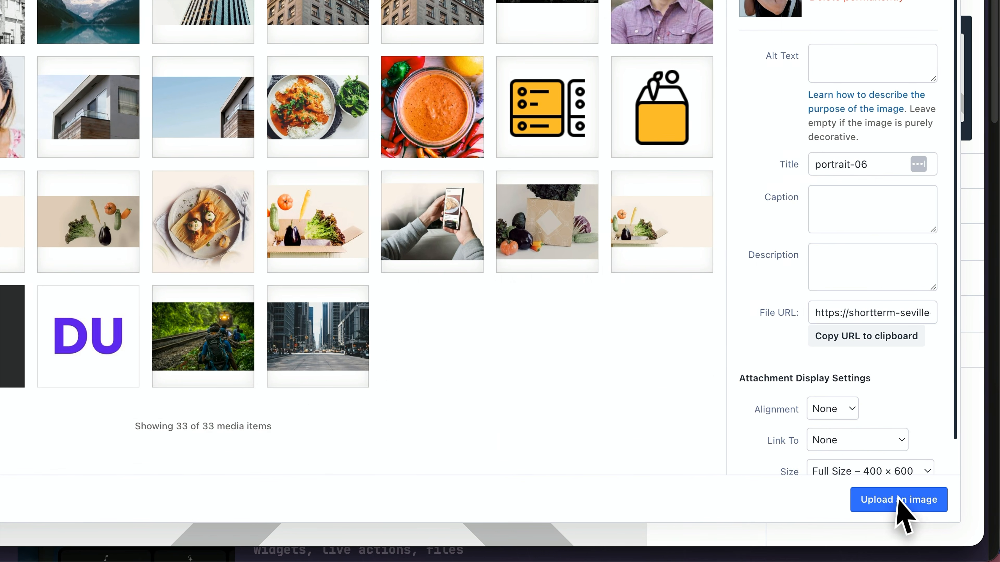
left_click(894, 504)
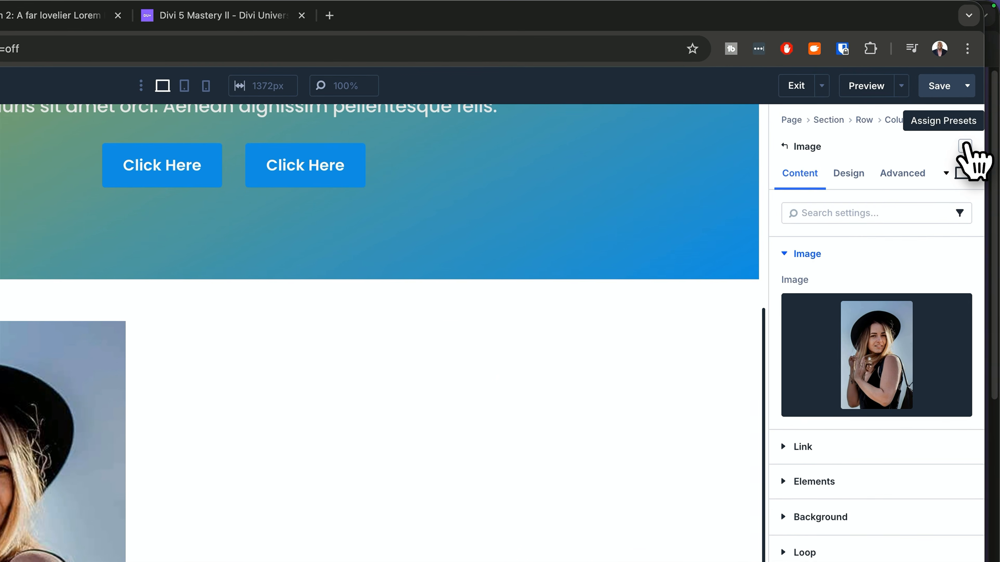
left_click(977, 98)
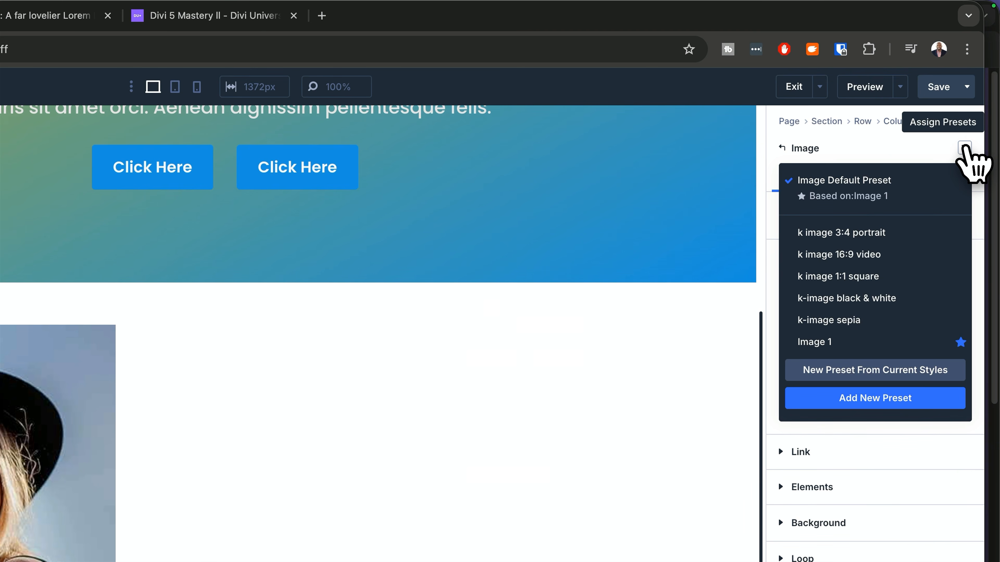
left_click(866, 276)
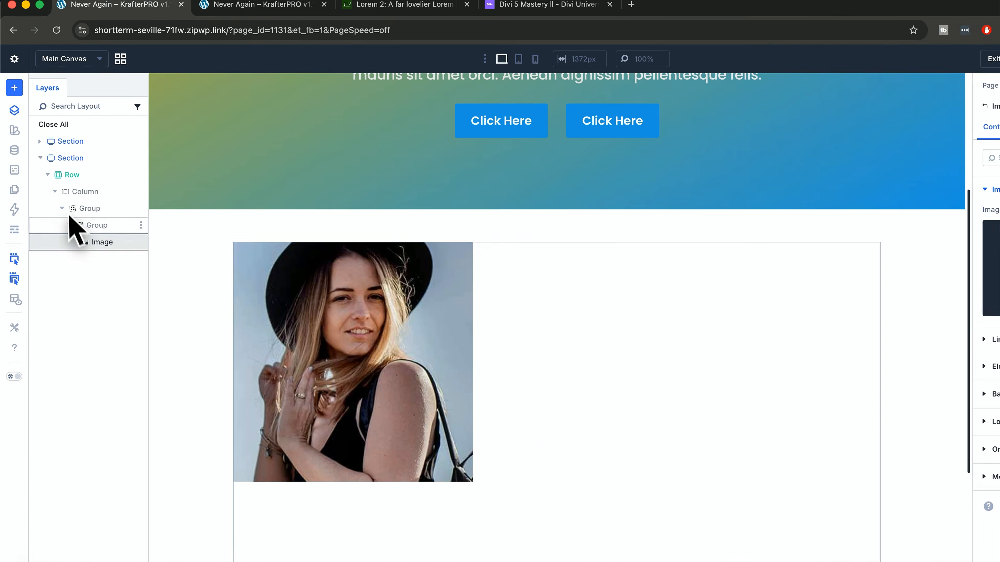
Duplicate the inner group that holds the image within its parent group
left_click(60, 202)
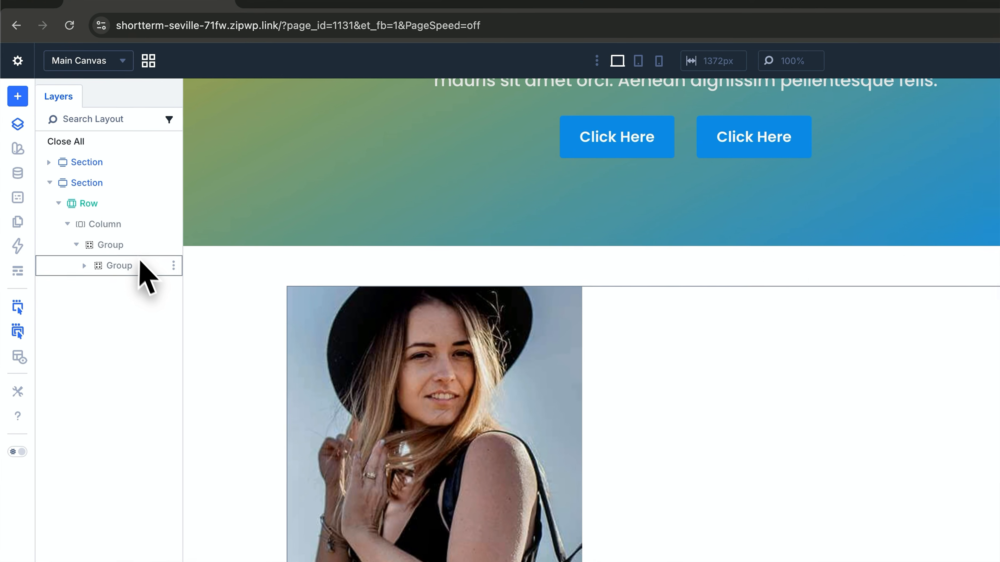
right_click(145, 267)
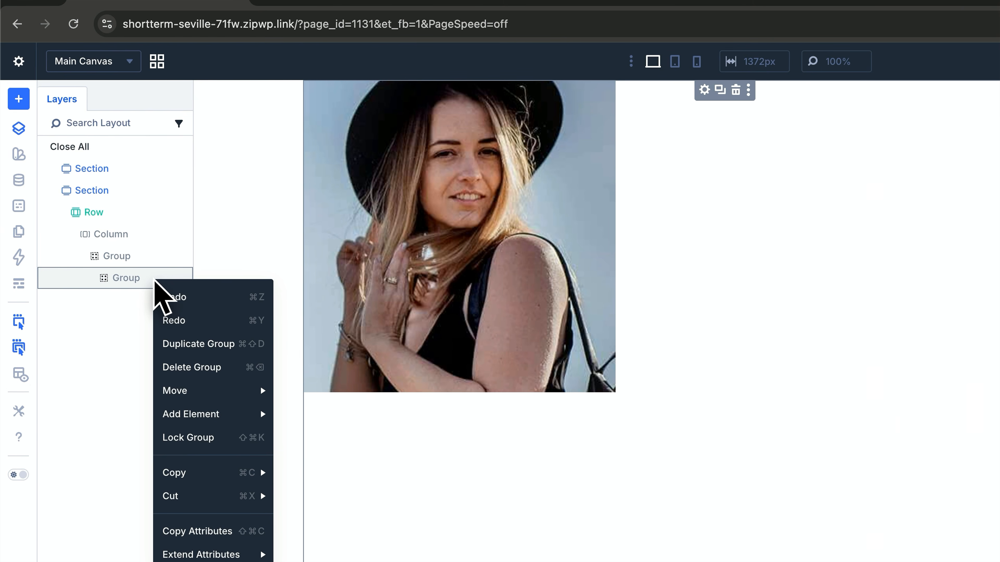
left_click(183, 344)
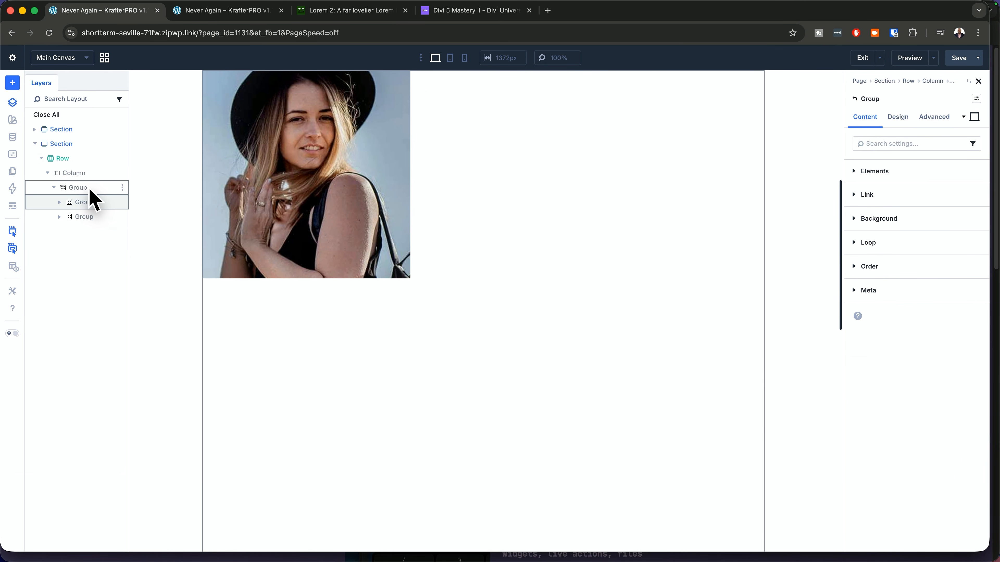
scroll(424, 268, "up", 5)
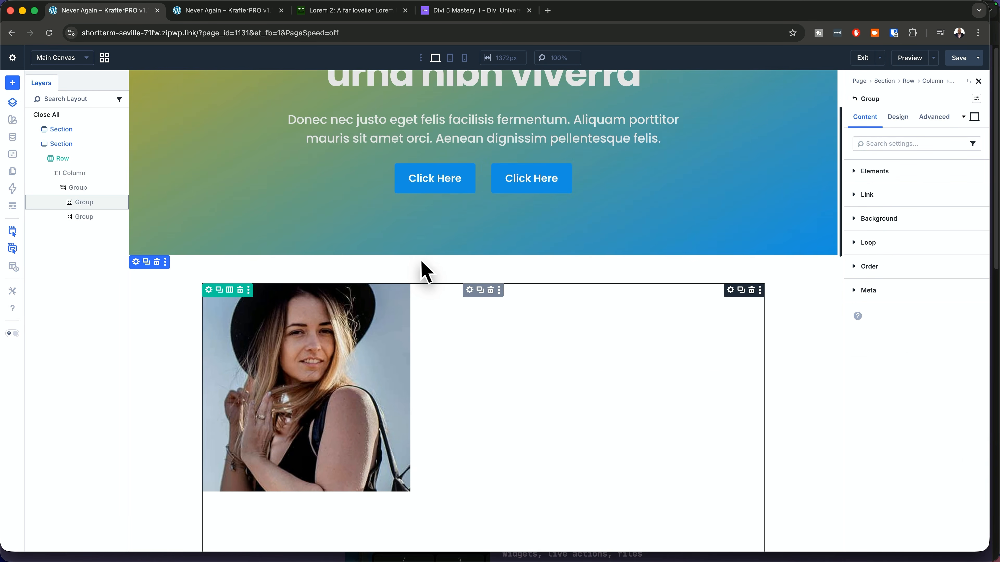
scroll(425, 271, "down", 6)
scroll(425, 271, "up", 5)
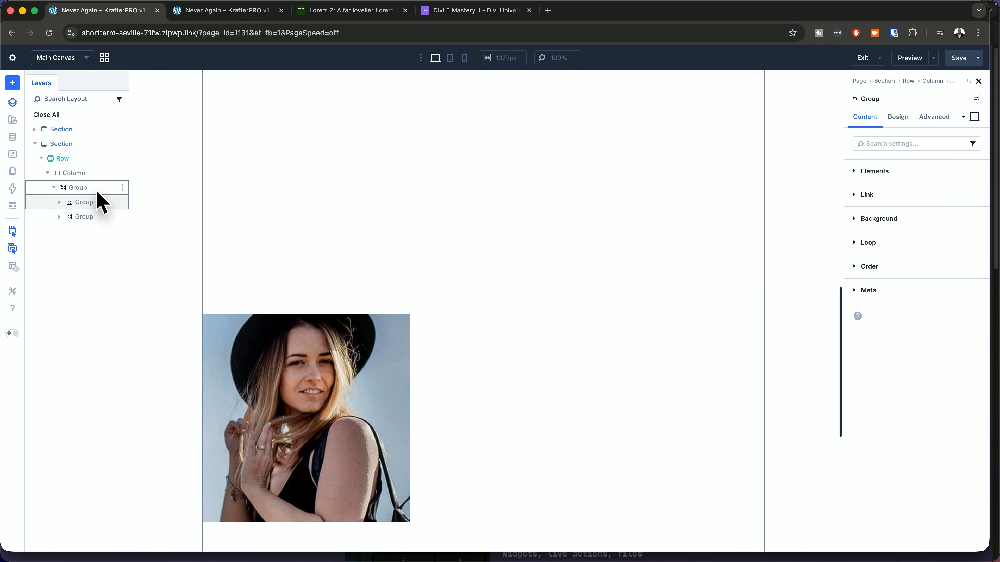
Set the parent group's layout direction to Row so its two inner groups sit side by side
left_click(97, 188)
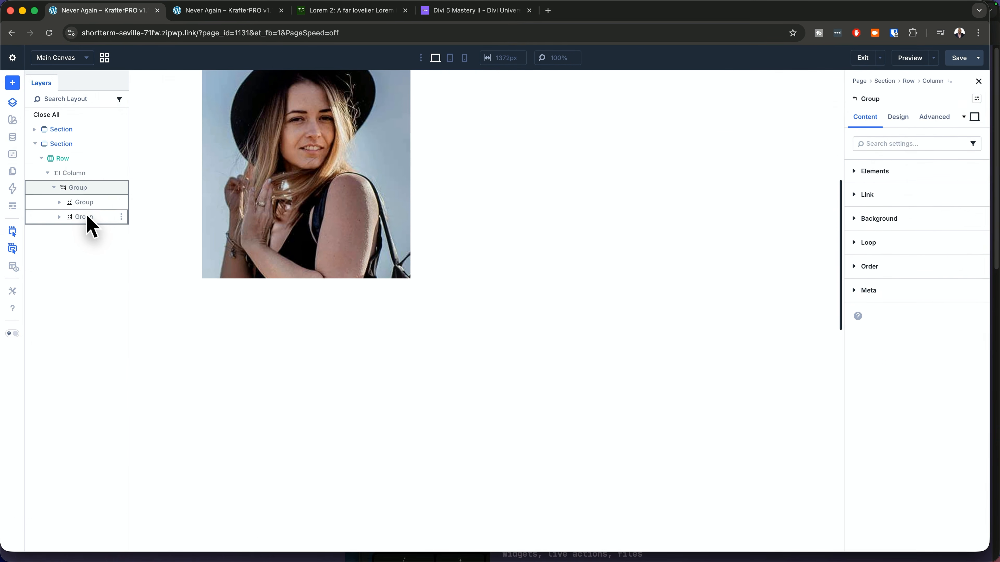
left_click(898, 117)
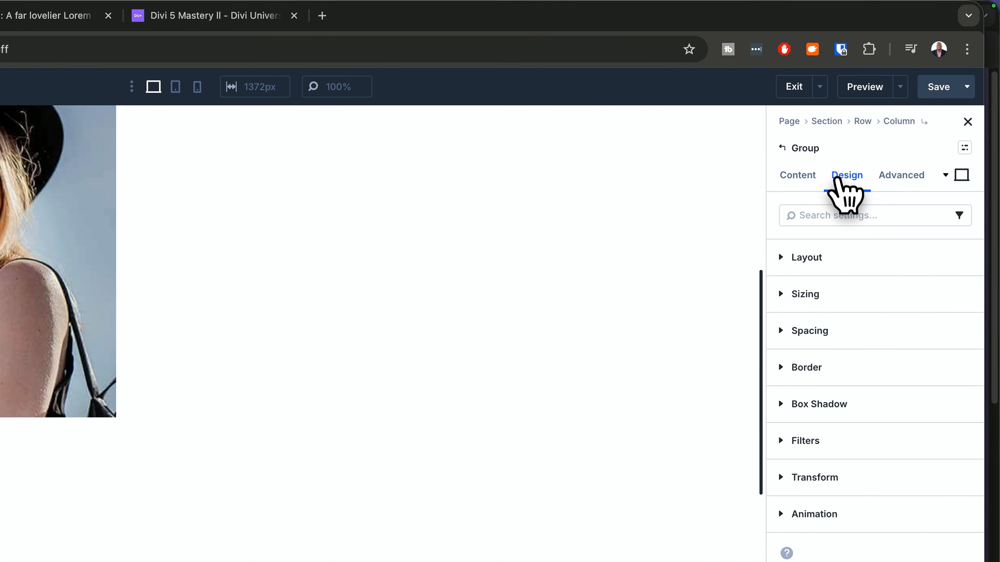
left_click(826, 256)
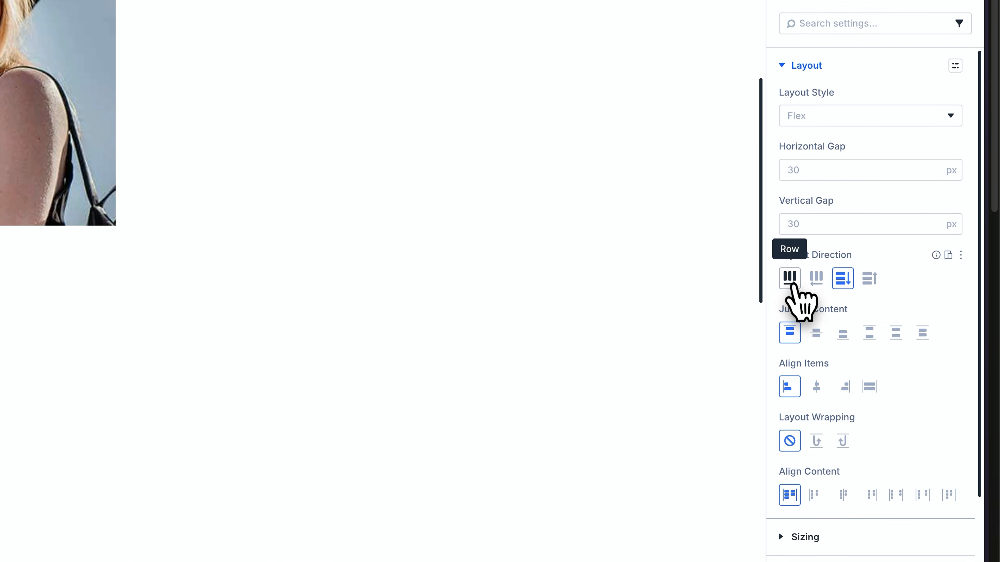
left_click(789, 278)
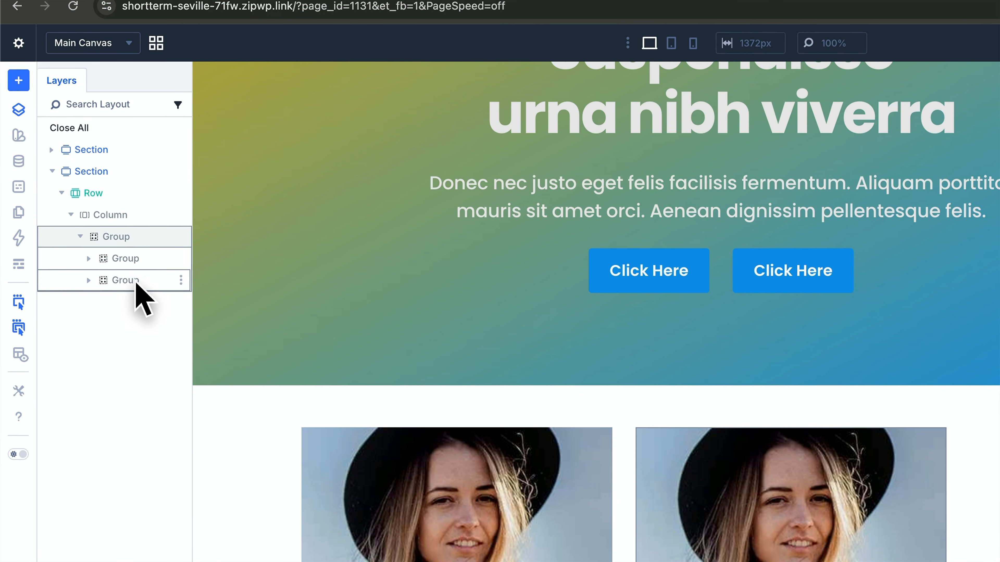
Replace the image in the second inner group with a Heading module
left_click(105, 217)
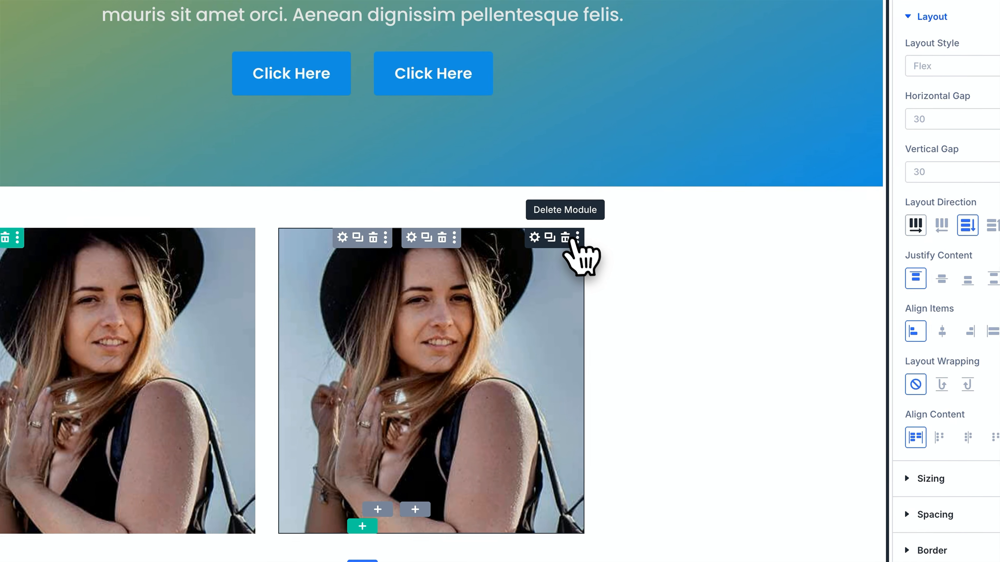
left_click(567, 239)
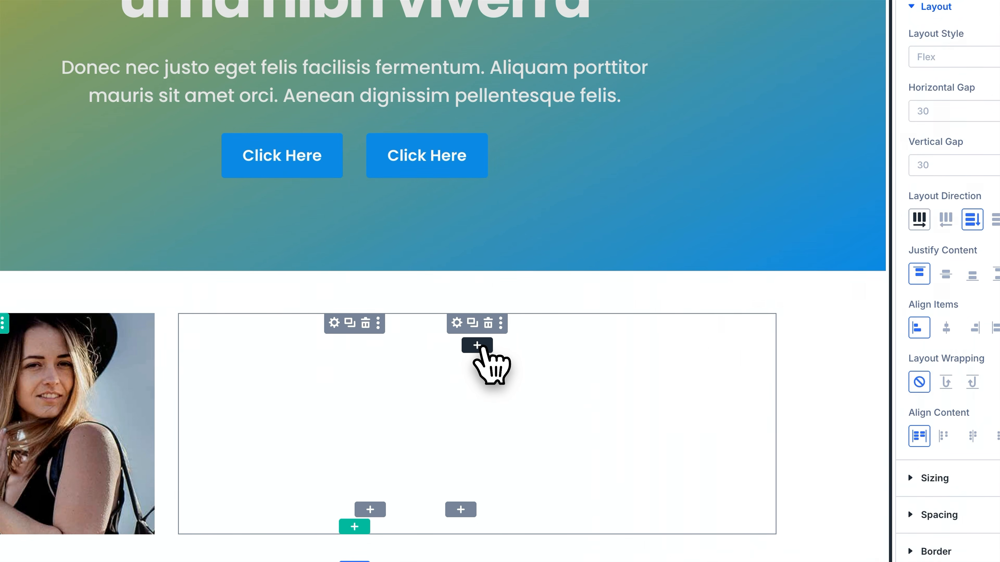
left_click(477, 346)
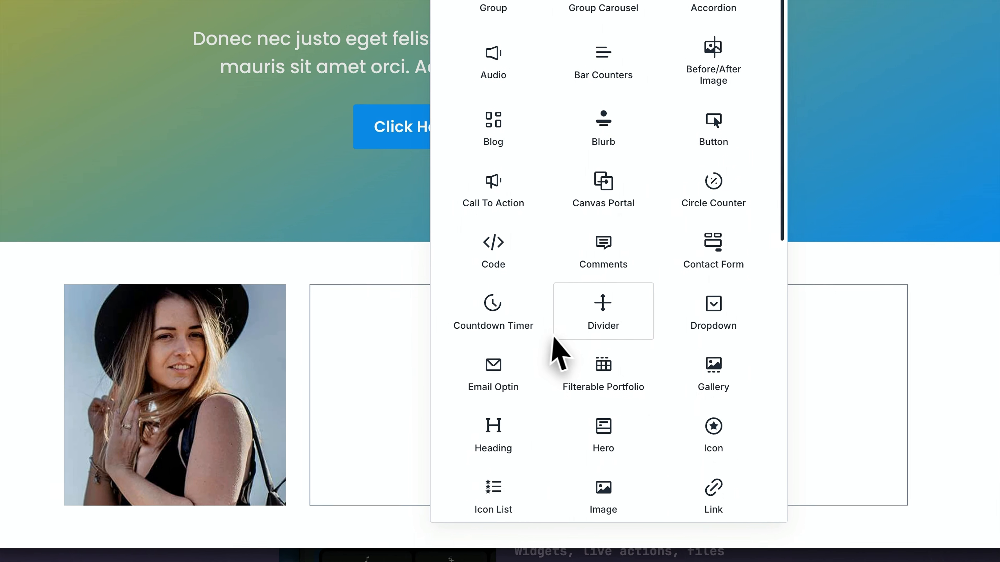
left_click(362, 461)
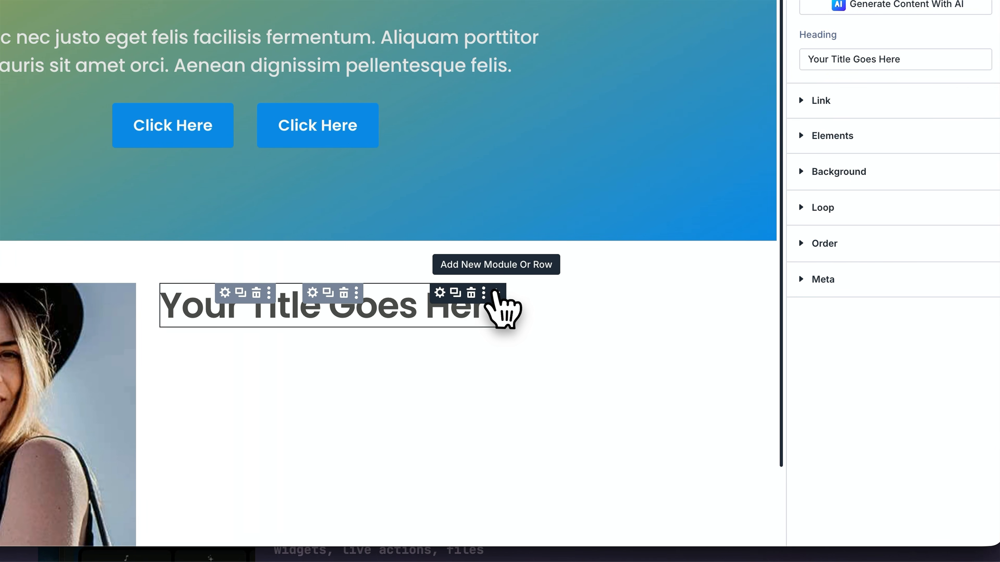
Add a Text module below the heading in the second inner group
left_click(745, 291)
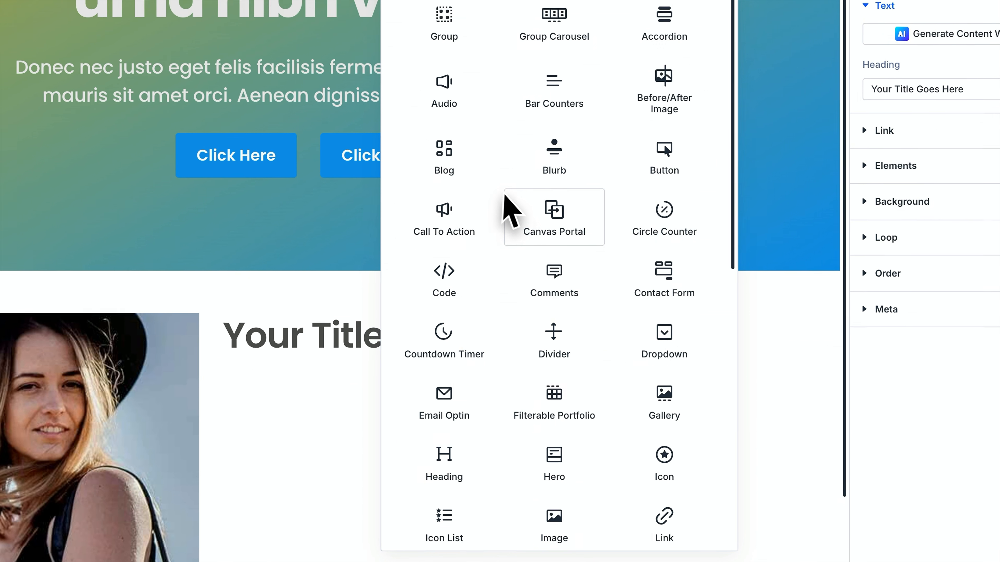
type("text")
left_click(503, 280)
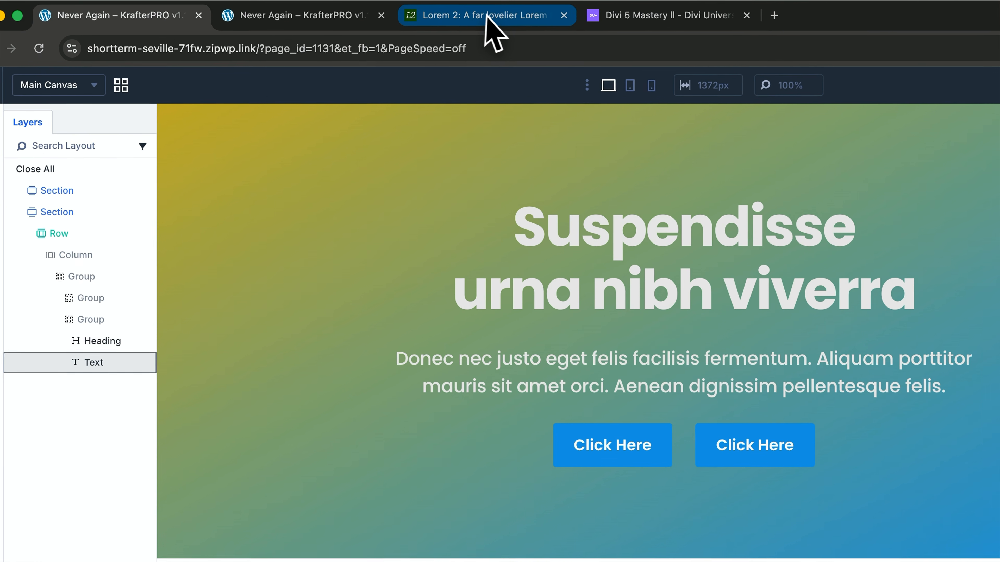
Replace the Text module's body with the "Praesent dapibus neque" and "Phasellus ultrices nulla" paragraphs copied from the lorem2.com tab
left_click(356, 11)
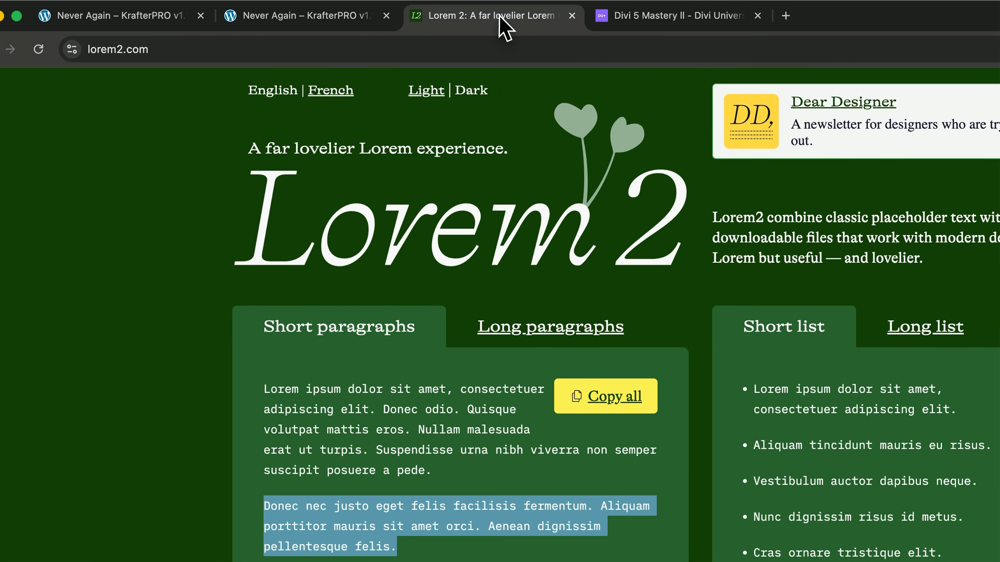
left_click(401, 324)
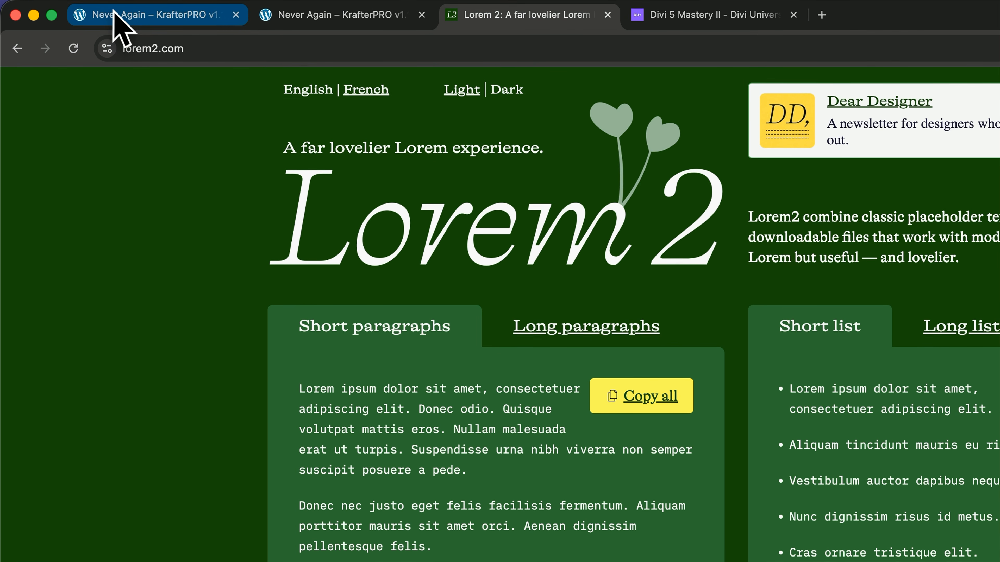
left_click(114, 17)
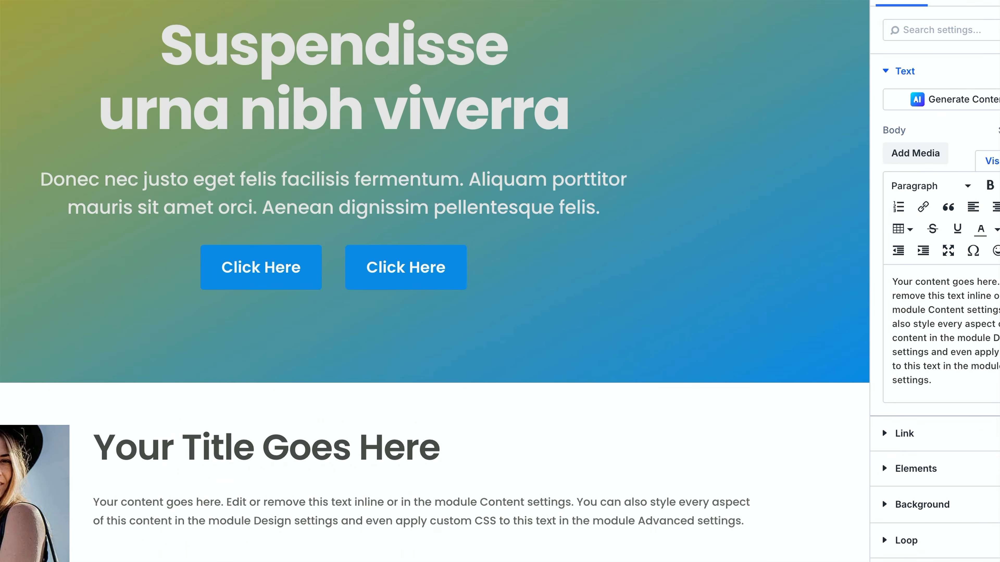
left_click_drag(962, 383, 892, 274)
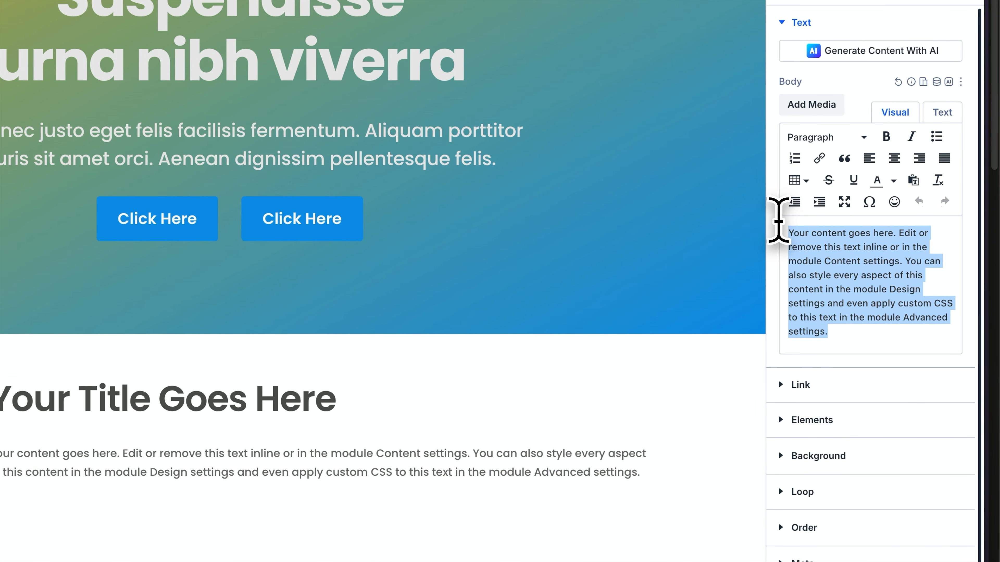
type("Praesent dapibus neque id cursus faucibus tortor neque egestas auguae eu vulputate magna eros eu erat. Aliquam erat volutpat. Nam dui mi tincidunt quis accumsan porttitor facilisis luctus metus. Phasellus ultrices nulla quis nibh. Quisque a lectus. Donec consectetuer ligula vulputate sem tristique cursus. Nam nulla quam gravida non commodo a sodales sit amet nisi.")
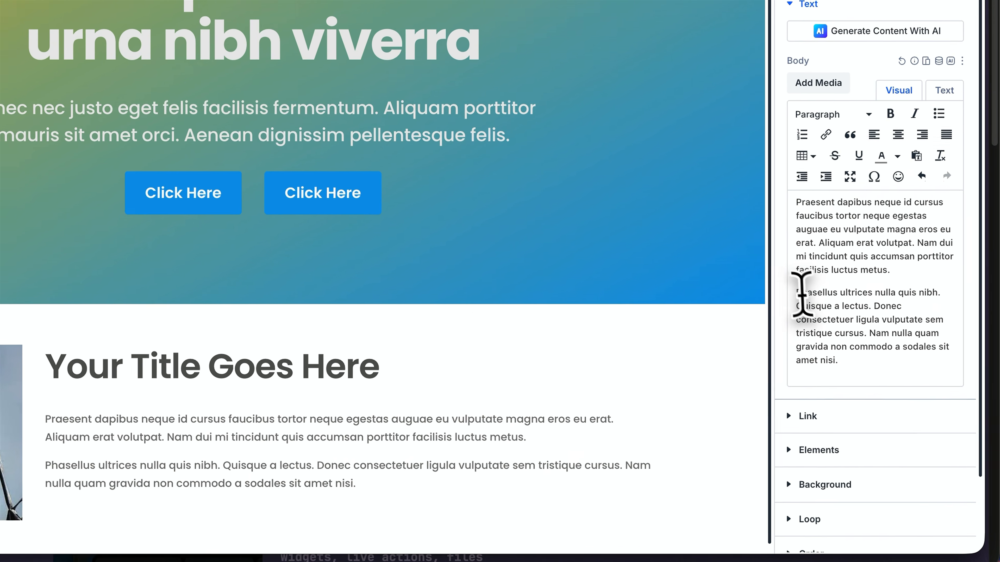
Copy a short phrase from the Text module's body and use it to replace the heading's placeholder title
left_click_drag(858, 371, 890, 369)
left_click_drag(836, 279, 890, 280)
key("ctrl+c")
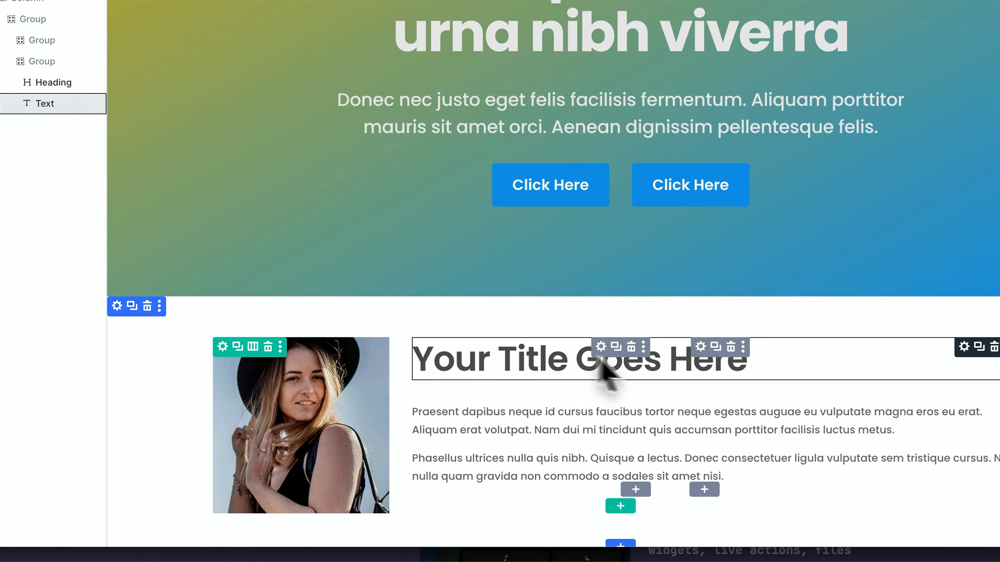
left_click(565, 352)
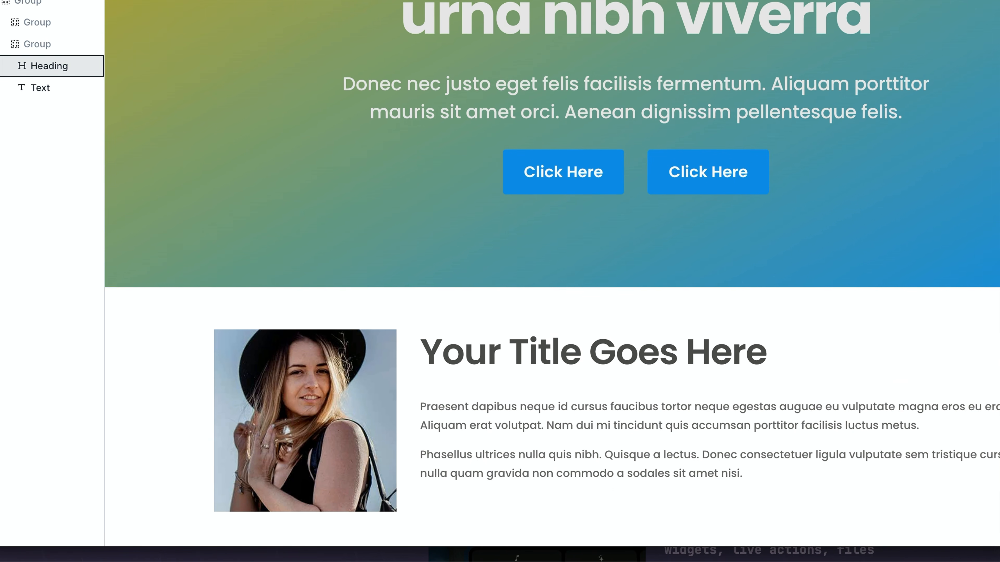
triple_click(904, 280)
key("ctrl+v")
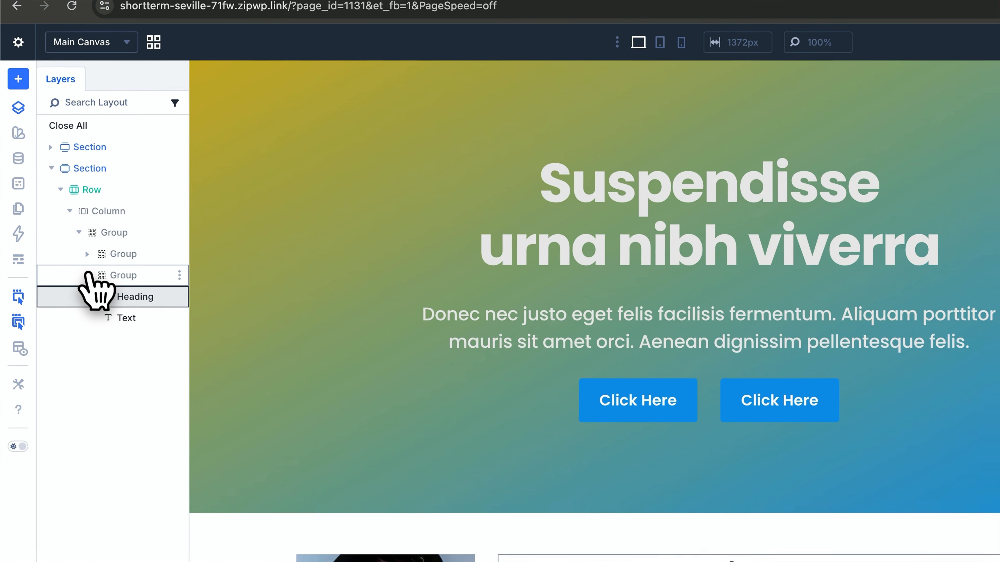
Set the width of the second inner group, which holds the heading and text, to 60%
left_click(60, 217)
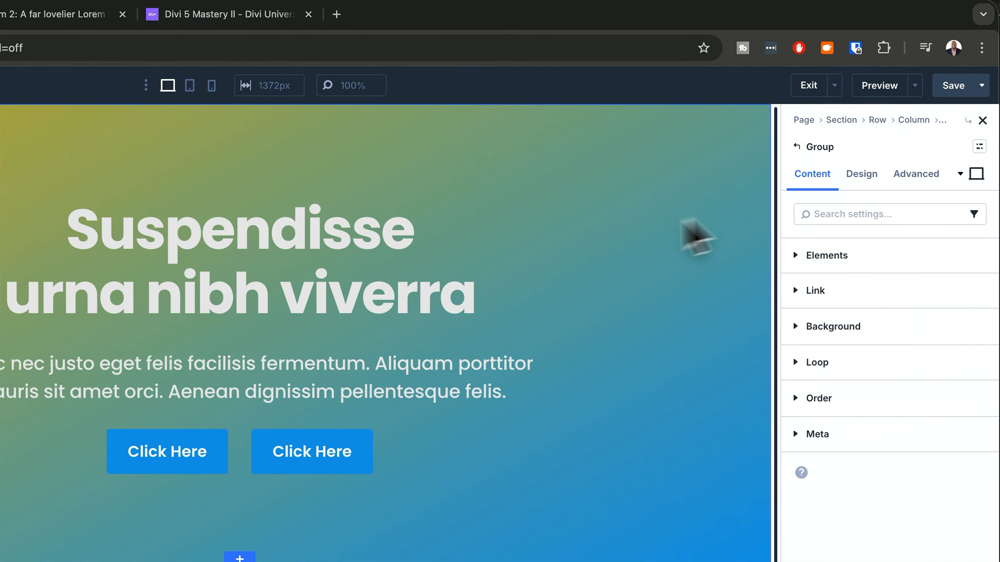
left_click(847, 174)
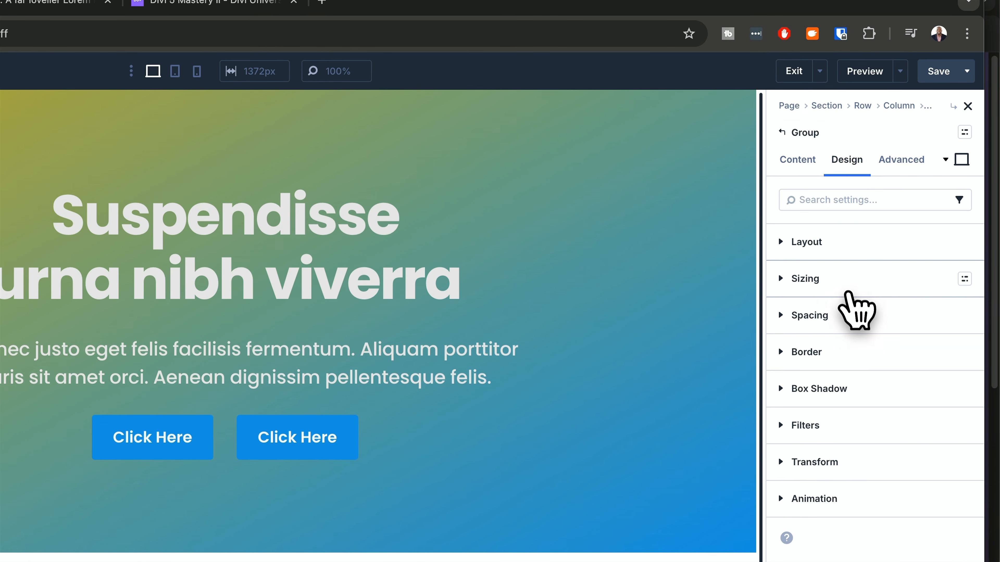
left_click(807, 286)
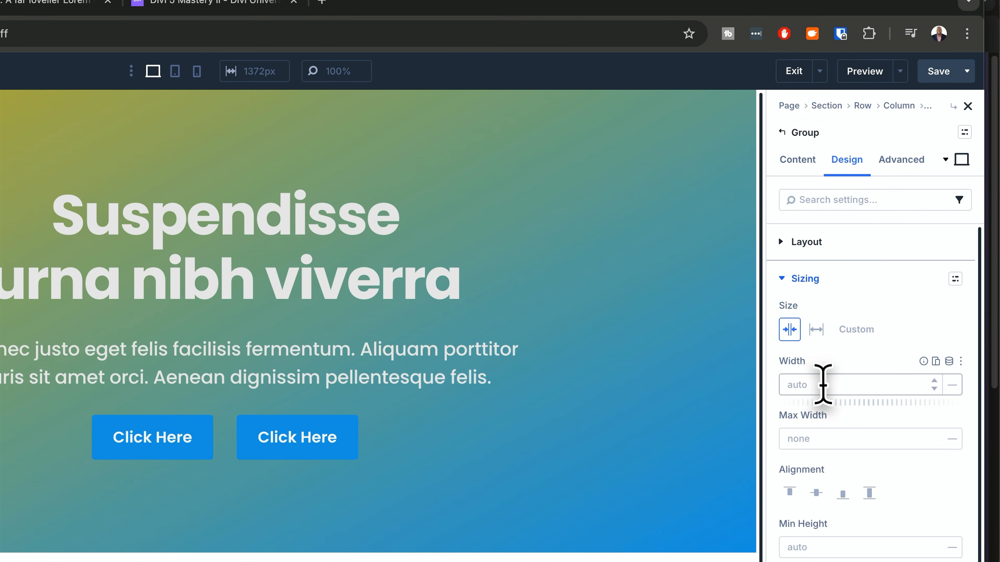
type("60")
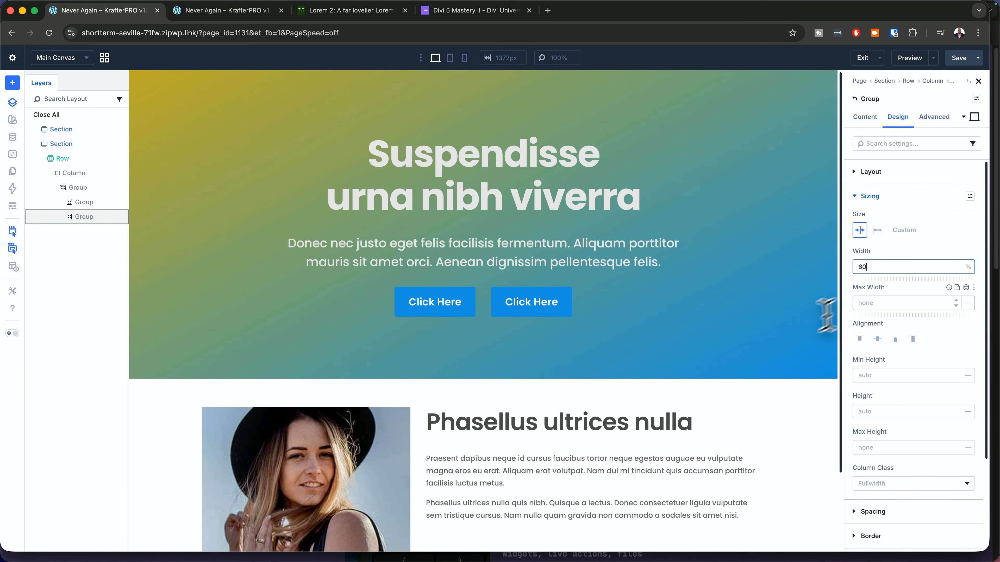
scroll(643, 382, "down", 5)
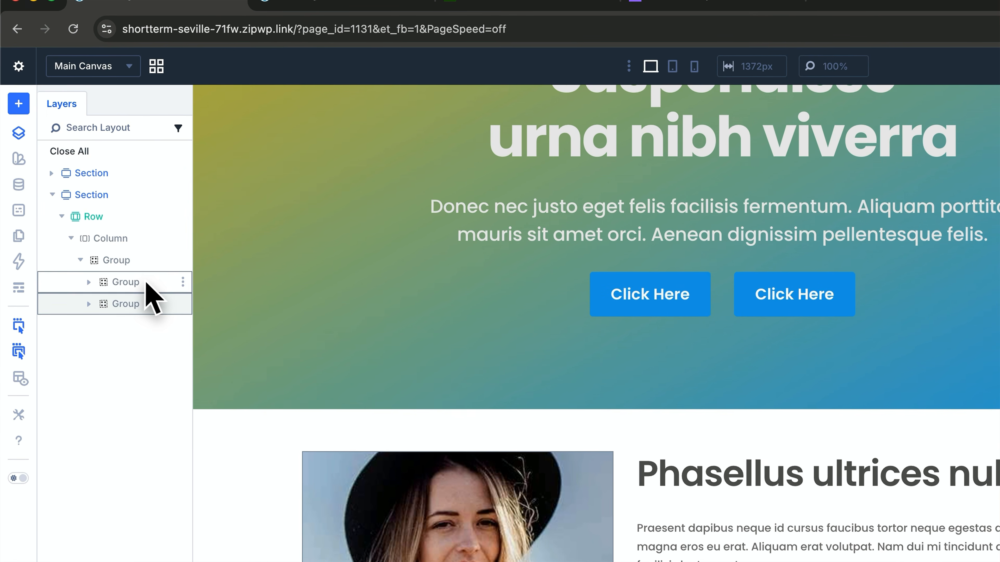
Set the card row's background color to the global color Pri 100
left_click(145, 283)
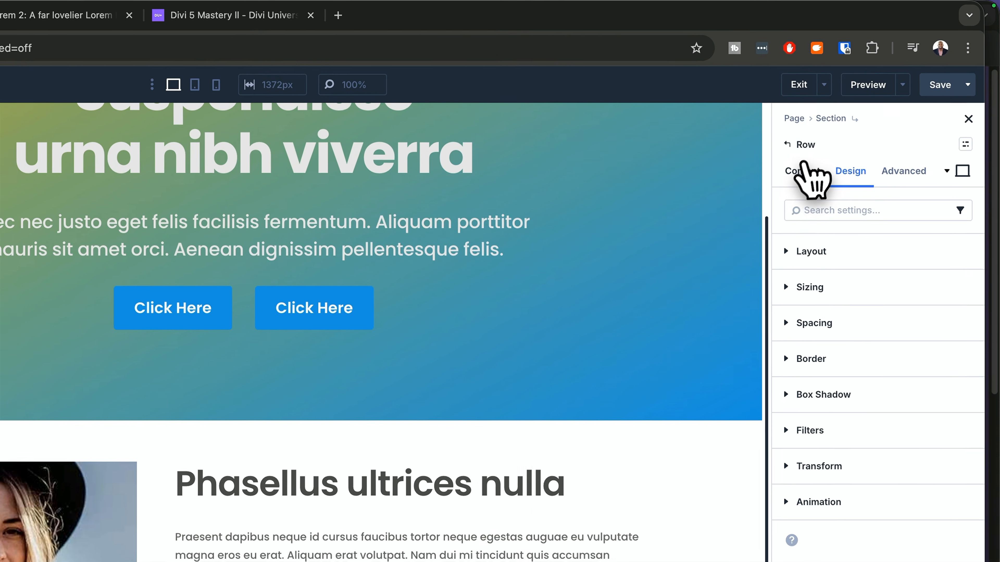
left_click(865, 117)
left_click(852, 296)
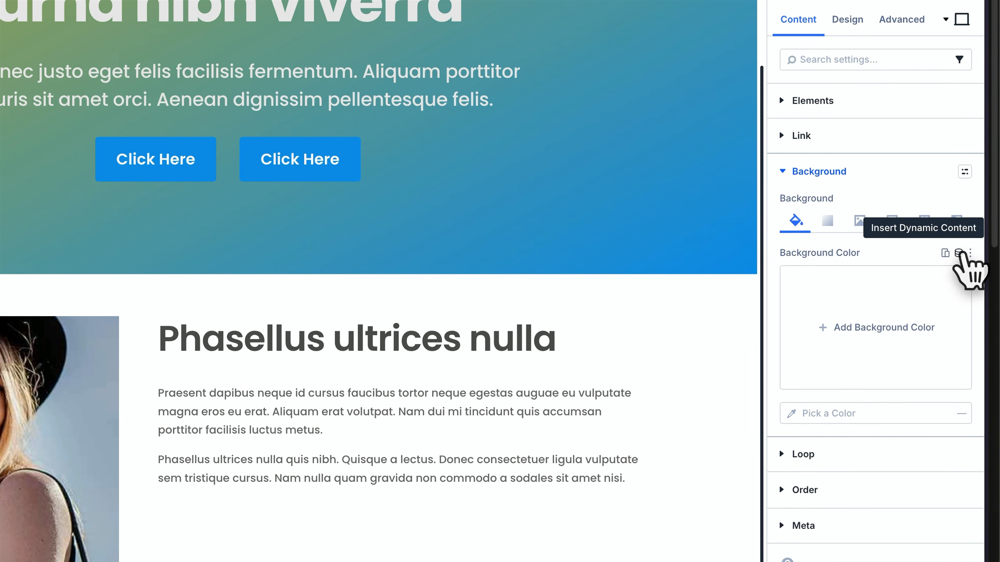
left_click(973, 273)
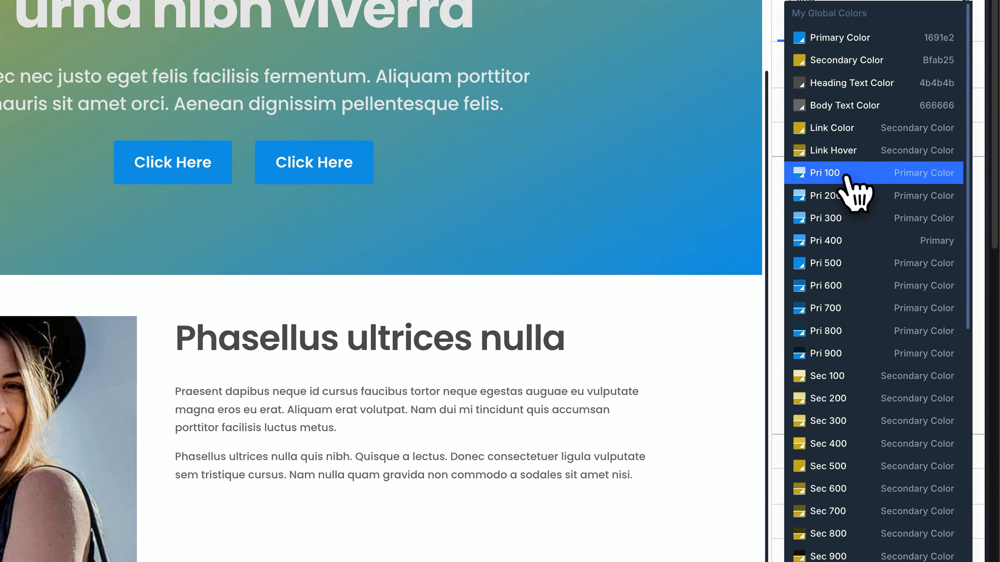
left_click(891, 219)
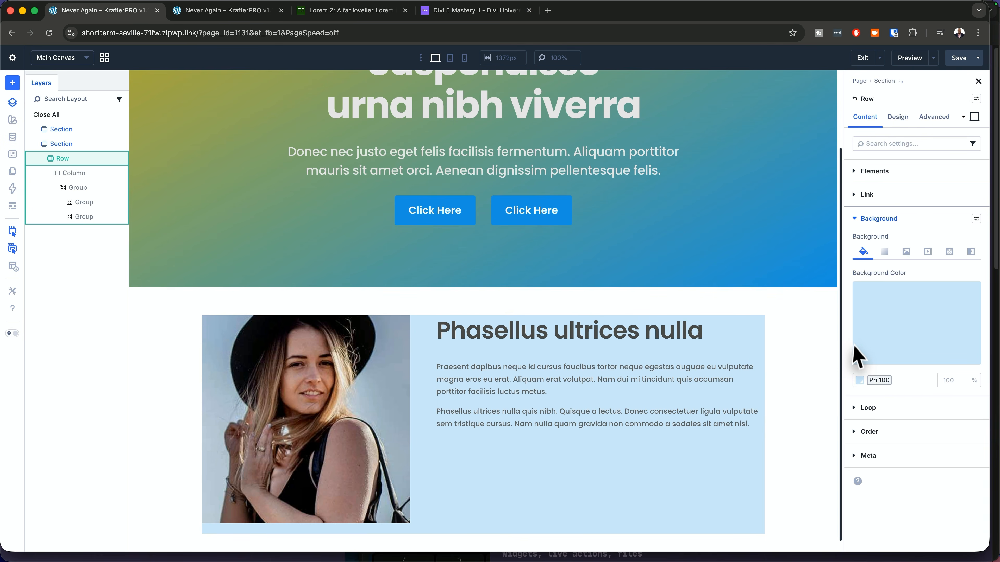
Apply the p-all-2xlarge spacing preset and the radius m border preset to the card row
left_click(898, 117)
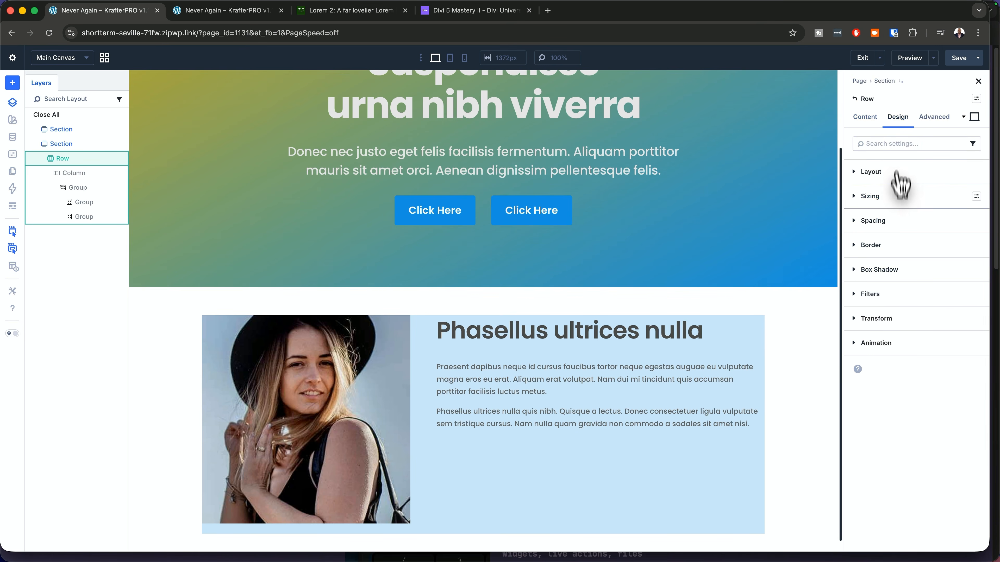
left_click(905, 221)
left_click(909, 222)
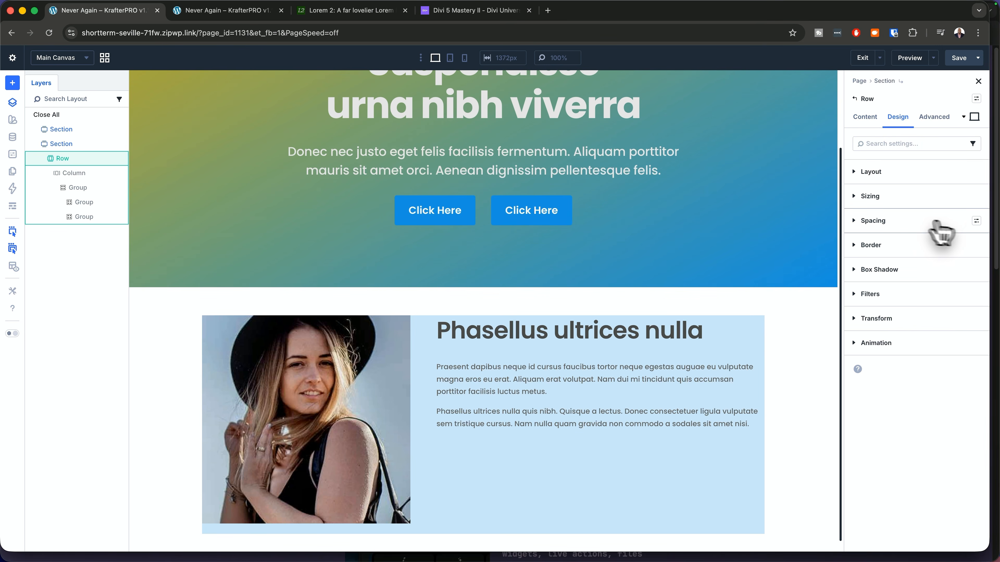
left_click(977, 222)
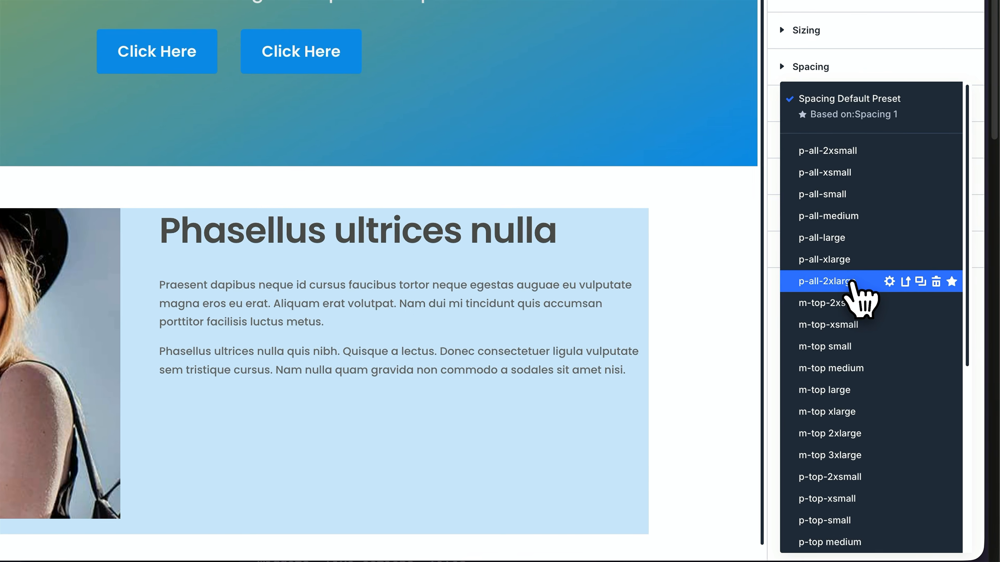
left_click(897, 365)
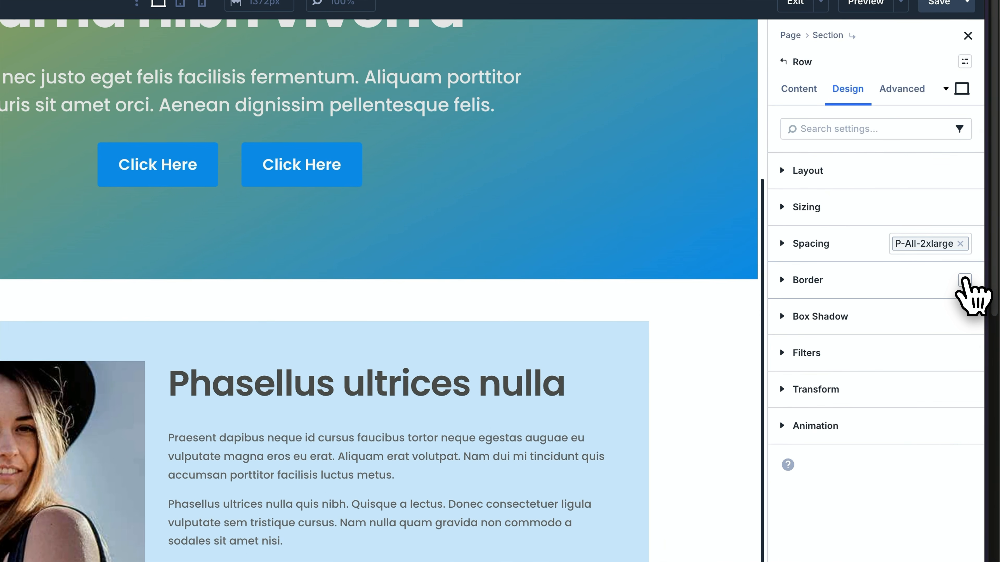
left_click(976, 245)
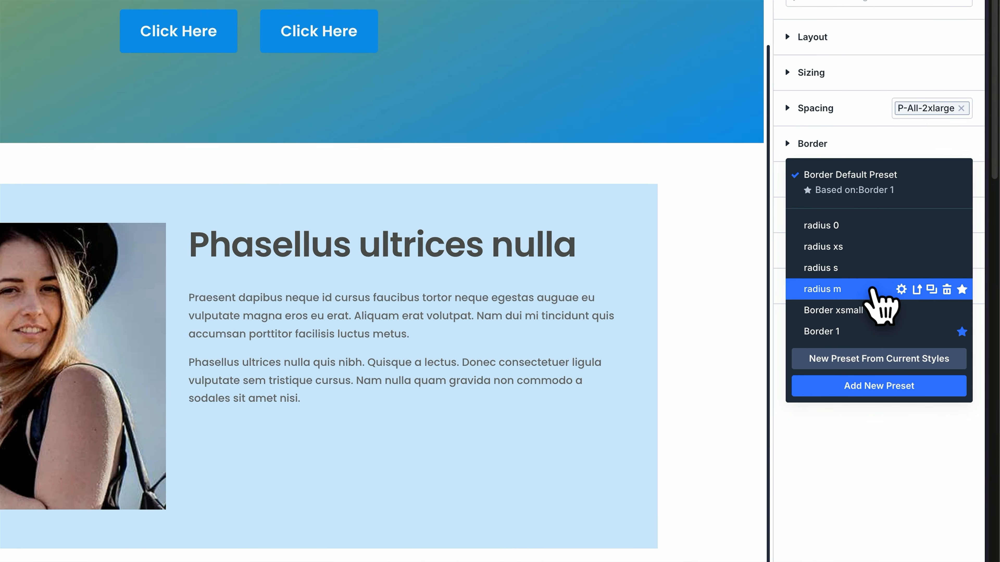
left_click(912, 347)
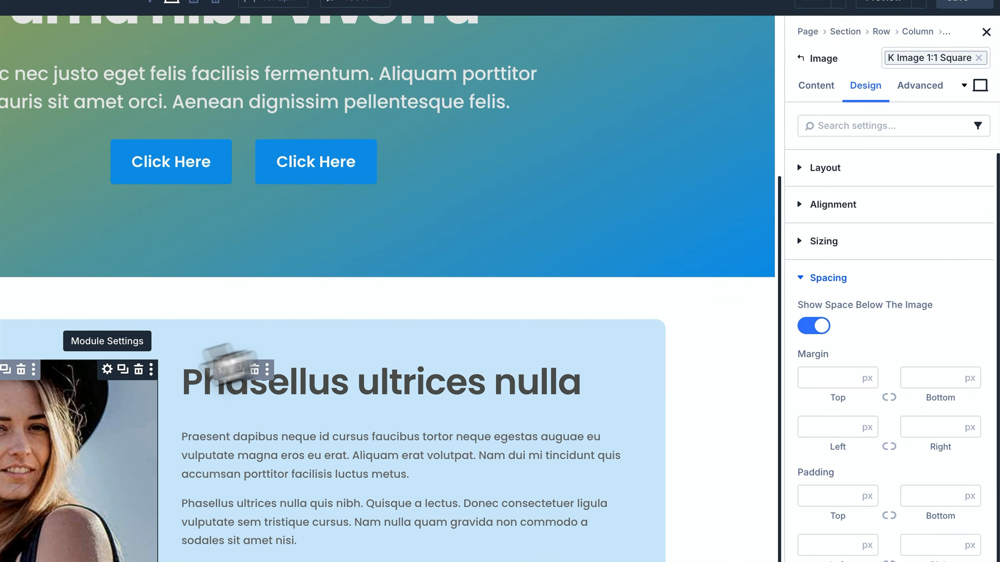
Apply the radius s border preset to the portrait image in the card
left_click(787, 282)
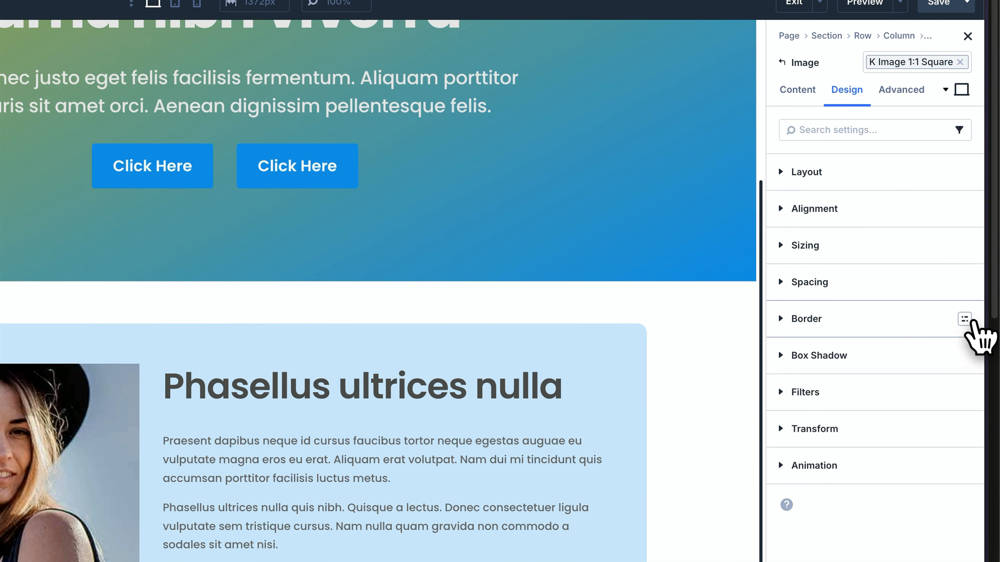
left_click(963, 319)
left_click(873, 286)
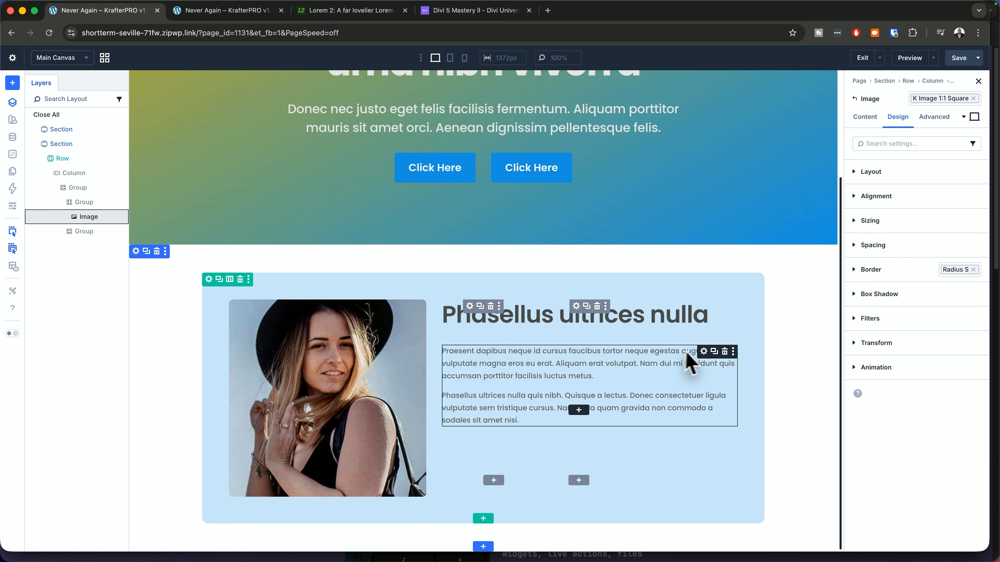
Apply the k-body text (base) preset to the card's Text module and the k-heading 2 preset to its heading
left_click(705, 352)
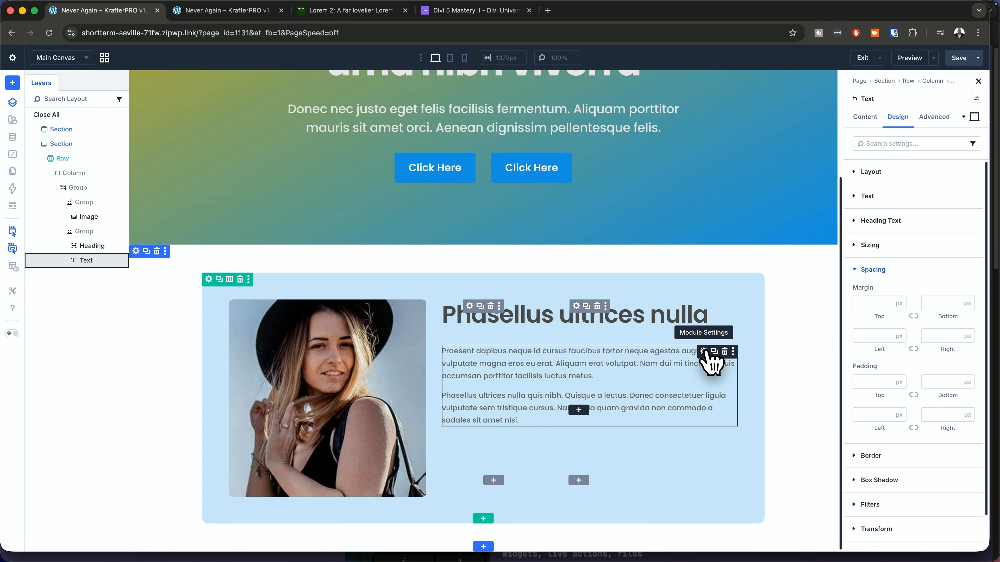
left_click(976, 99)
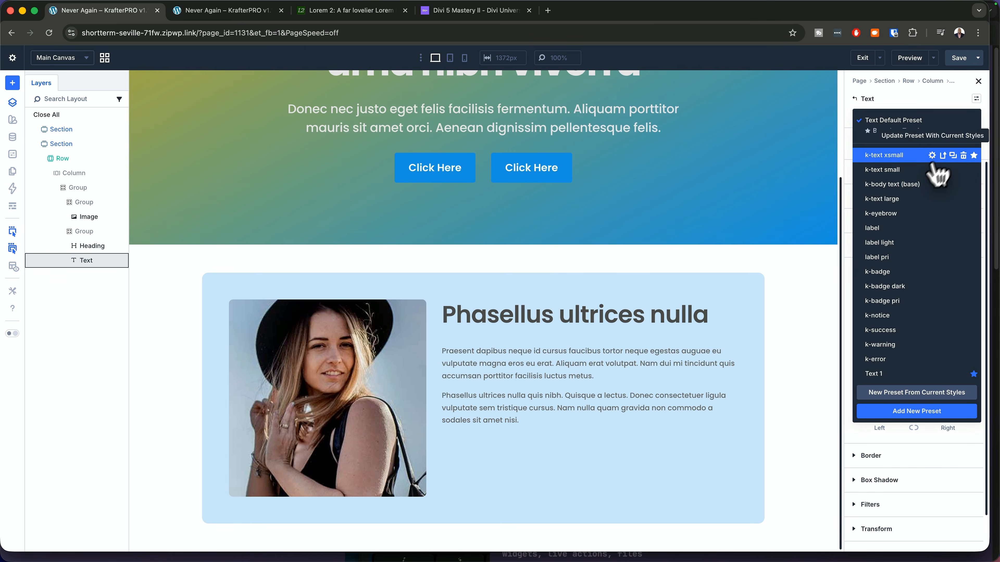
left_click(892, 185)
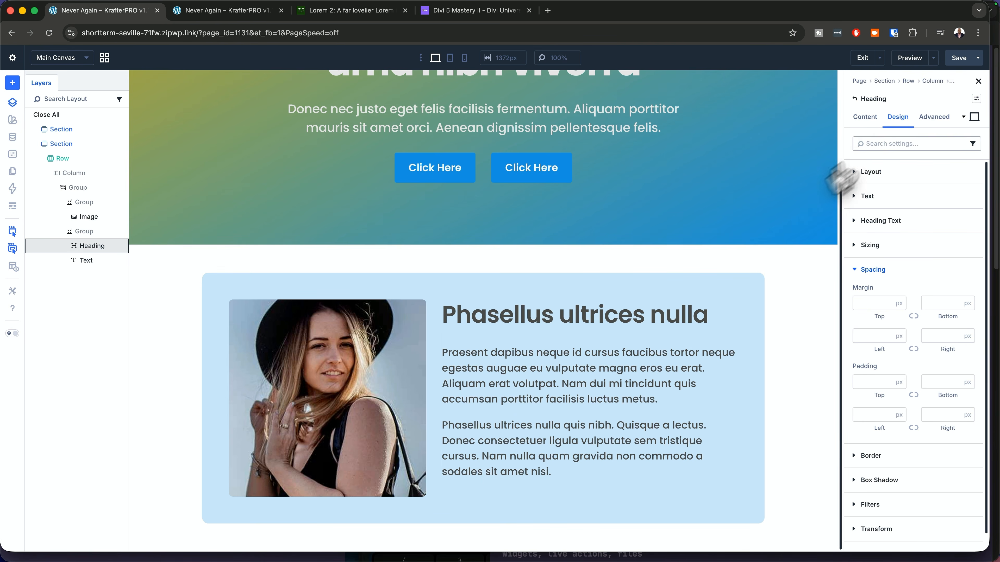
left_click(976, 99)
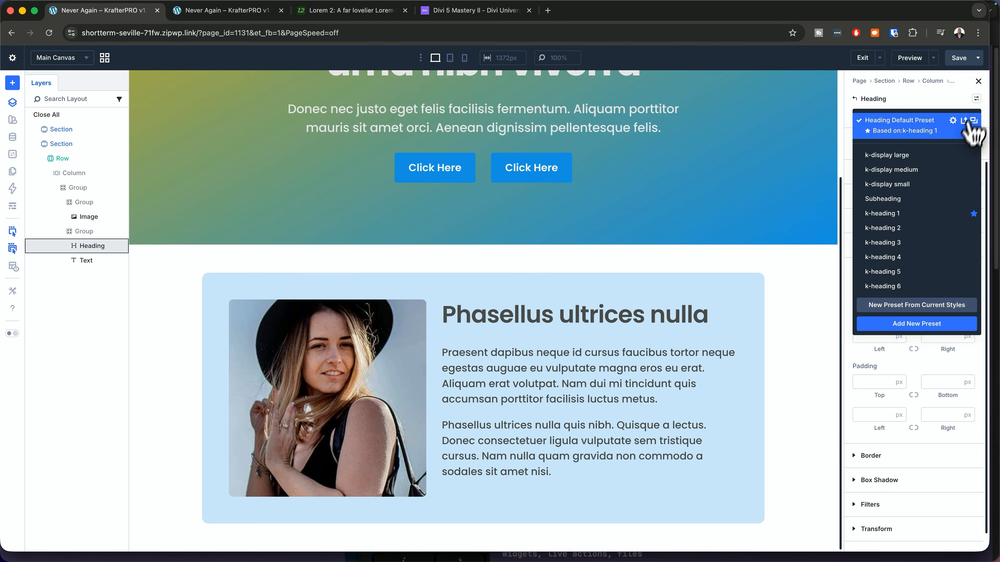
left_click(925, 228)
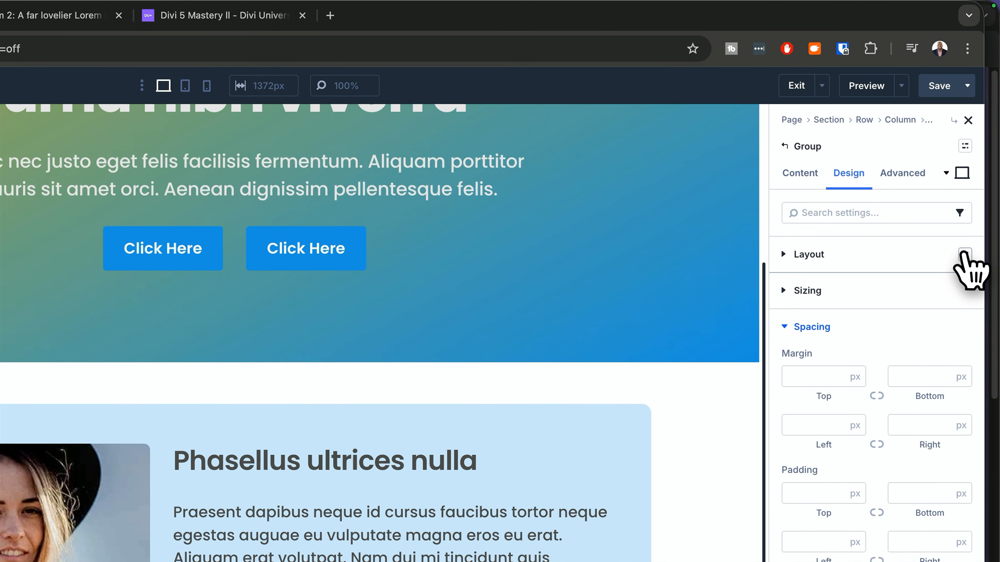
Apply the gap medium layout preset to the group holding the heading and text, and hide the layers view
left_click(975, 172)
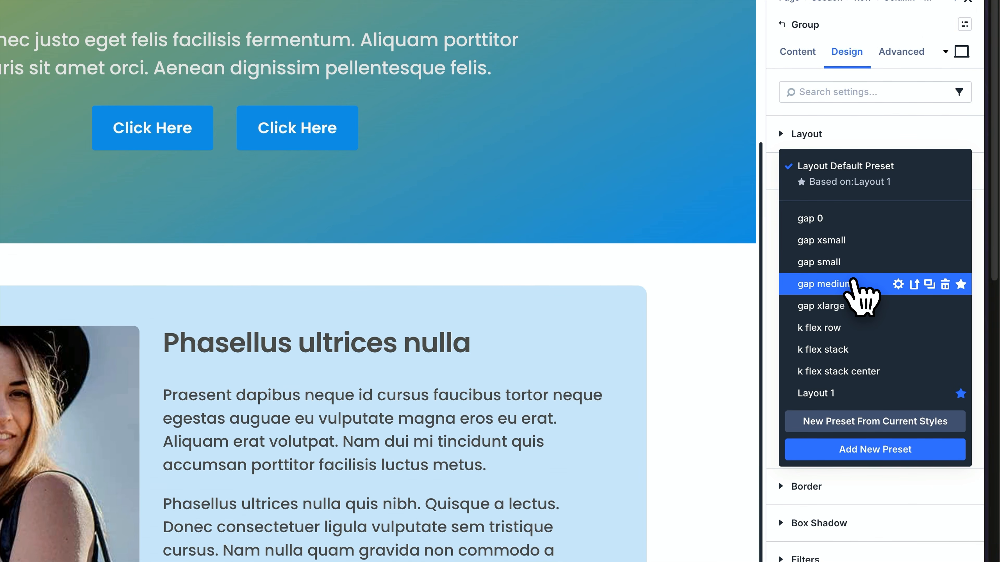
left_click(854, 290)
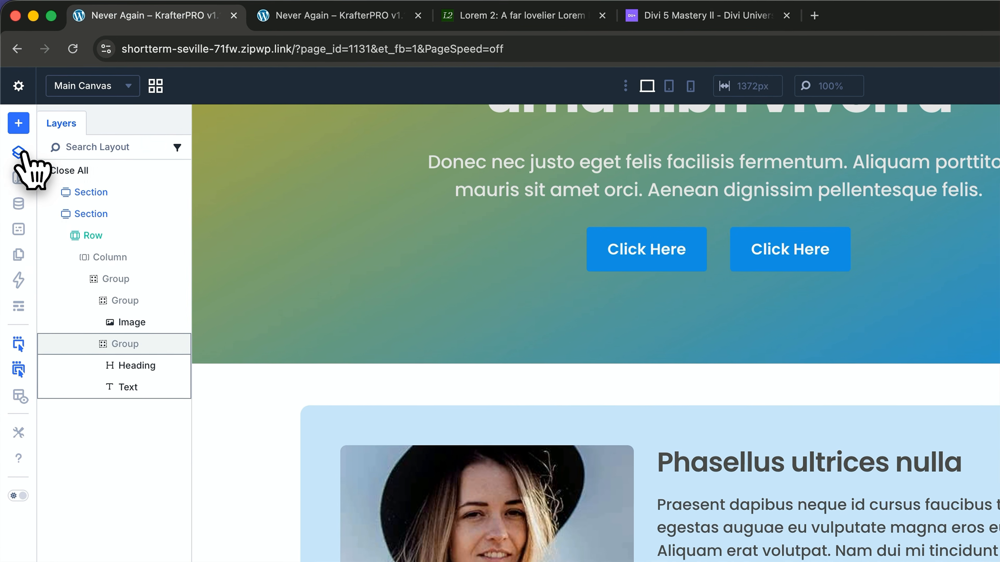
left_click(12, 102)
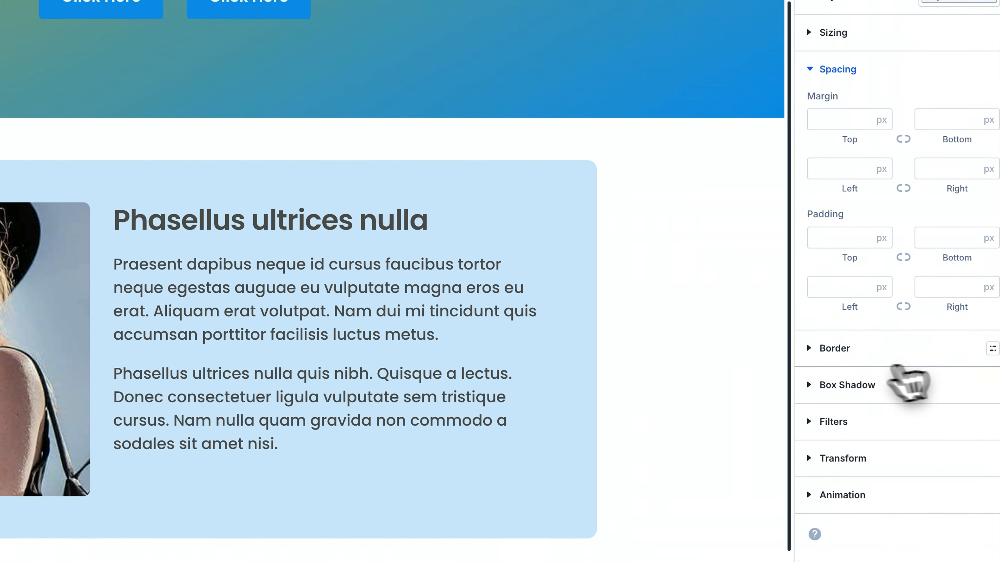
Examine the styled card section and how it sits beneath the gradient hero
scroll(775, 444, "down", 1)
scroll(775, 445, "up", 4)
scroll(776, 445, "down", 4)
scroll(431, 311, "up", 3)
scroll(431, 311, "down", 3)
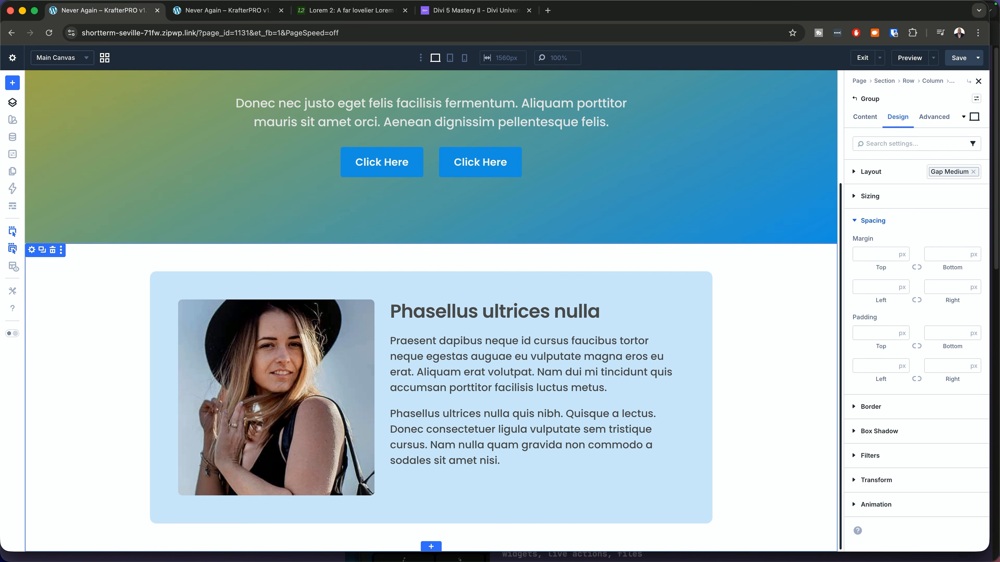
scroll(430, 311, "up", 3)
scroll(431, 311, "down", 3)
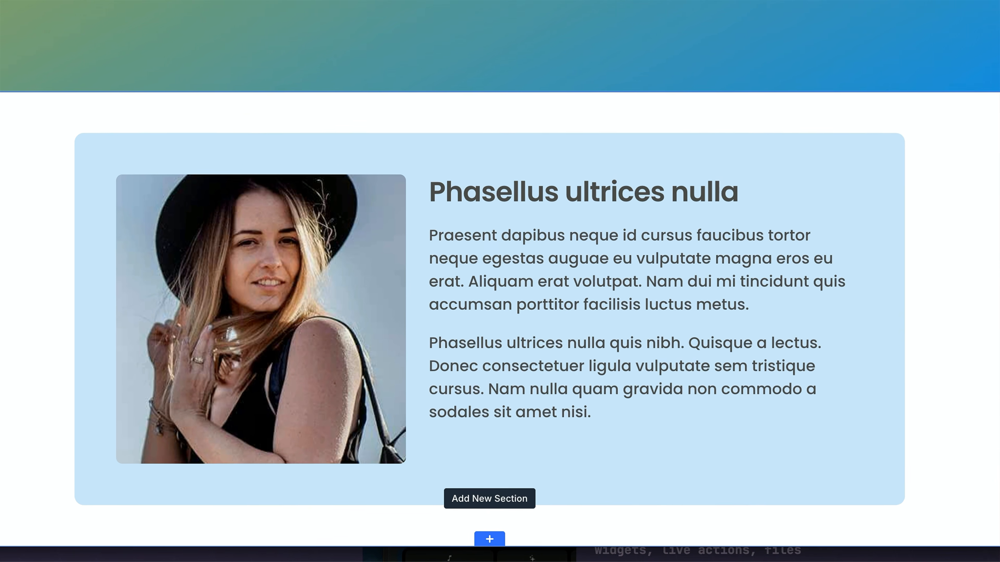
Add a new single-column section below the card section and insert an Image module in it
left_click(431, 547)
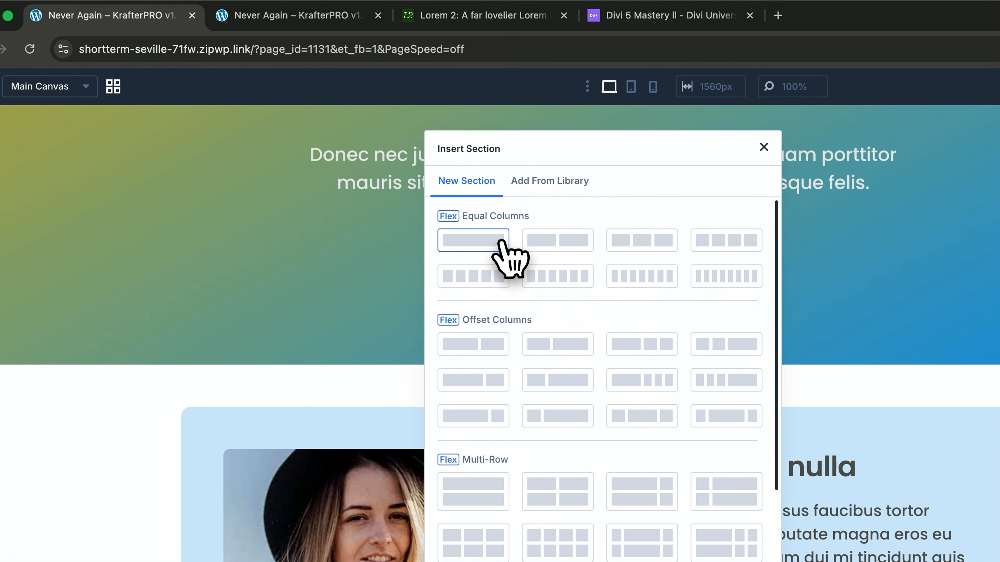
left_click(500, 242)
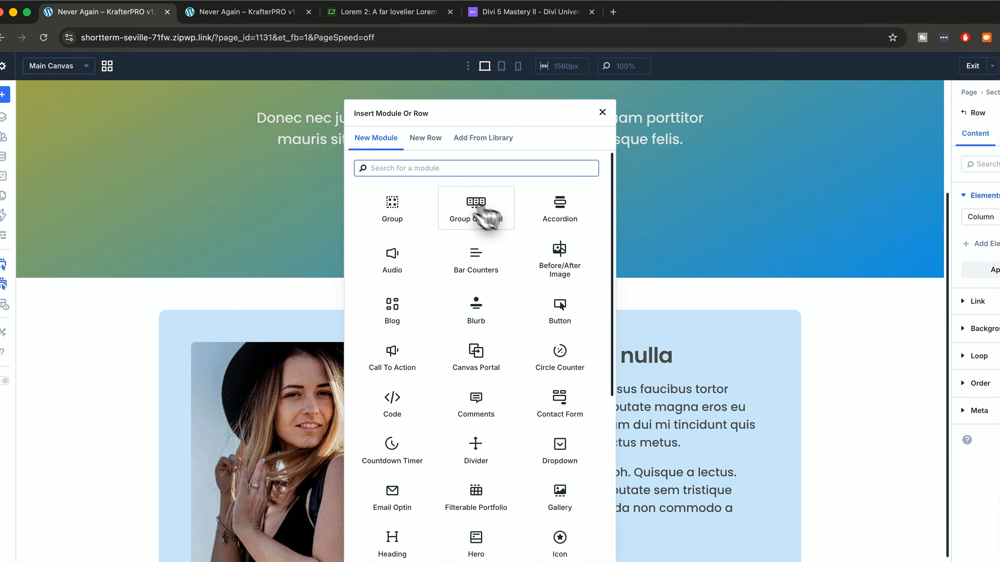
type("image")
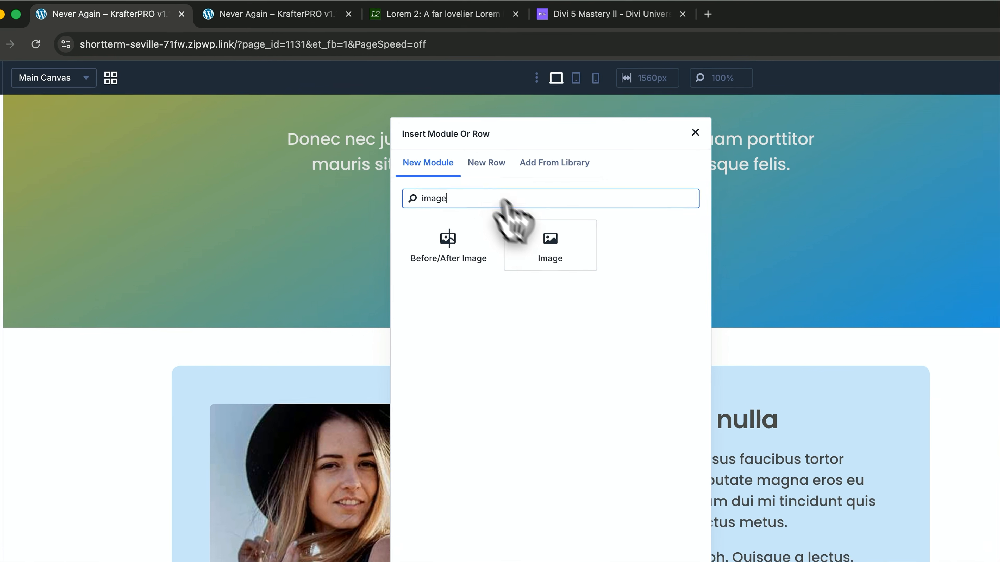
left_click(430, 185)
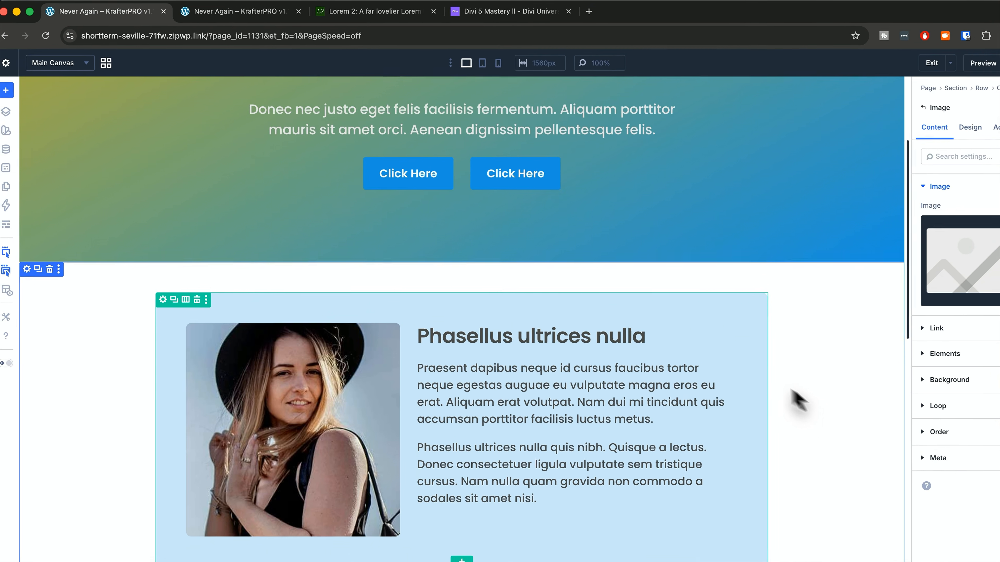
scroll(988, 499, "down", 6)
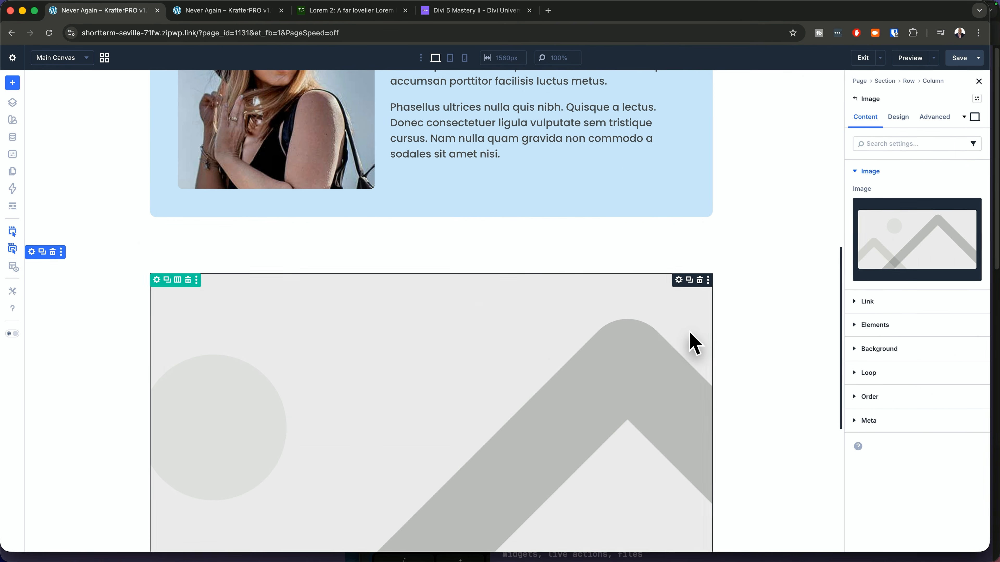
scroll(694, 342, "down", 4)
scroll(696, 339, "up", 10)
scroll(696, 339, "down", 10)
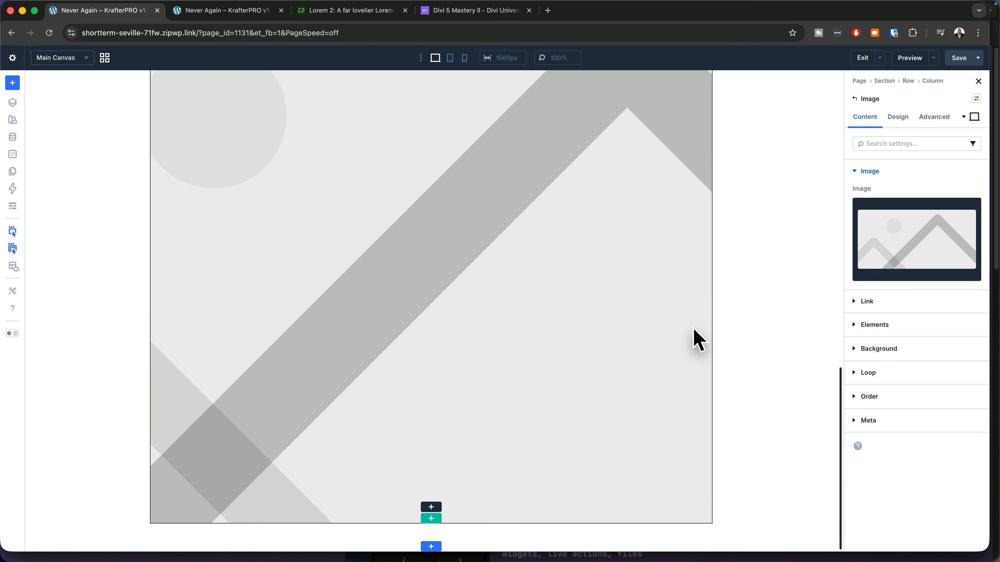
Replace the placeholder image with the city street photo from the media library and look over the available image presets
scroll(695, 339, "up", 3)
left_click(945, 256)
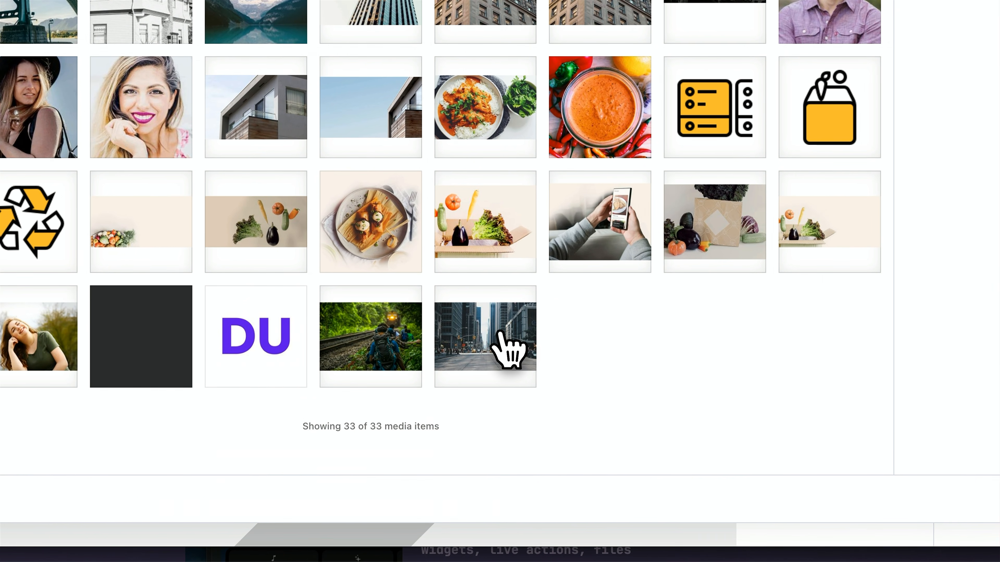
left_click(500, 334)
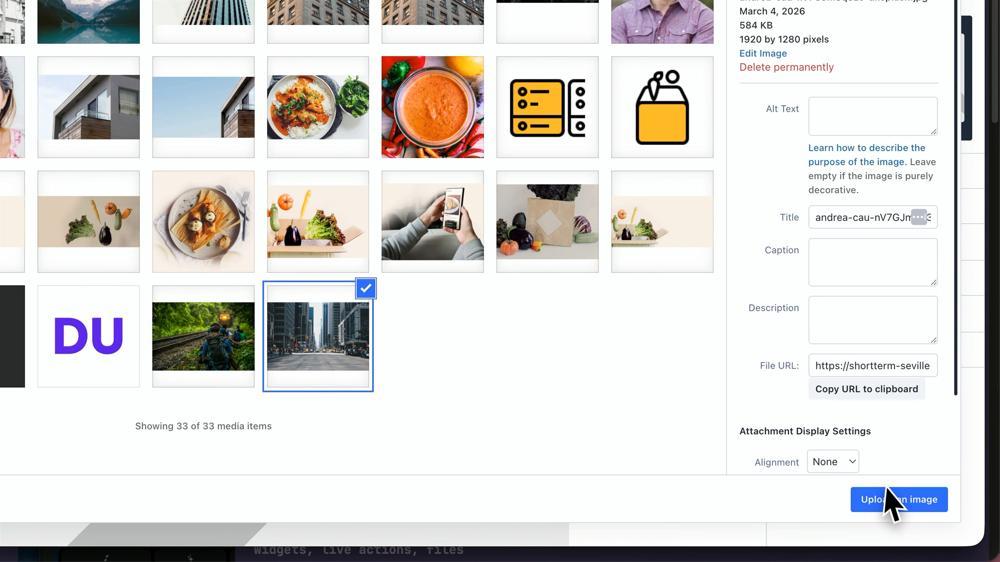
left_click(884, 502)
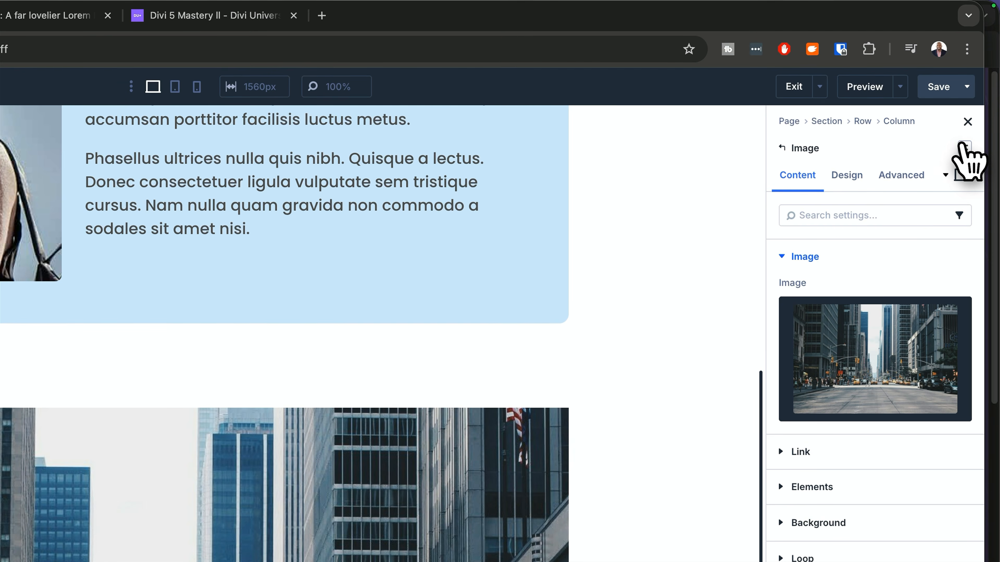
left_click(965, 149)
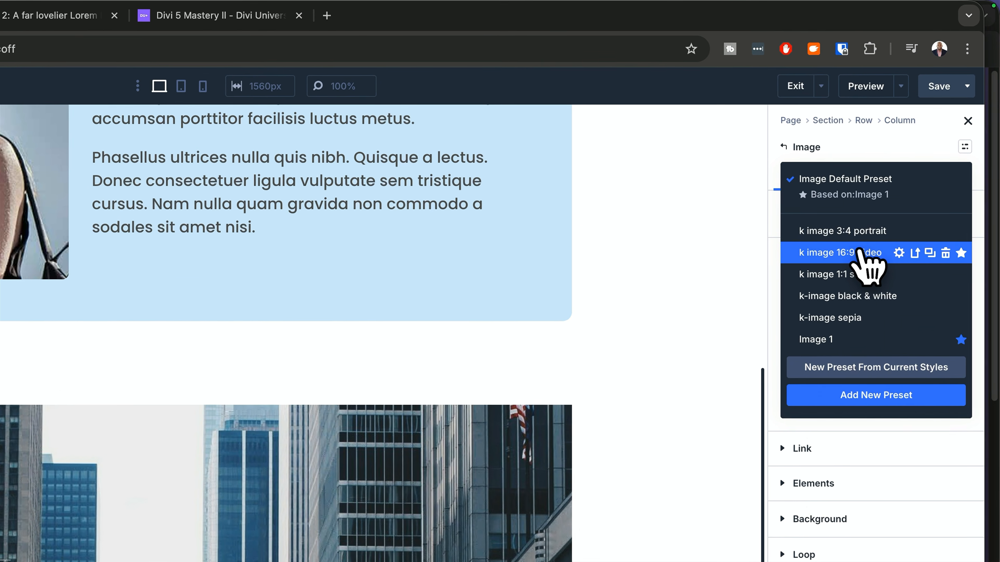
left_click(879, 230)
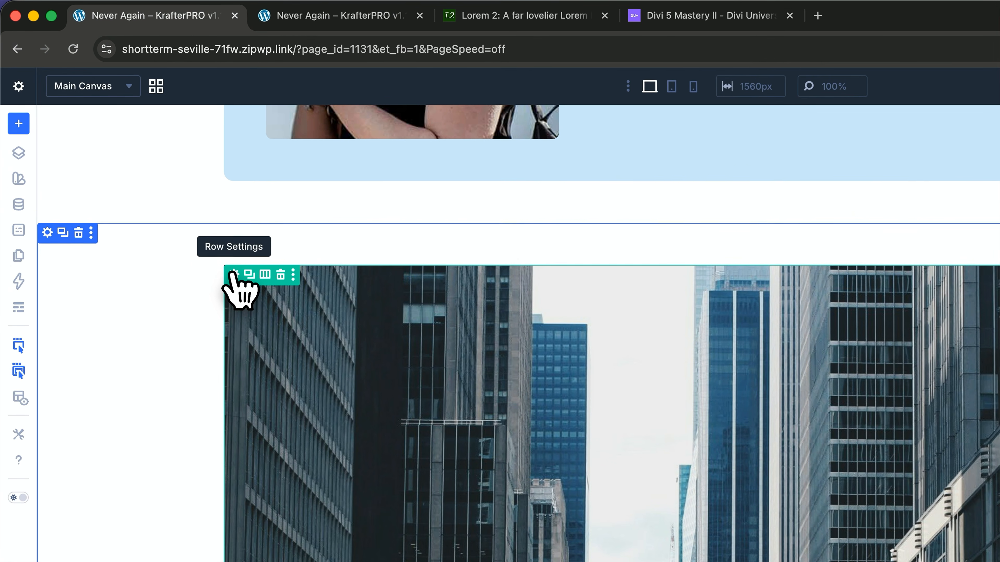
Apply the k full width preset to the row holding the city street image
left_click(156, 184)
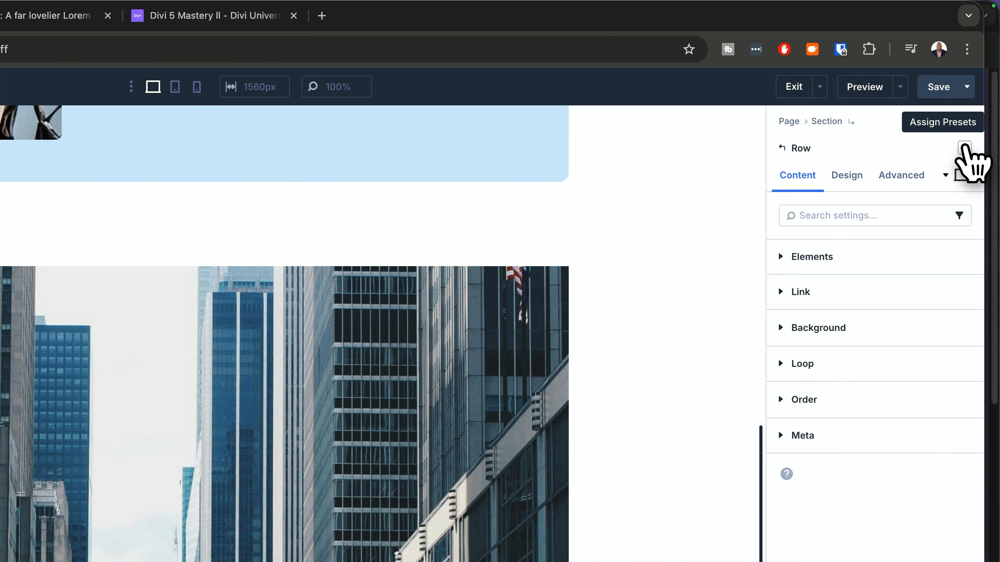
left_click(965, 148)
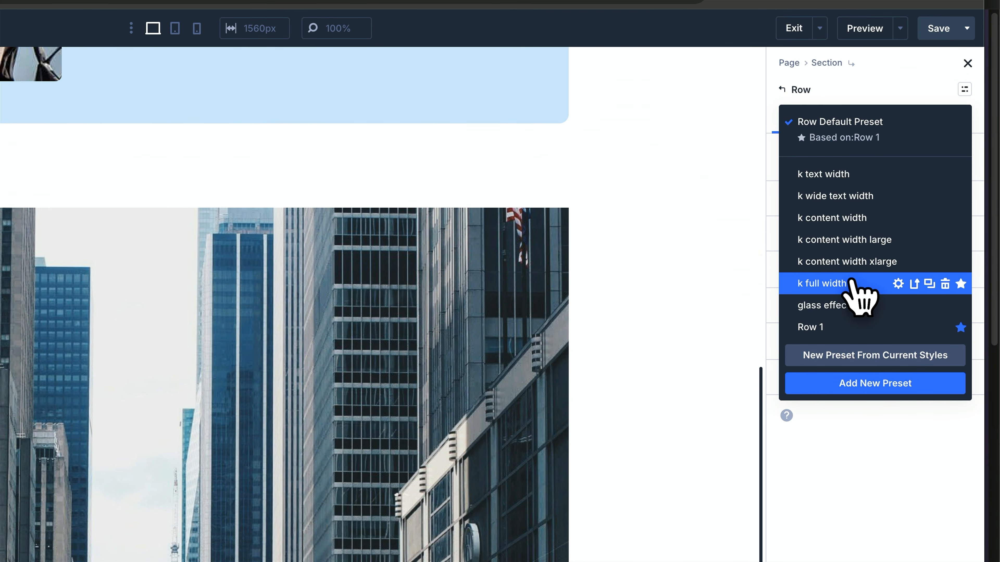
left_click(851, 282)
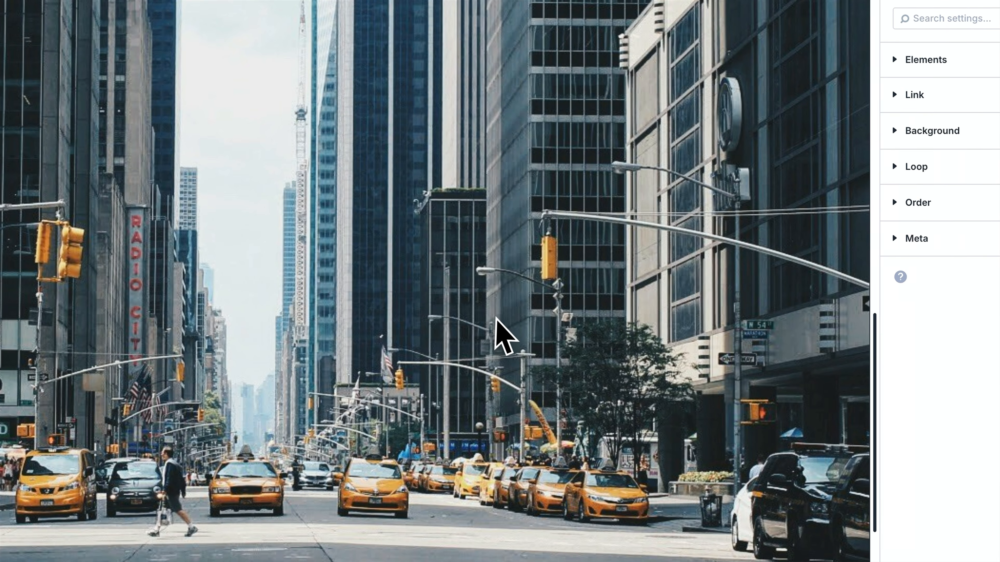
Set the image section's top and bottom padding to 0 with the two values linked
scroll(507, 307, "up", 10)
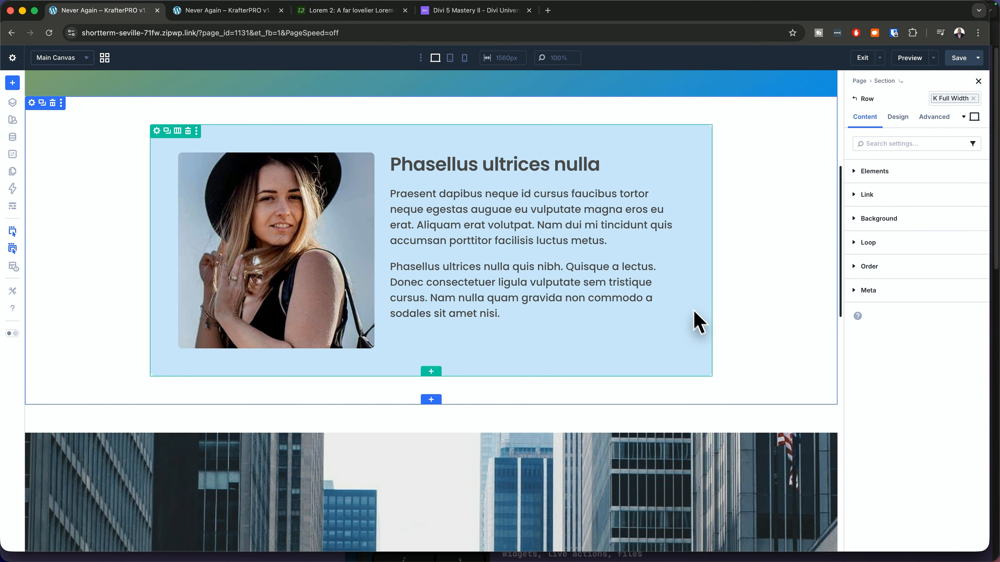
scroll(773, 335, "down", 6)
scroll(771, 333, "up", 3)
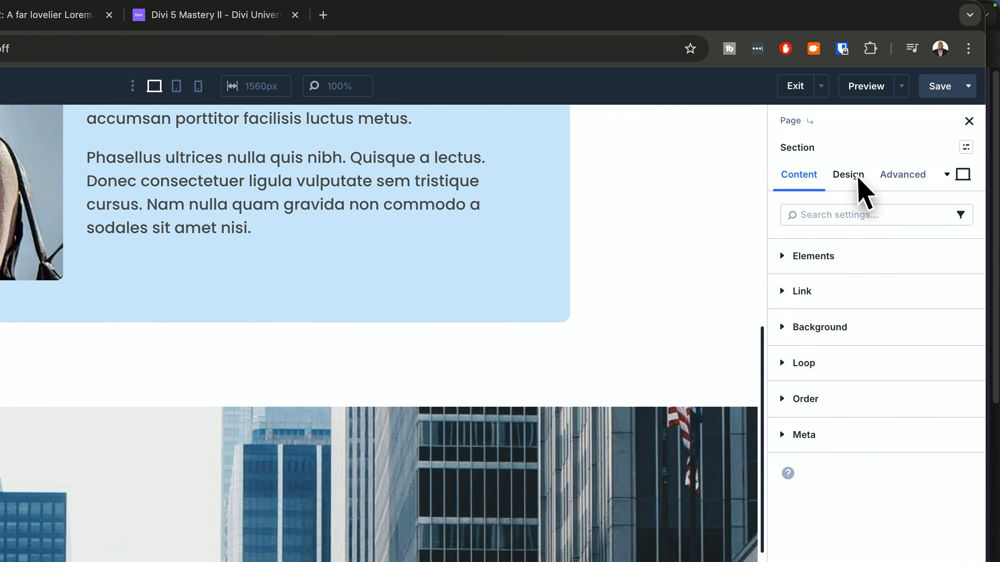
left_click(856, 179)
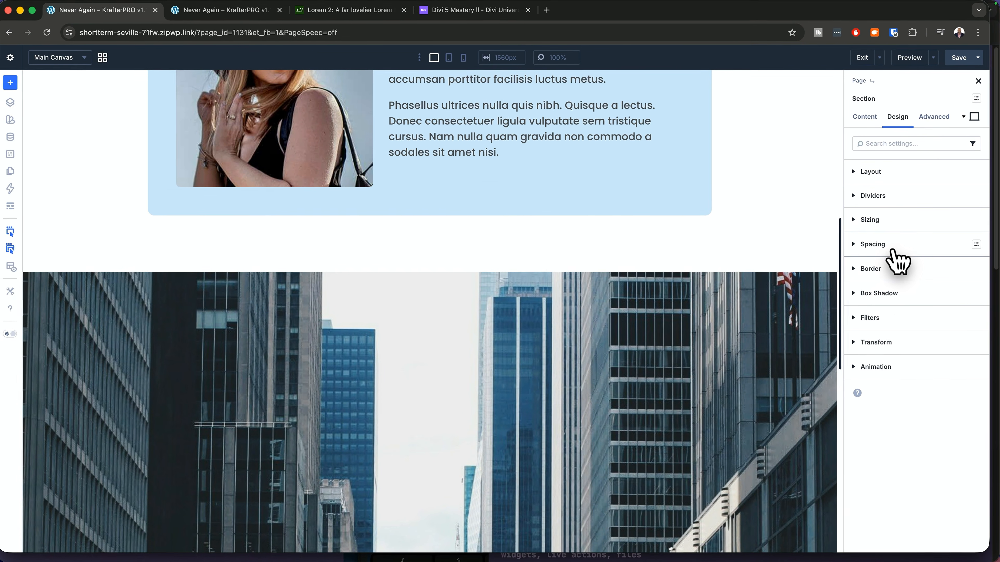
left_click(893, 248)
left_click(863, 354)
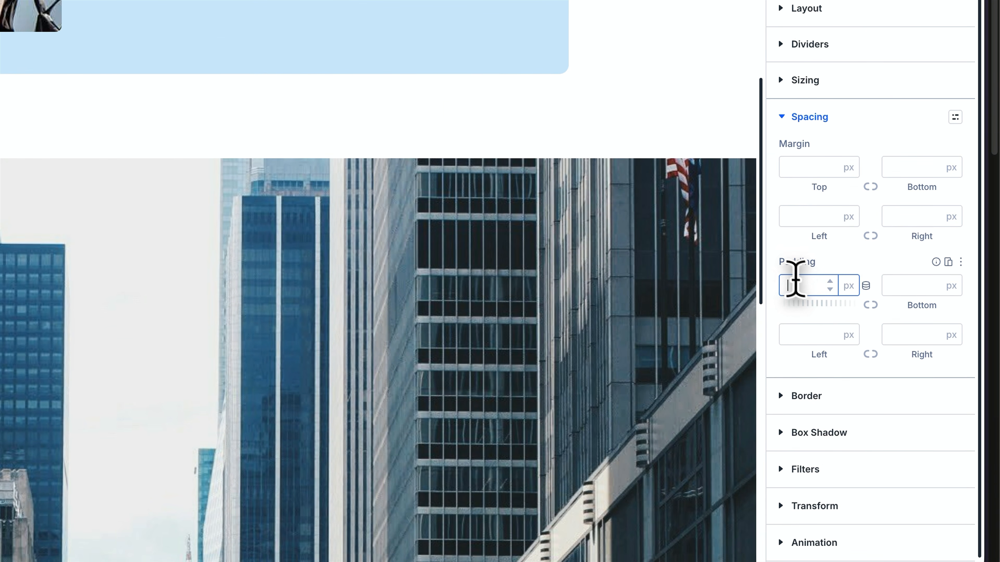
type("0-")
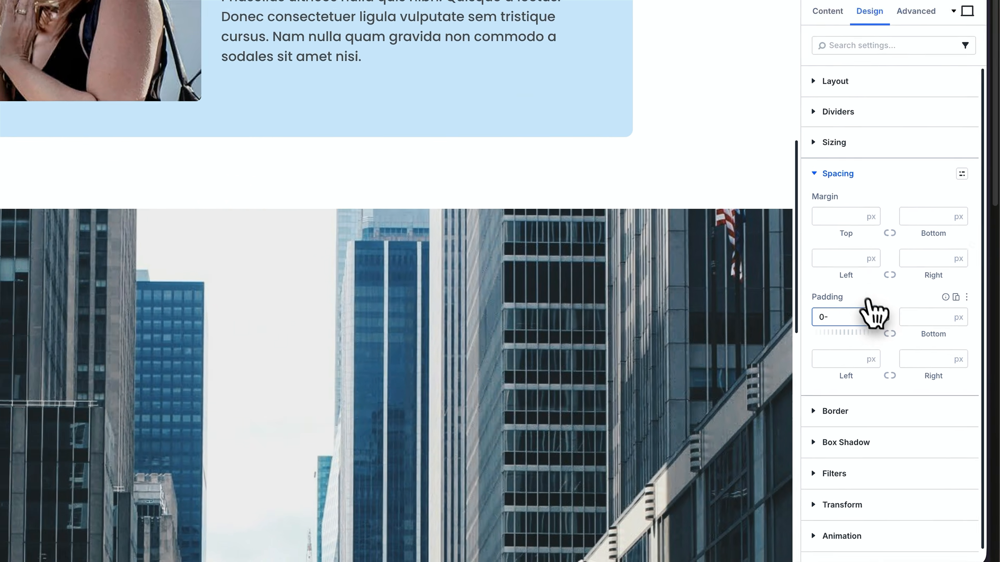
key("BackSpace")
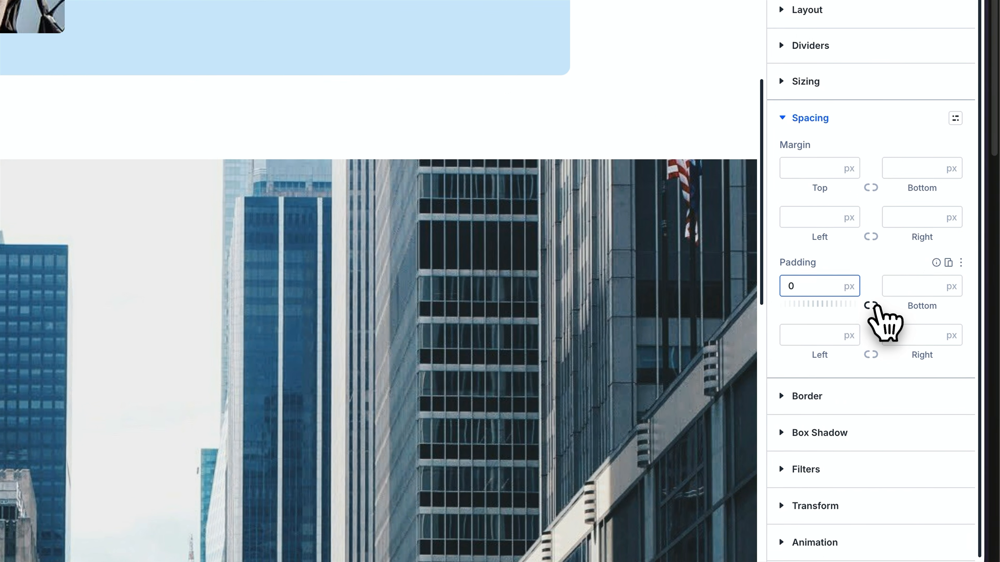
left_click(872, 306)
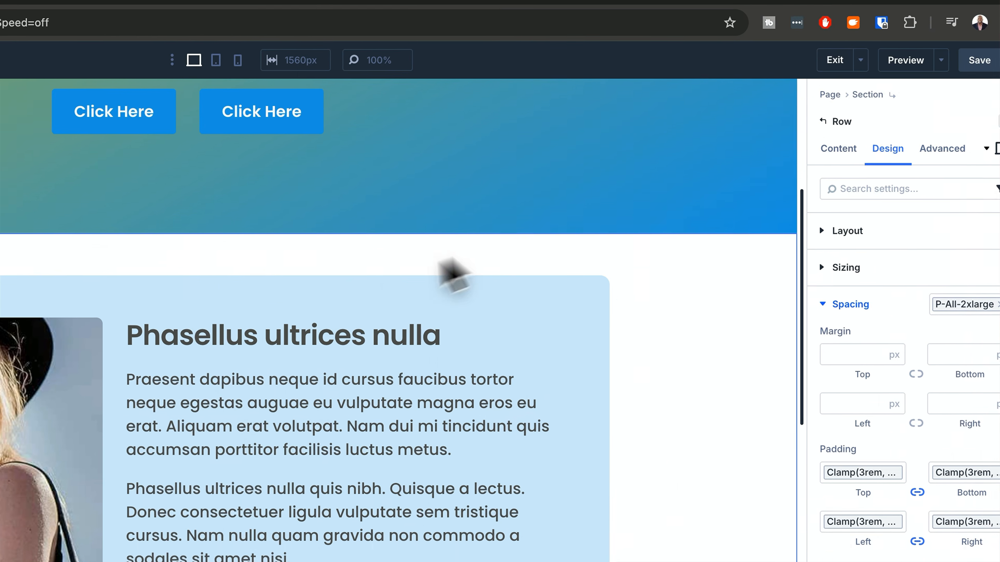
Set the blue card row's sticky position to Stick to Top in its scroll effects
scroll(781, 79, "down", 10)
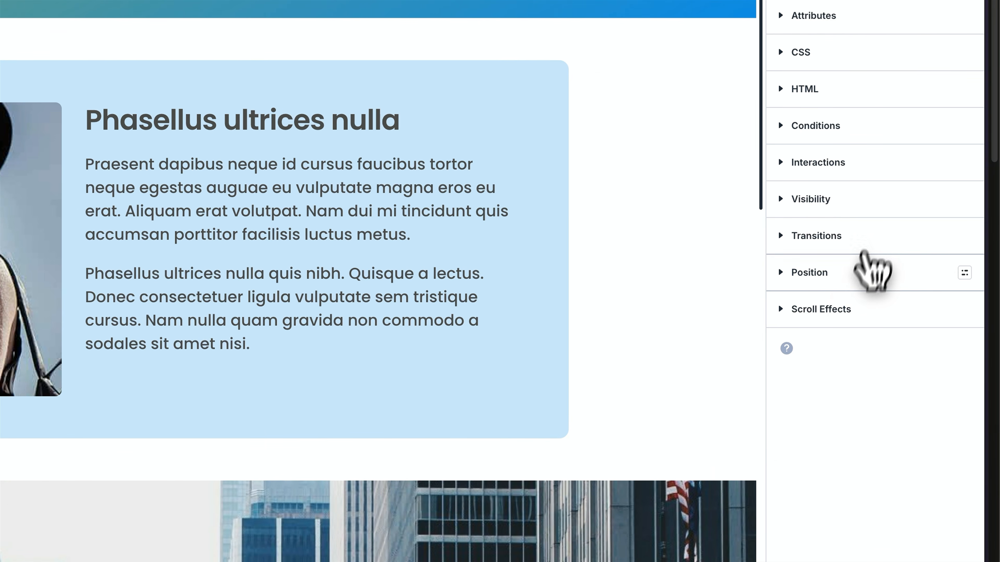
left_click(837, 308)
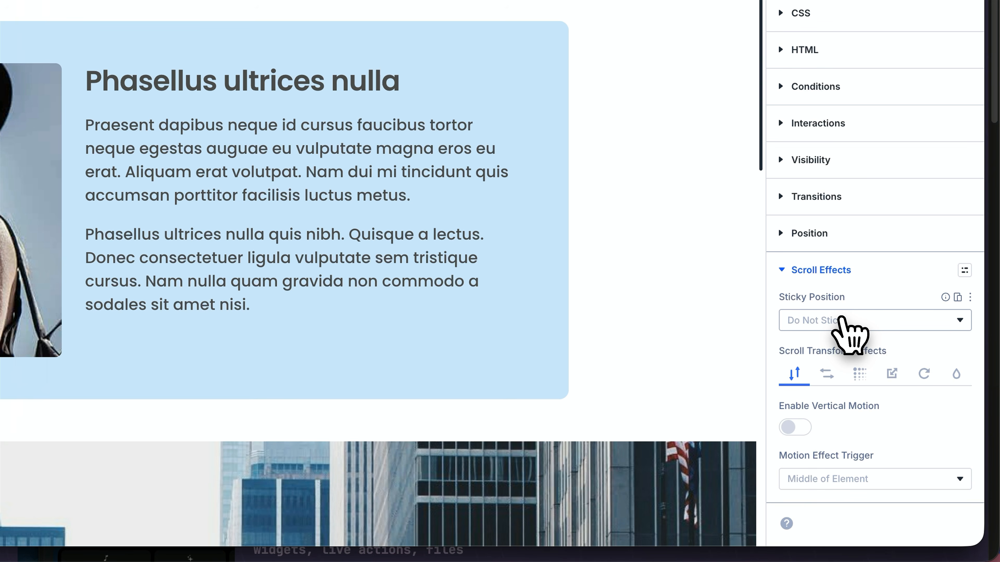
left_click(842, 323)
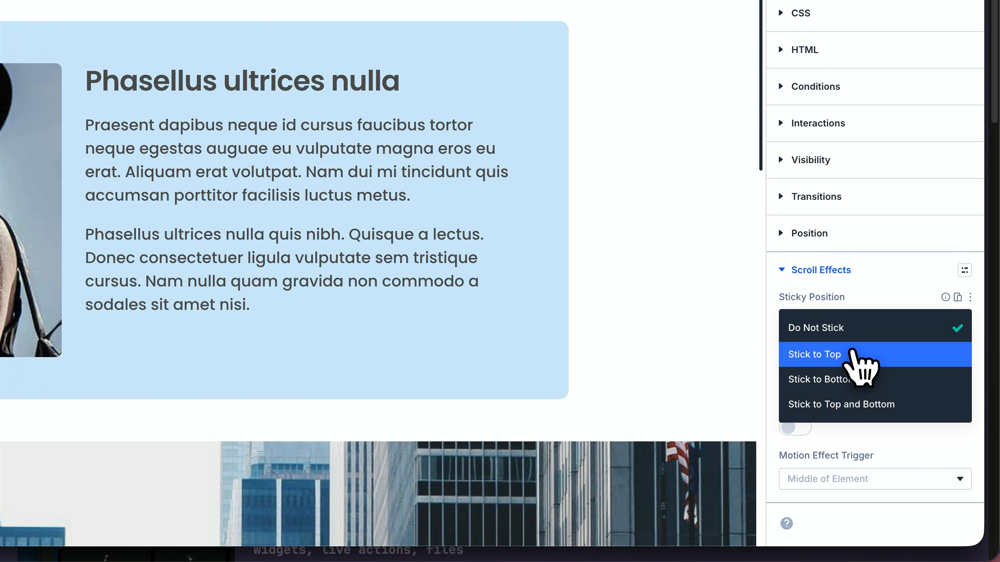
left_click(854, 354)
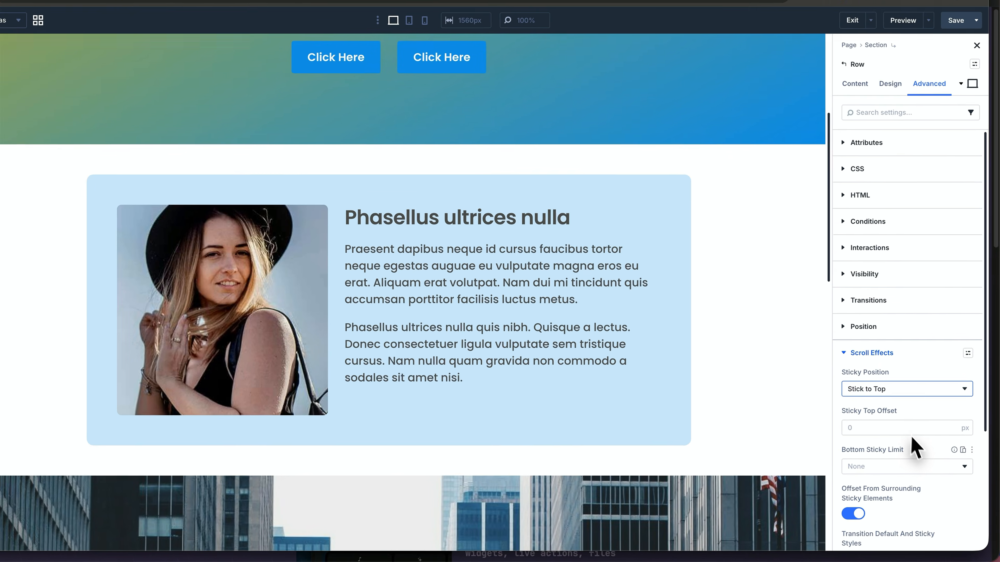
Turn off the card row's offset from surrounding sticky elements and set its sticky top offset to 100 px
scroll(923, 461, "down", 3)
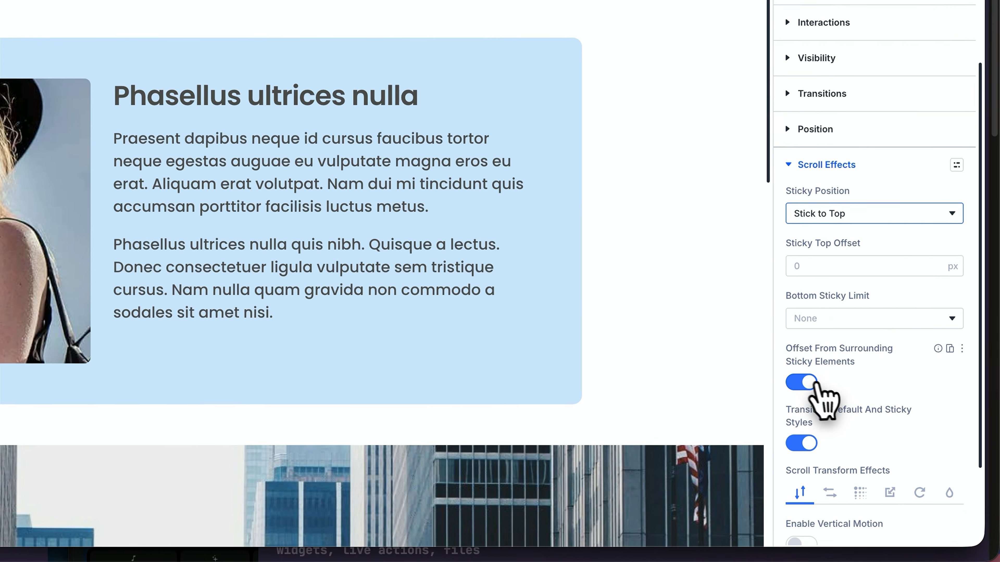
left_click(863, 438)
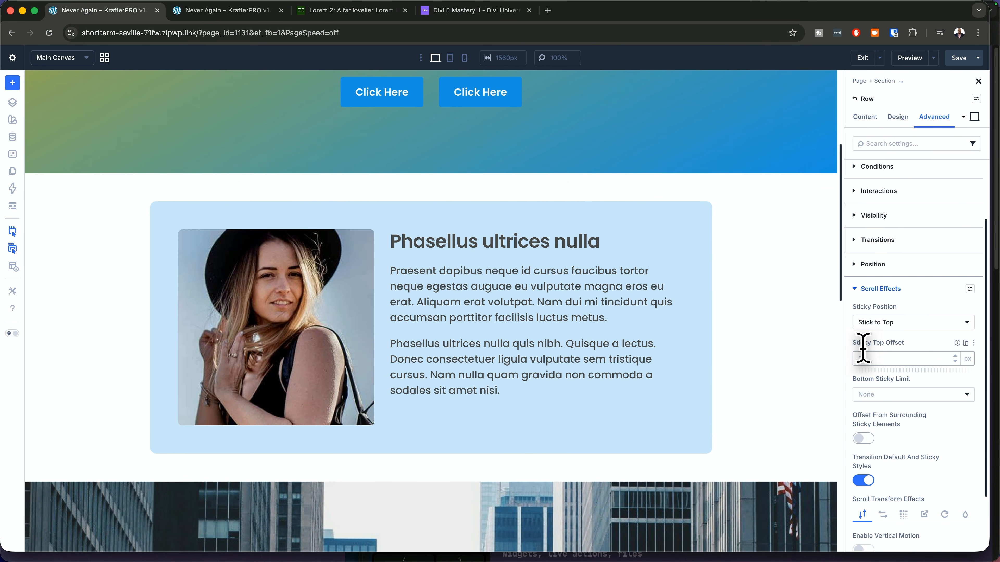
left_click(864, 356)
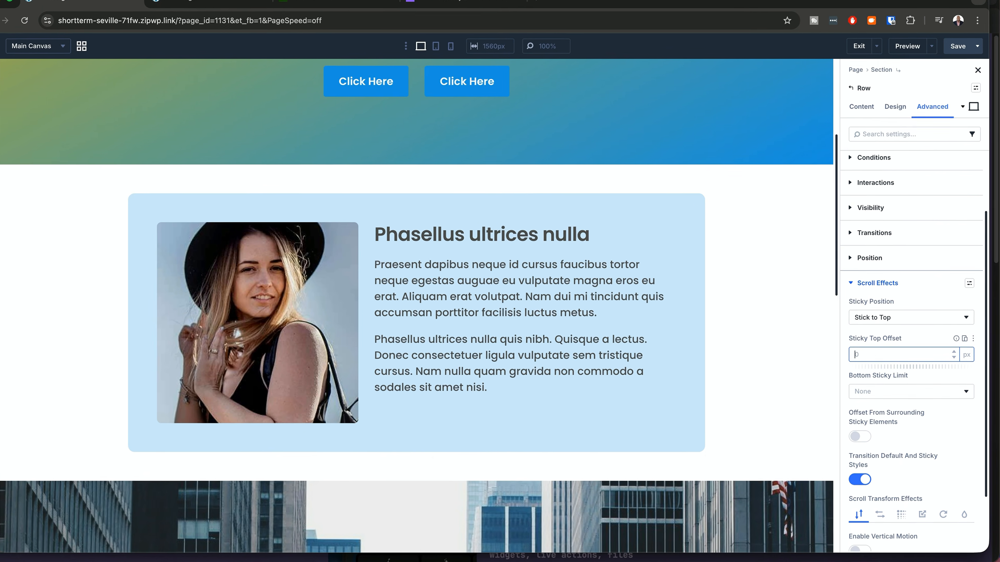
type("100")
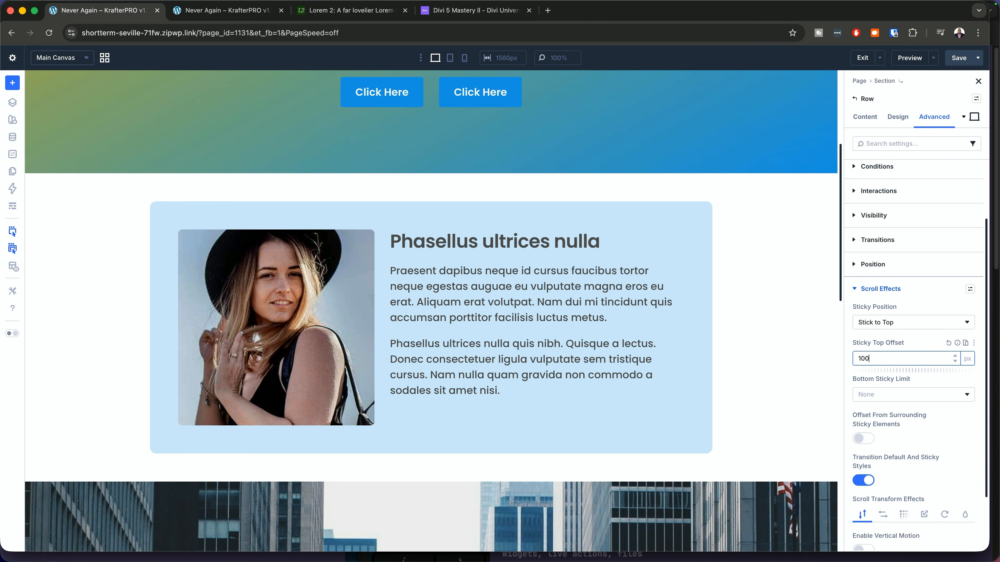
Examine how the sticky card row moves and layers against the full-width city image as the page scrolls
scroll(799, 393, "down", 3)
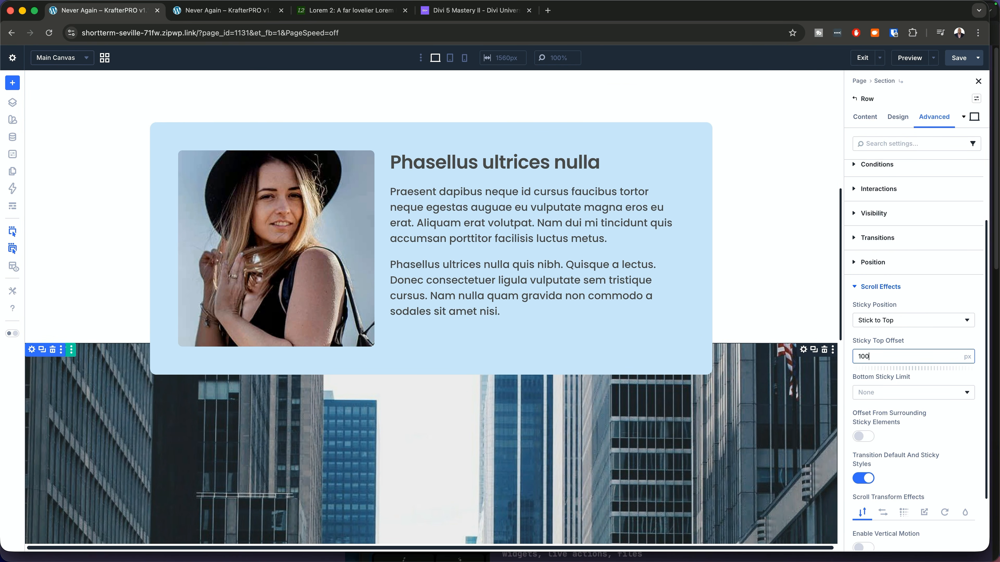
scroll(676, 118, "down", 5)
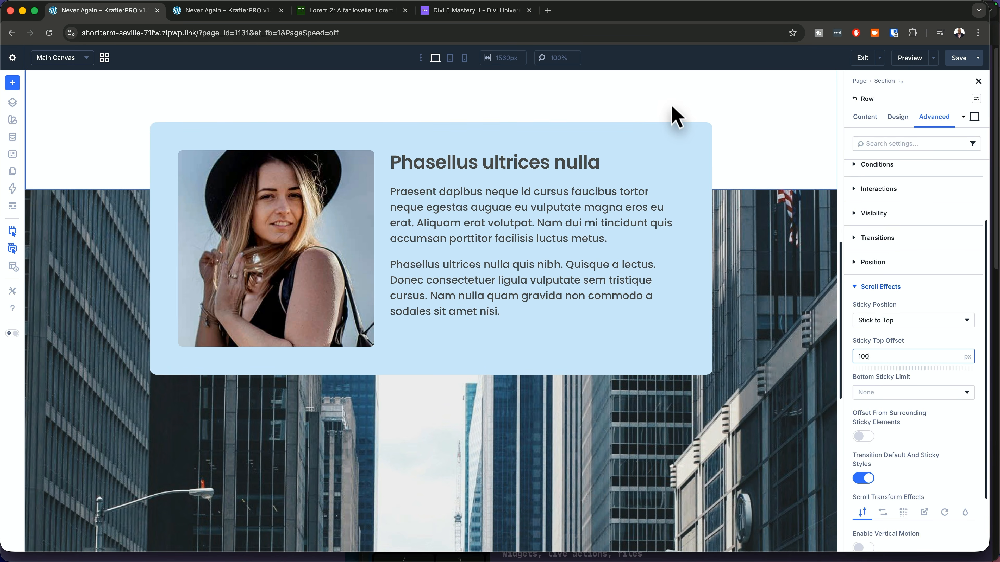
scroll(772, 341, "down", 5)
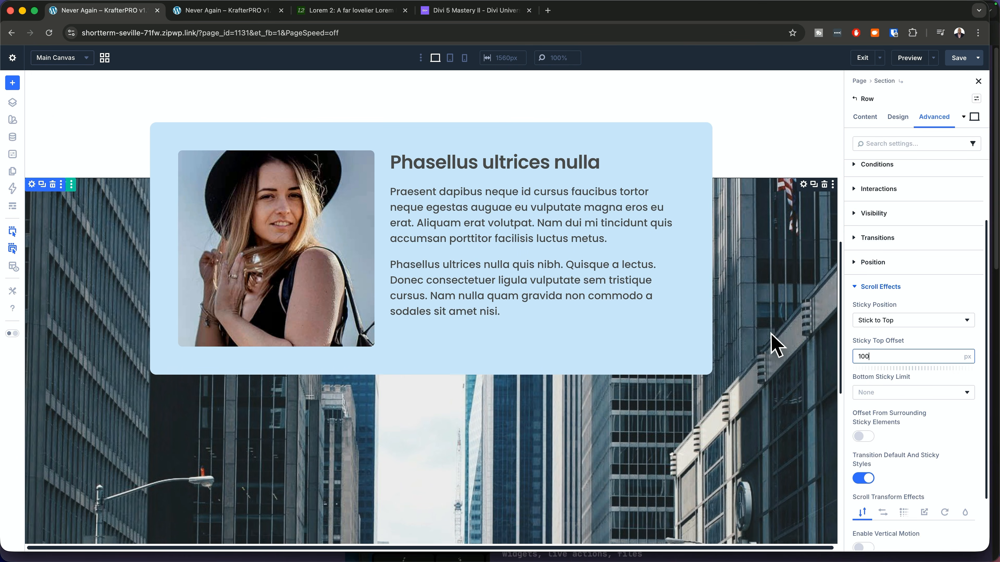
scroll(774, 343, "up", 12)
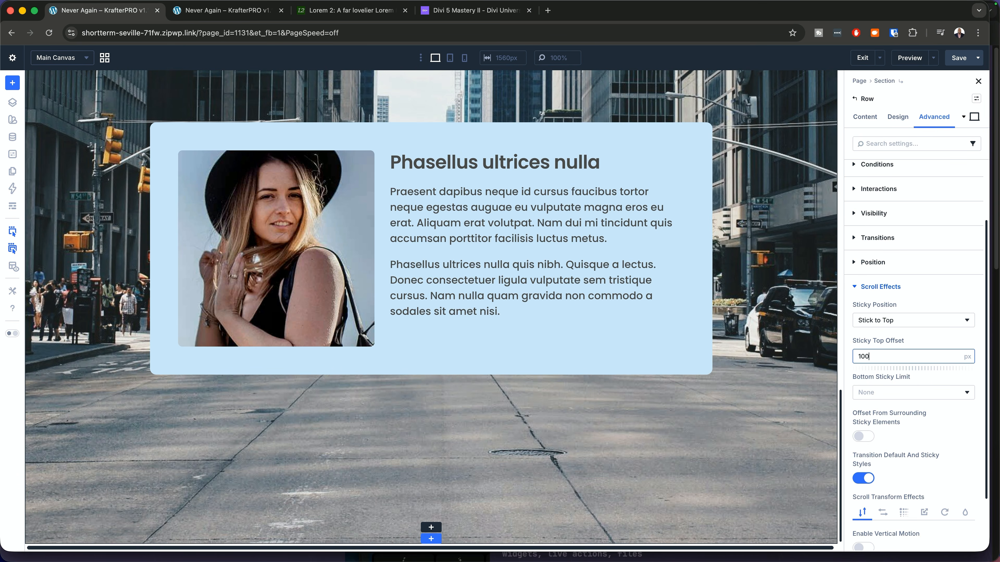
scroll(431, 311, "down", 6)
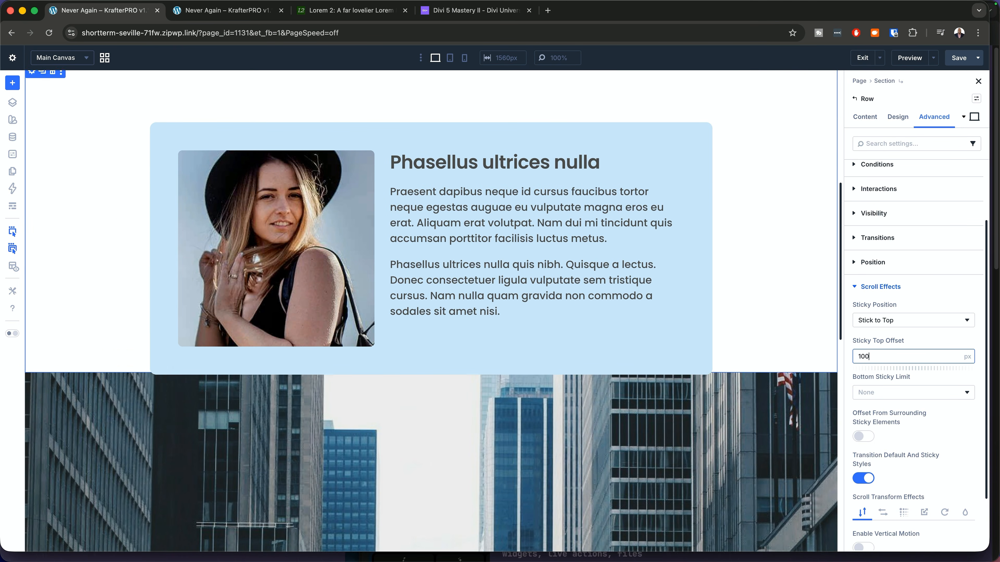
scroll(431, 311, "up", 2)
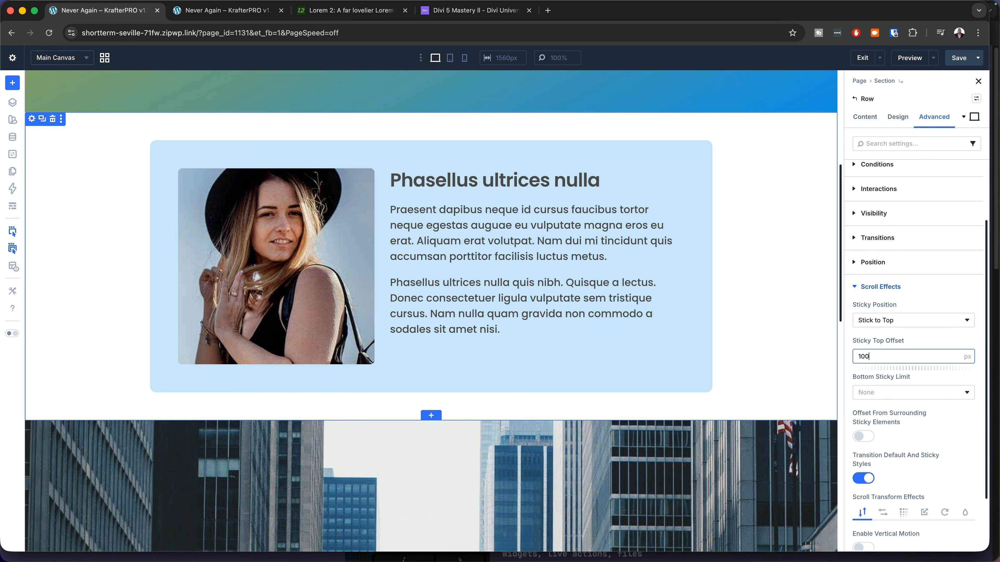
scroll(445, 437, "down", 2)
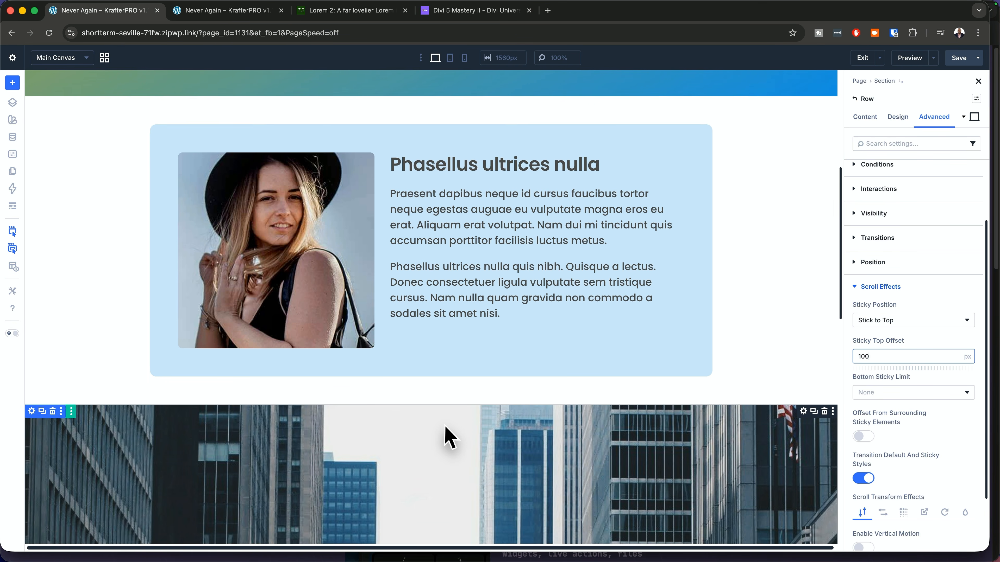
scroll(318, 461, "down", 2)
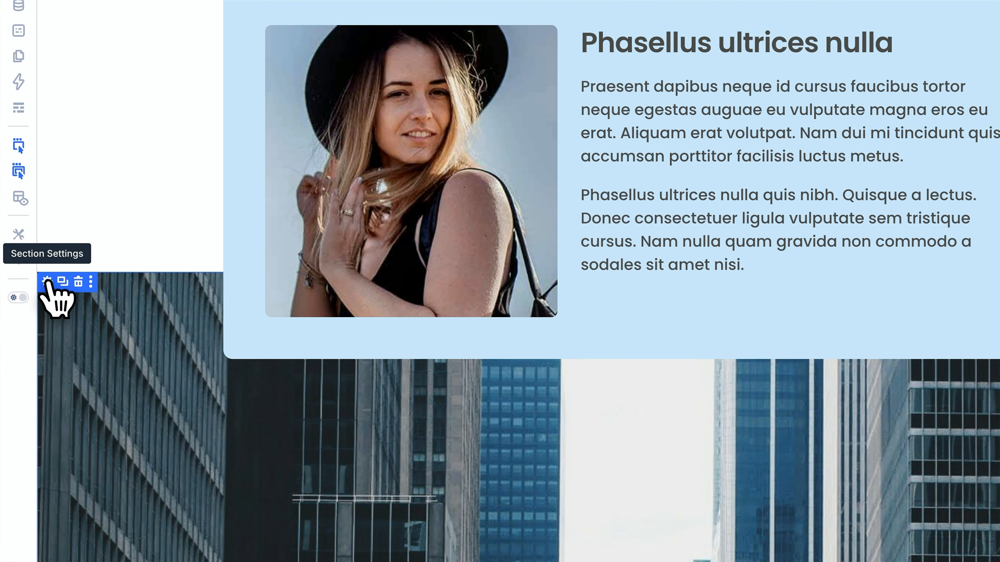
Open the Position settings of the city image section and save the page
left_click(32, 323)
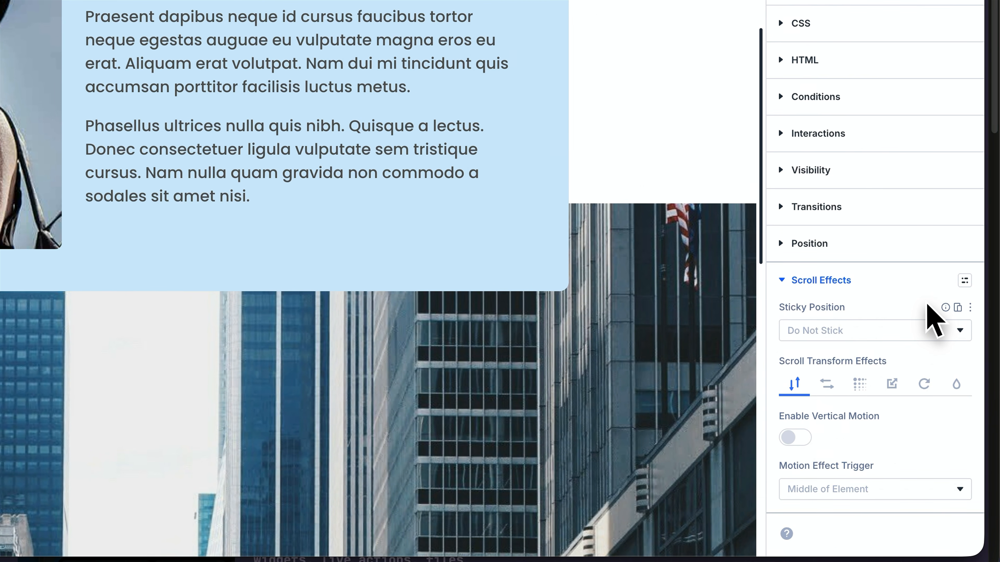
left_click(840, 280)
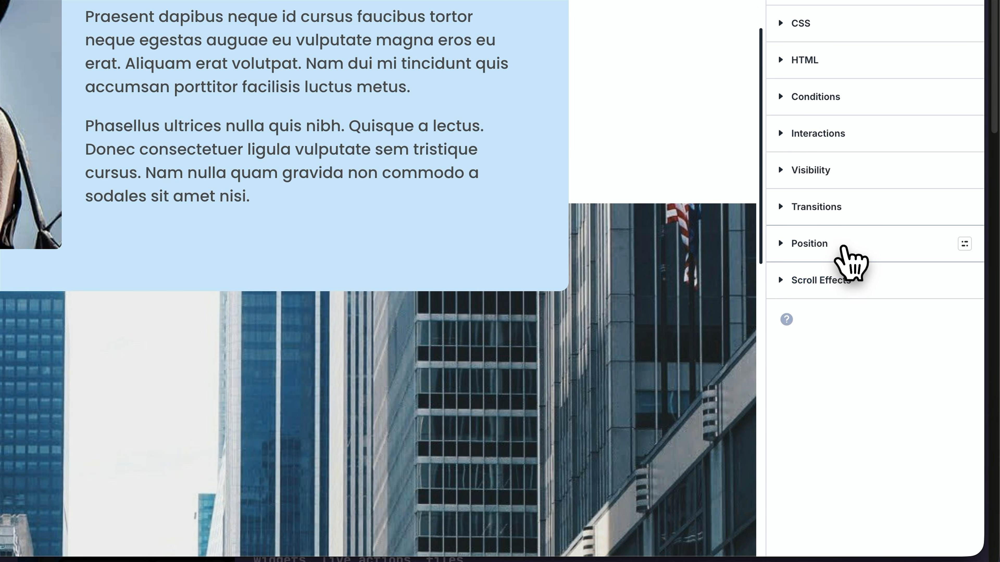
left_click(846, 245)
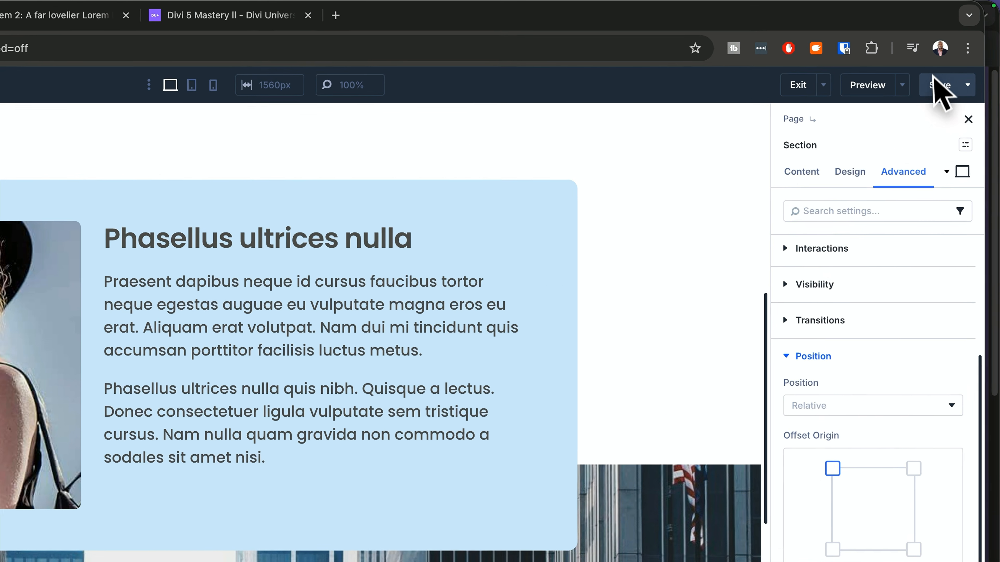
left_click(959, 57)
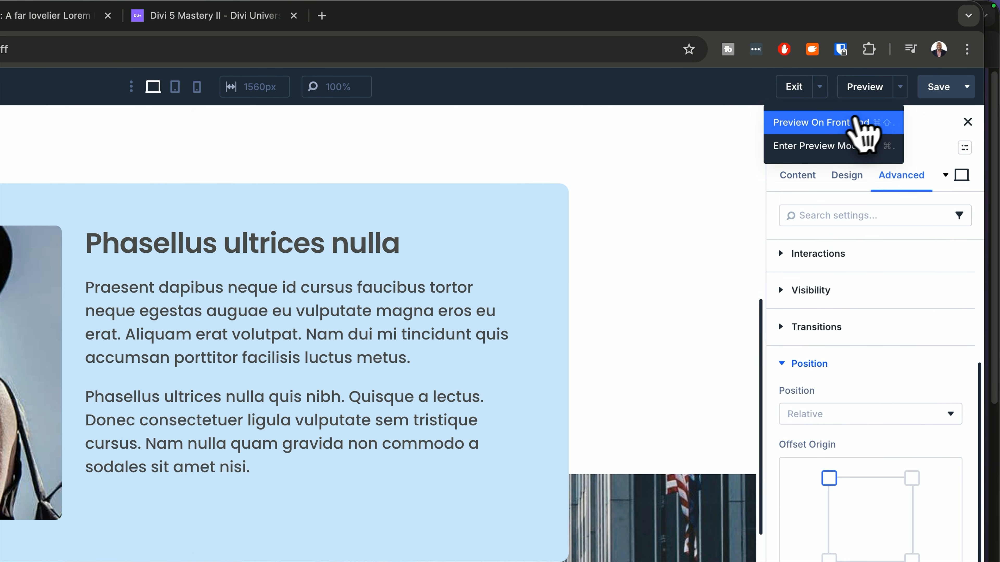
Open the front-end preview and examine how the sticky card row layers against the city image section
left_click(838, 125)
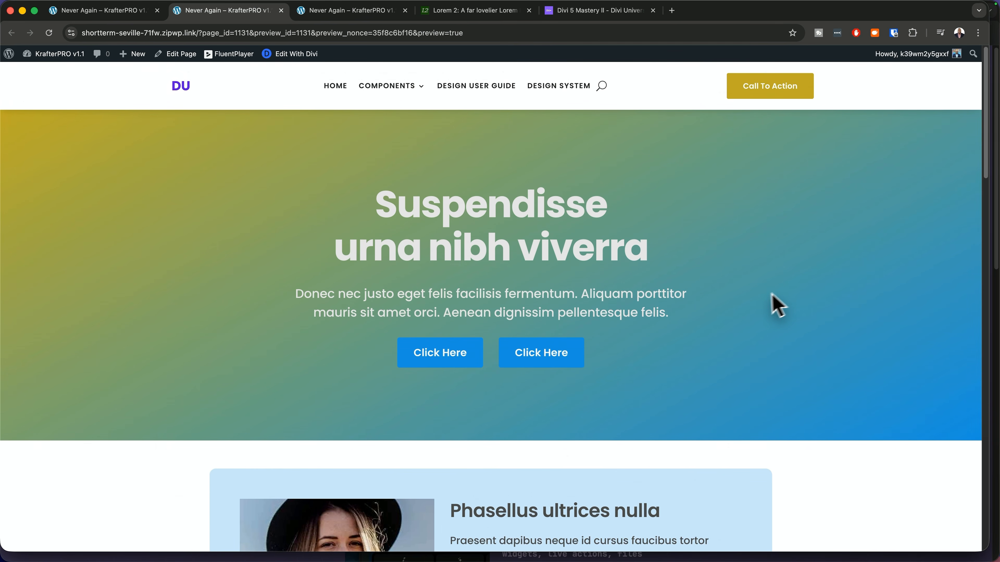
scroll(767, 302, "down", 6)
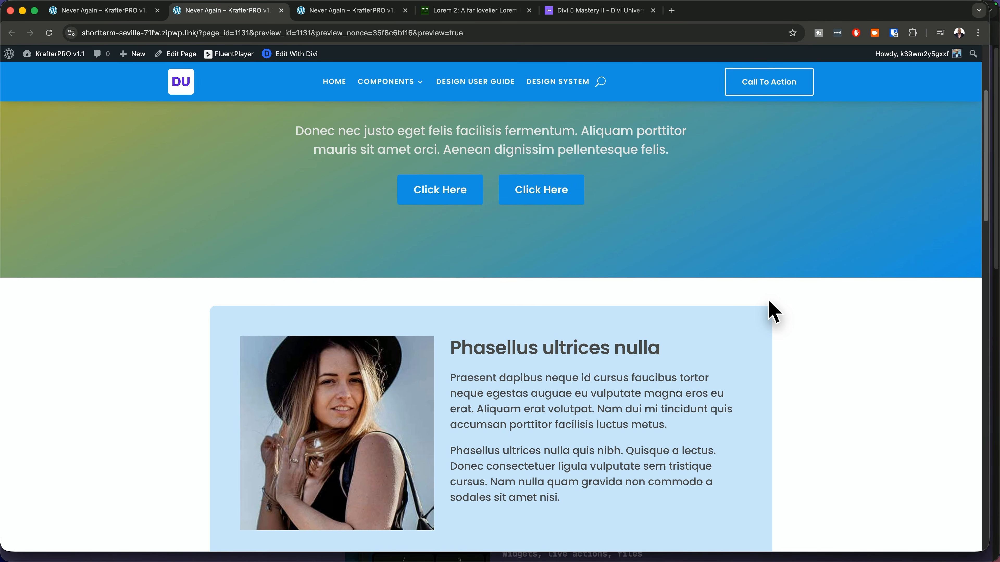
scroll(770, 311, "down", 3)
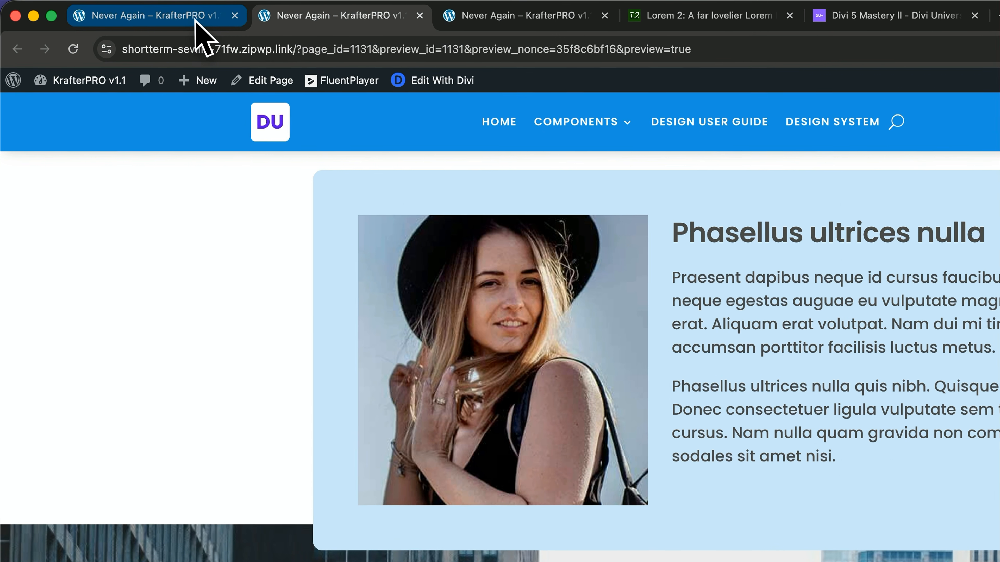
Back in the page builder, set the card row's z-index to 0 and check its layering against the city image section
left_click(110, 10)
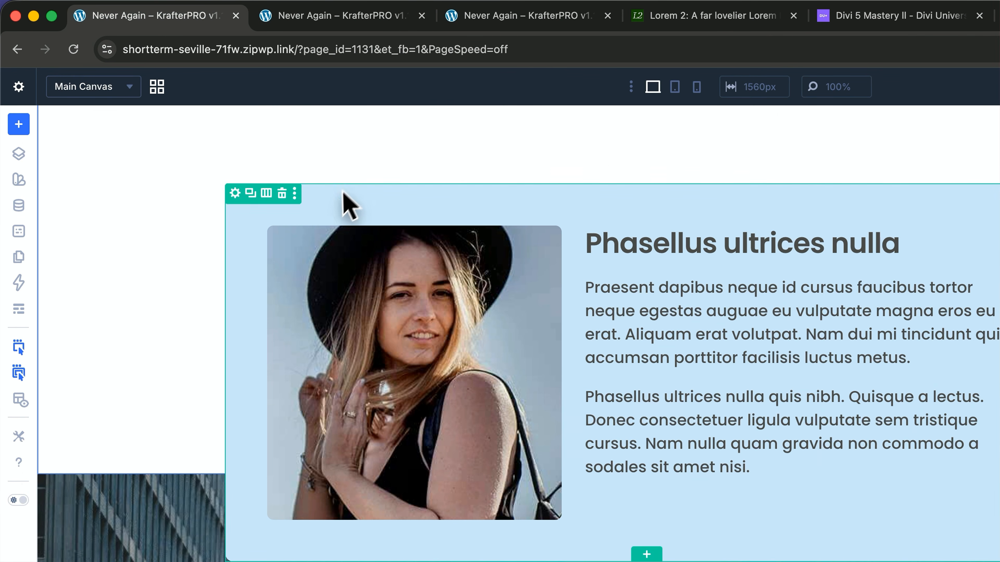
left_click(235, 193)
left_click(826, 453)
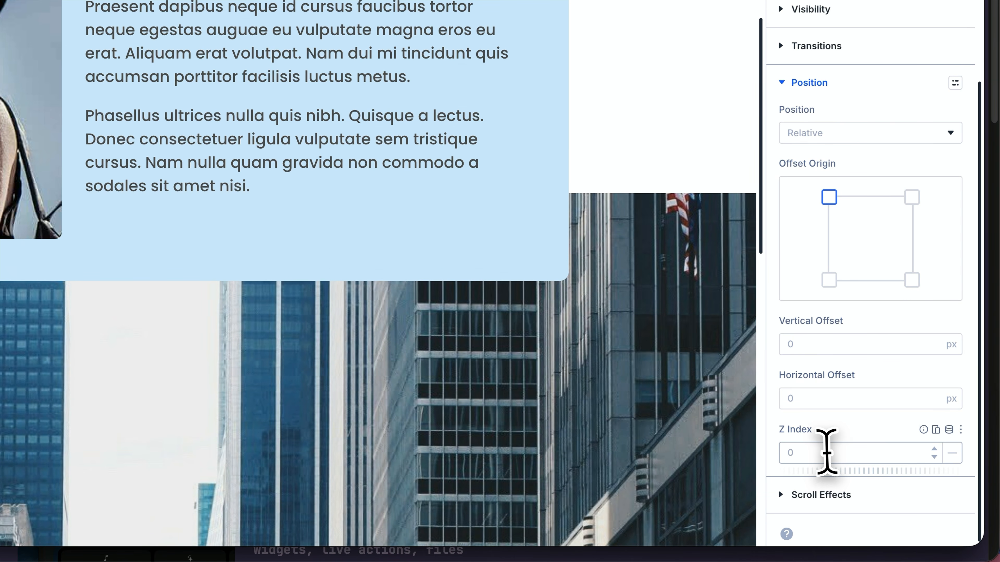
type("0")
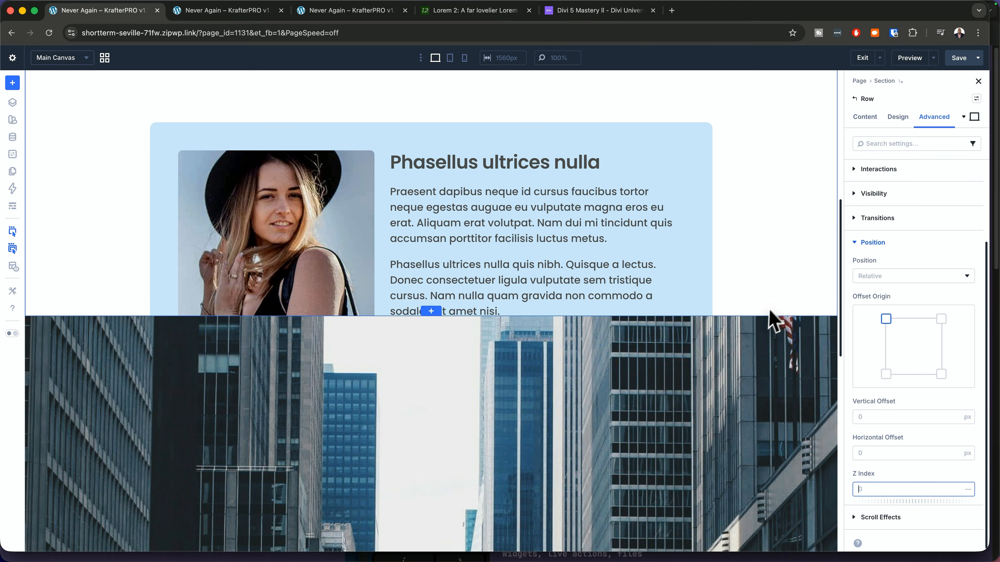
scroll(773, 304, "up", 4)
scroll(773, 304, "down", 1)
scroll(773, 304, "down", 2)
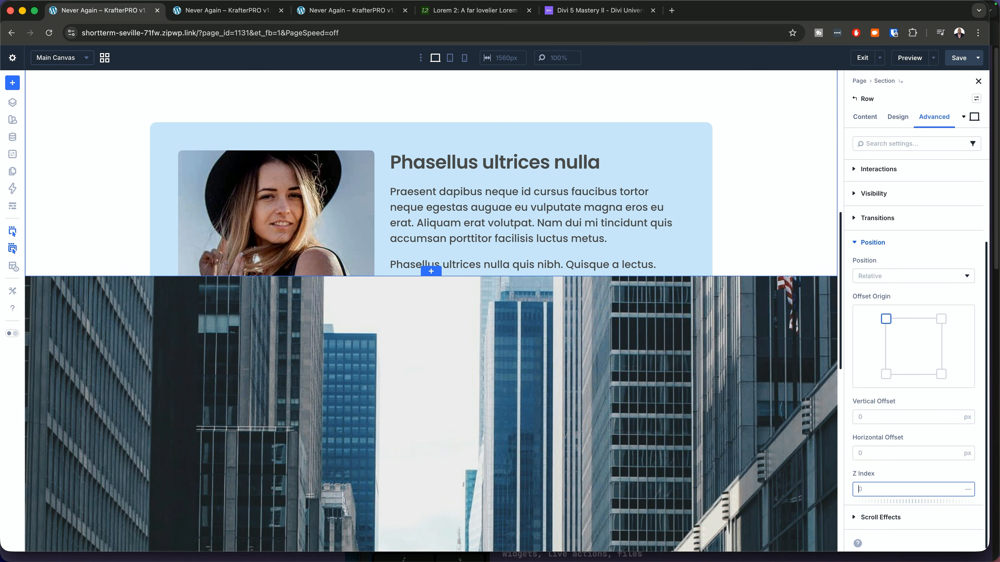
scroll(773, 303, "up", 2)
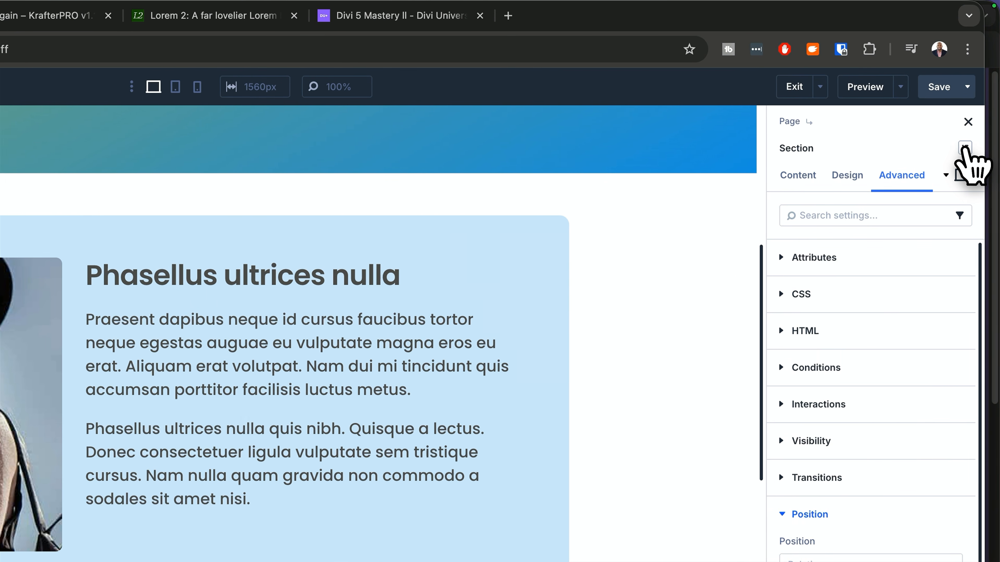
Apply the k-section large preset to the card section and duplicate its card row
left_click(964, 148)
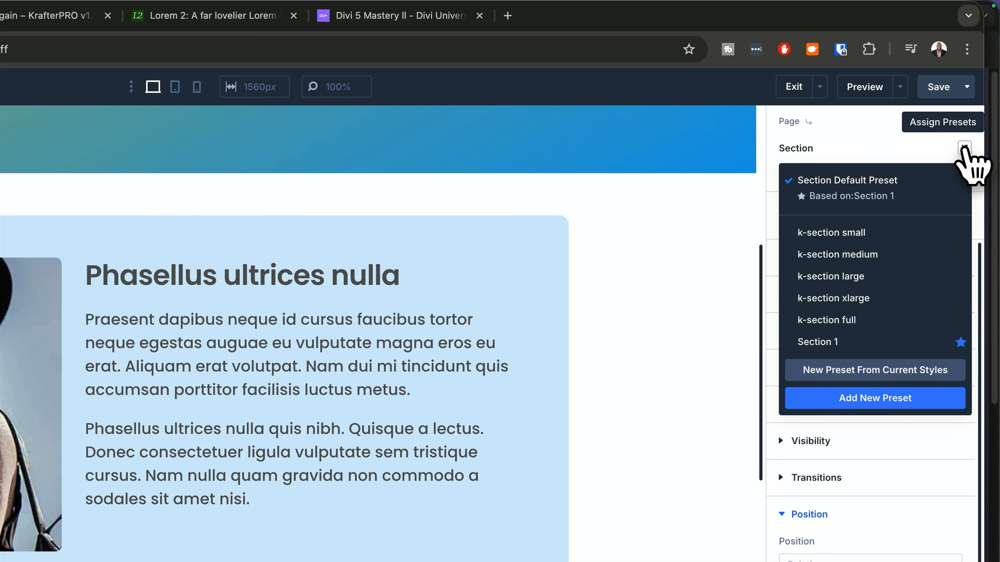
left_click(861, 276)
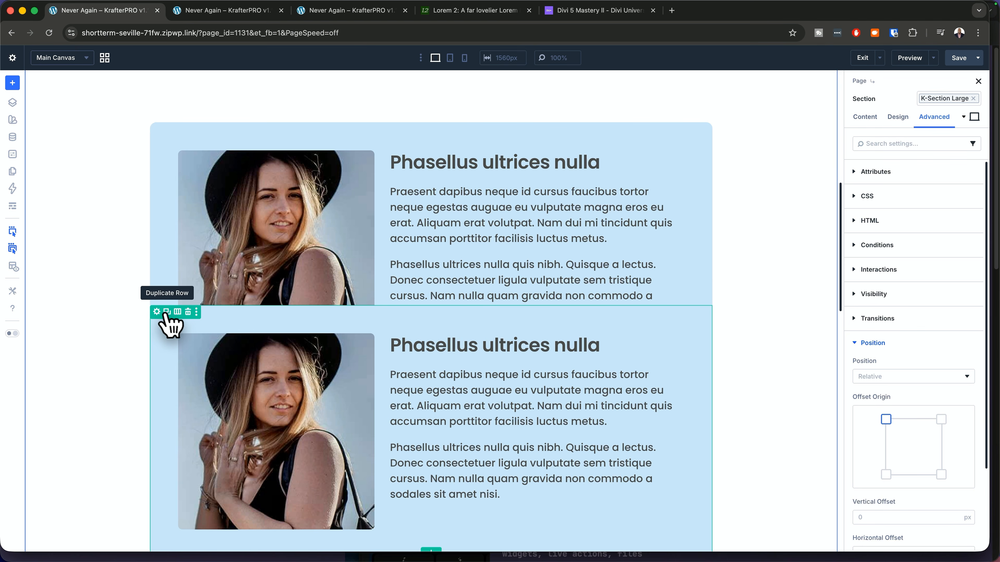
Set the duplicated card row's background color to the Pri 200 global color
left_click(157, 312)
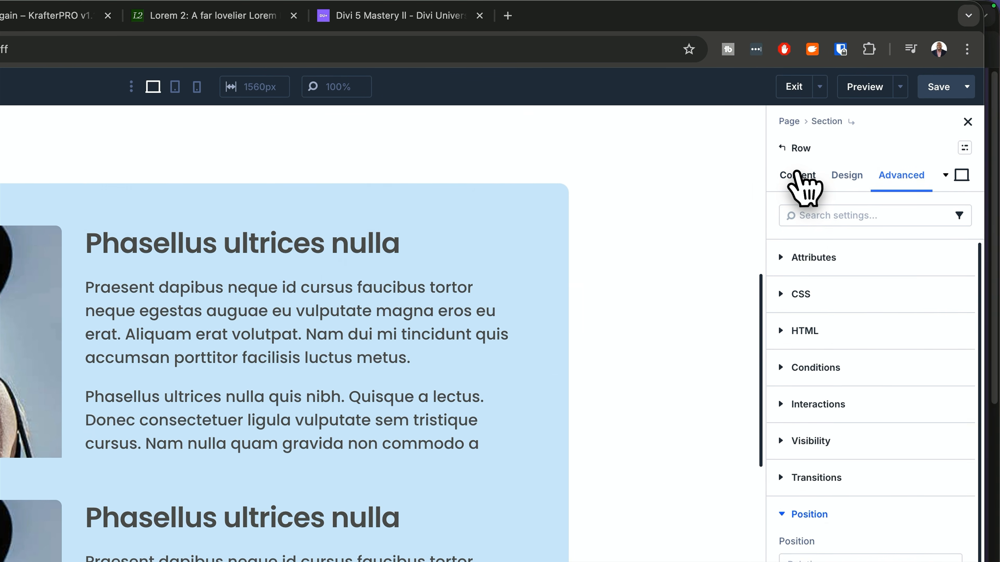
left_click(899, 135)
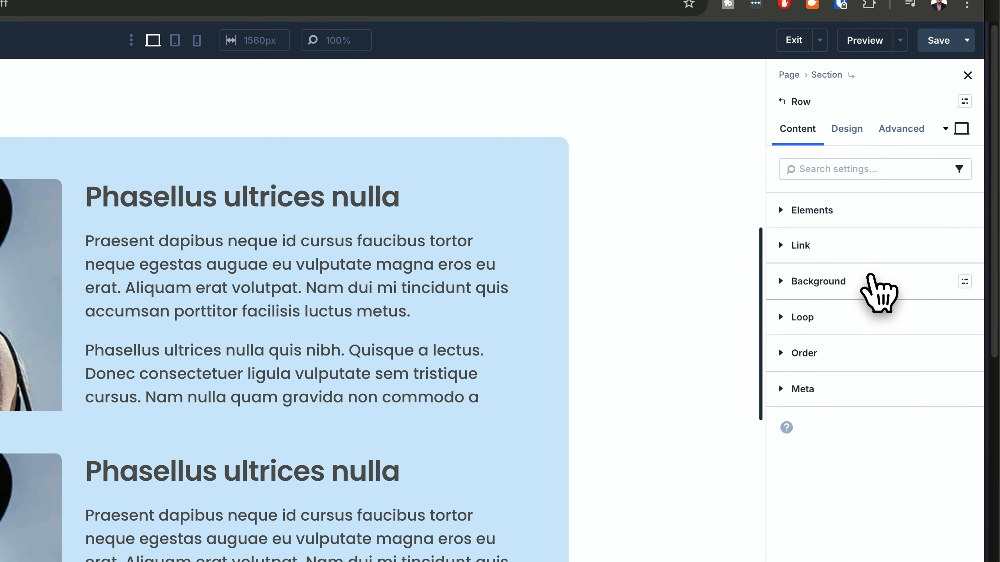
left_click(854, 281)
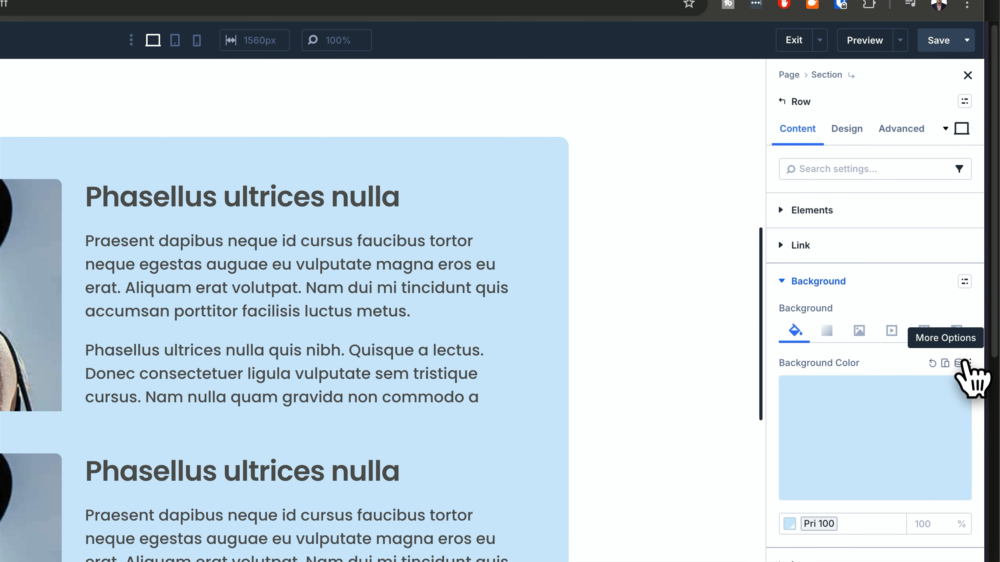
left_click(959, 363)
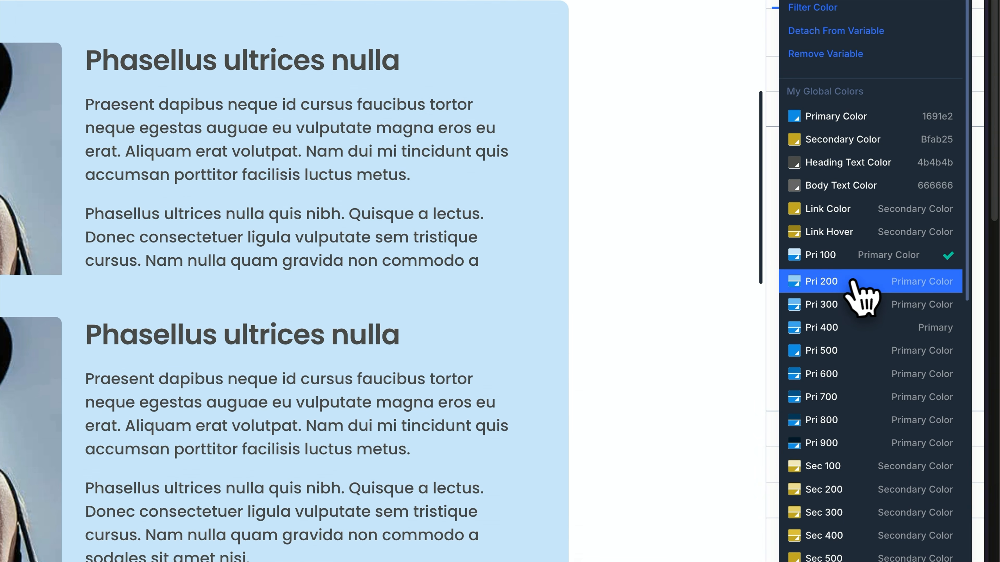
left_click(836, 281)
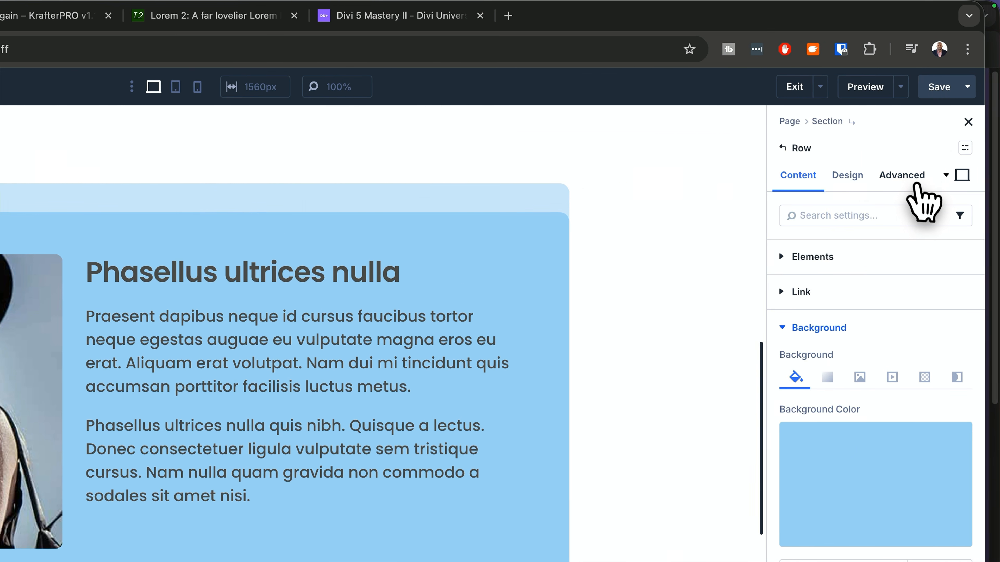
Set the second card row's sticky top offset to 120 px in its scroll effects
left_click(913, 178)
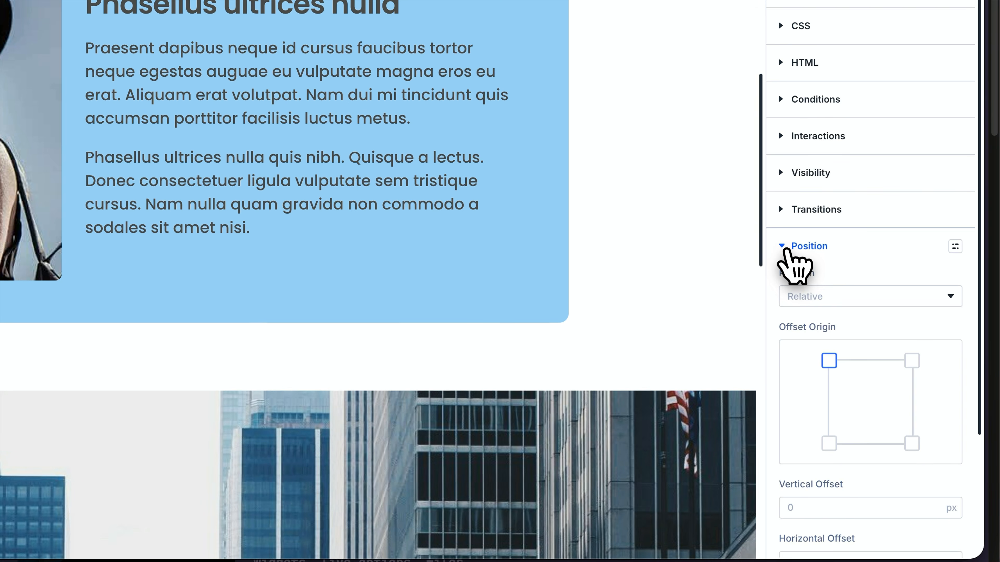
left_click(787, 252)
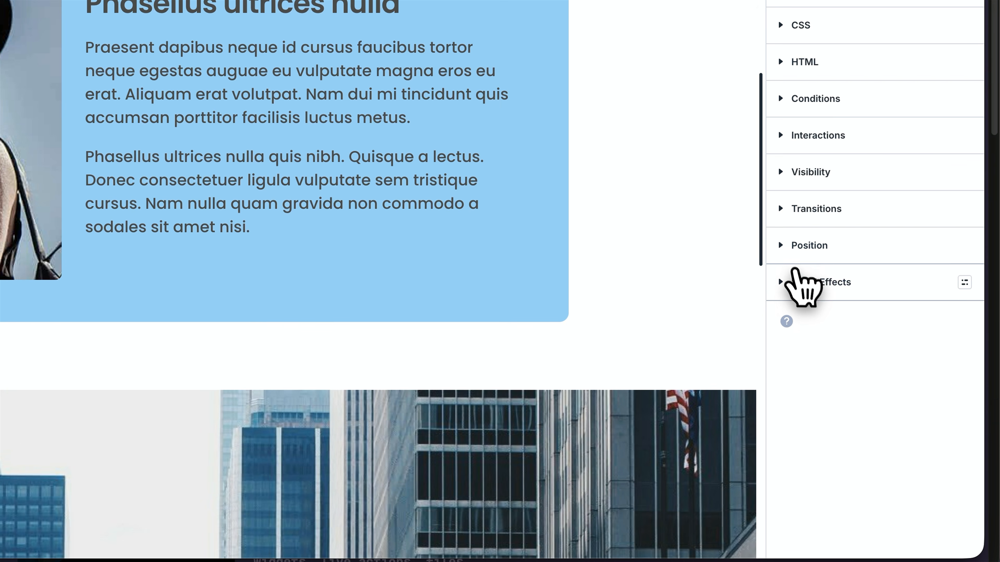
left_click(799, 282)
scroll(827, 271, "down", 4)
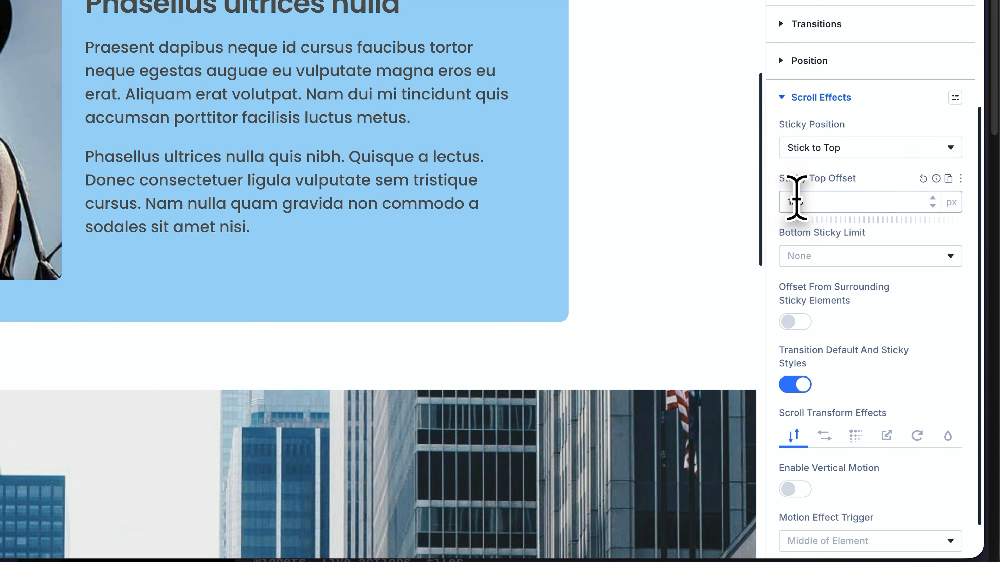
key("Left")
key("BackSpace")
type("2")
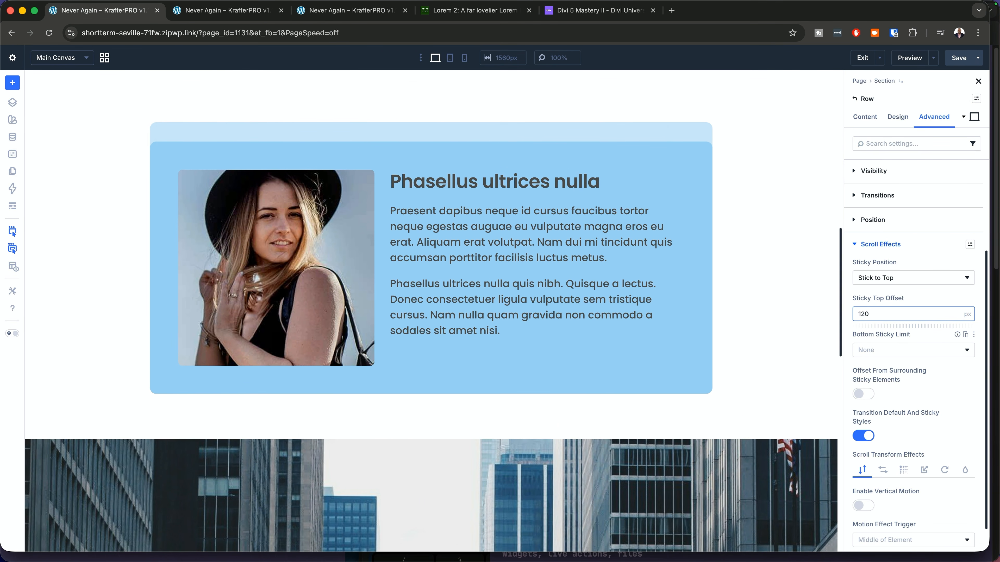
Check how the two cards stack on scroll, and raise the second card row's sticky top offset to 140 px
scroll(779, 300, "up", 3)
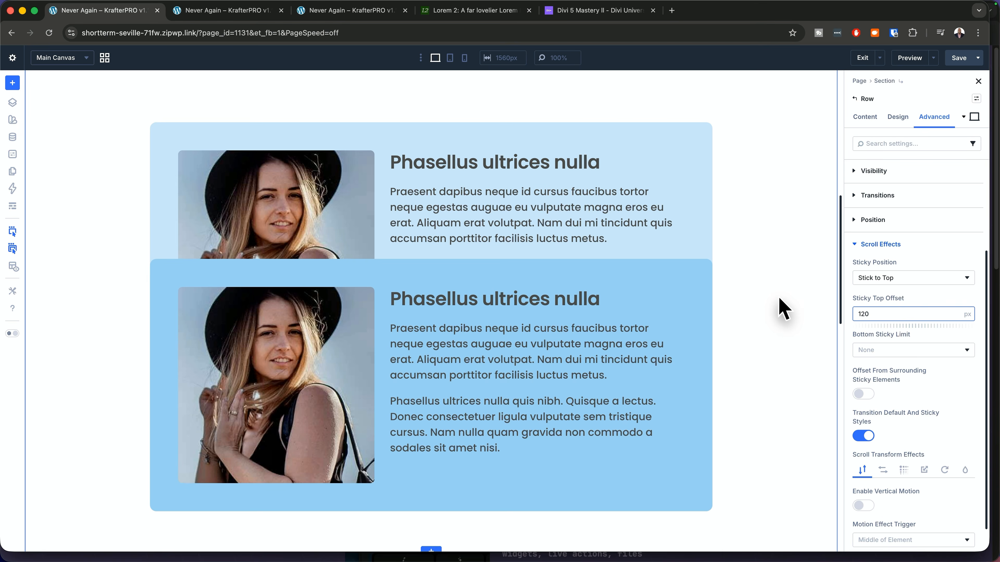
scroll(783, 309, "down", 6)
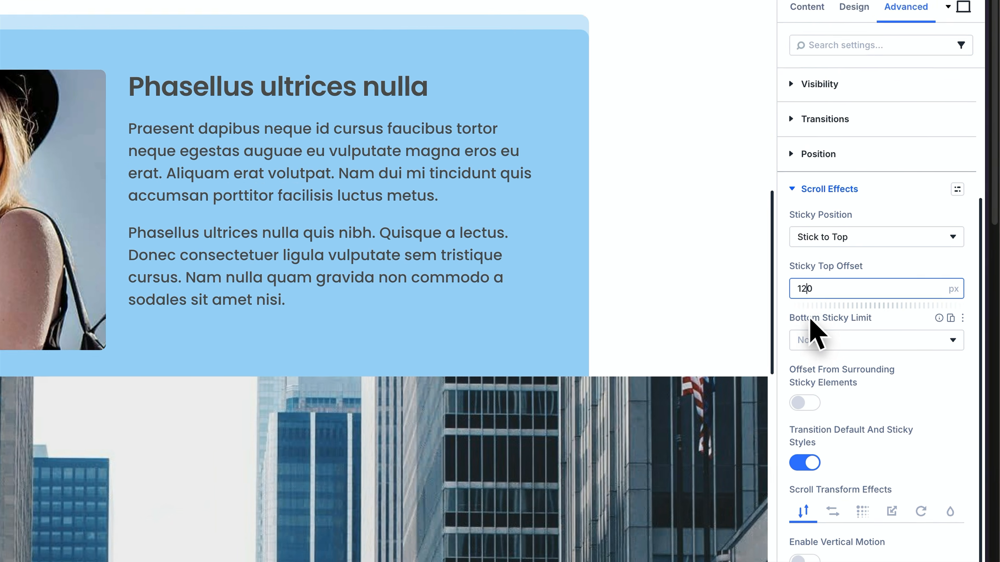
key("BackSpace")
type("4")
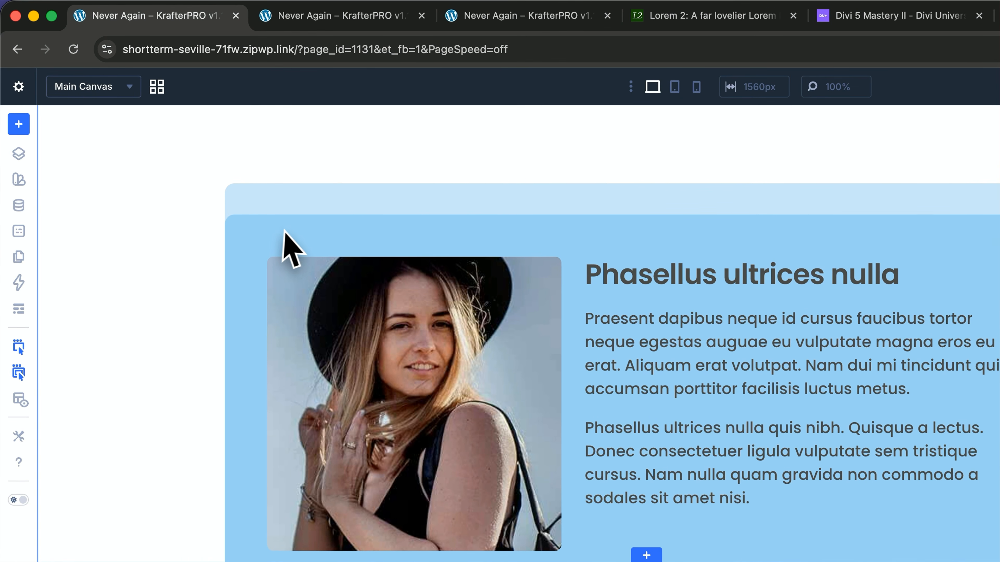
Duplicate the second card row and set the copy's sticky top offset to 180 px
scroll(718, 444, "up", 2)
mouse_move(235, 253)
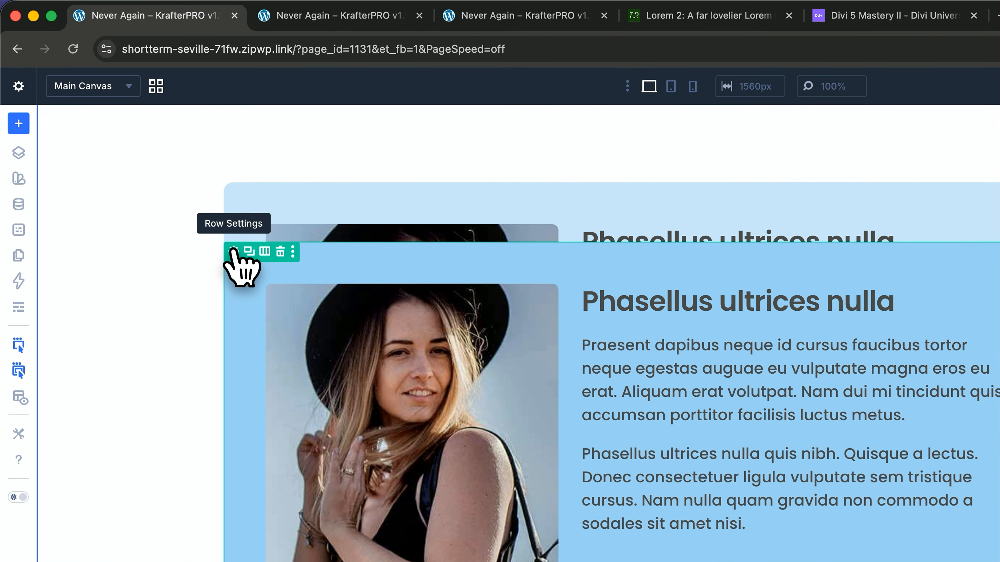
left_click(249, 252)
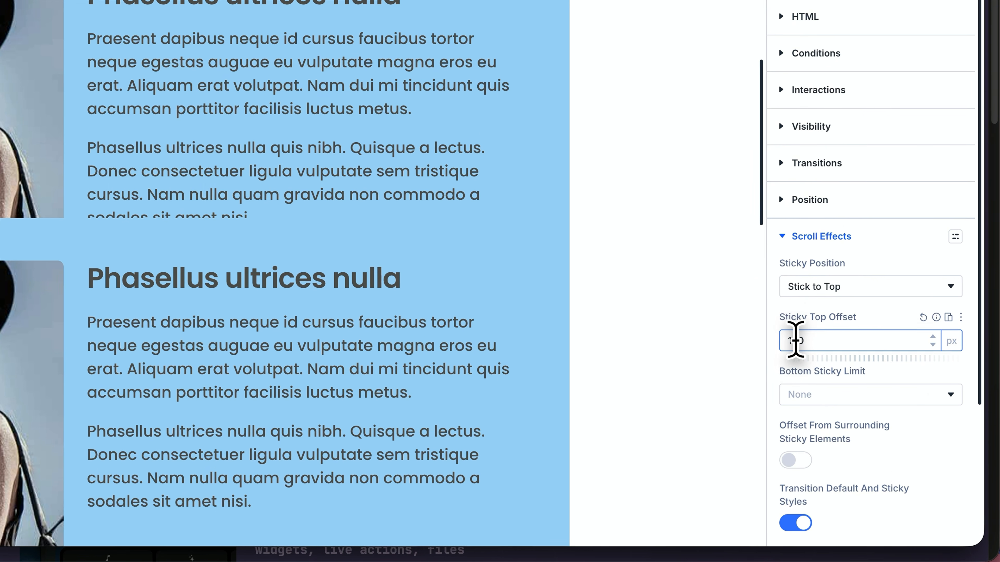
left_click(860, 437)
key("BackSpace")
type("800")
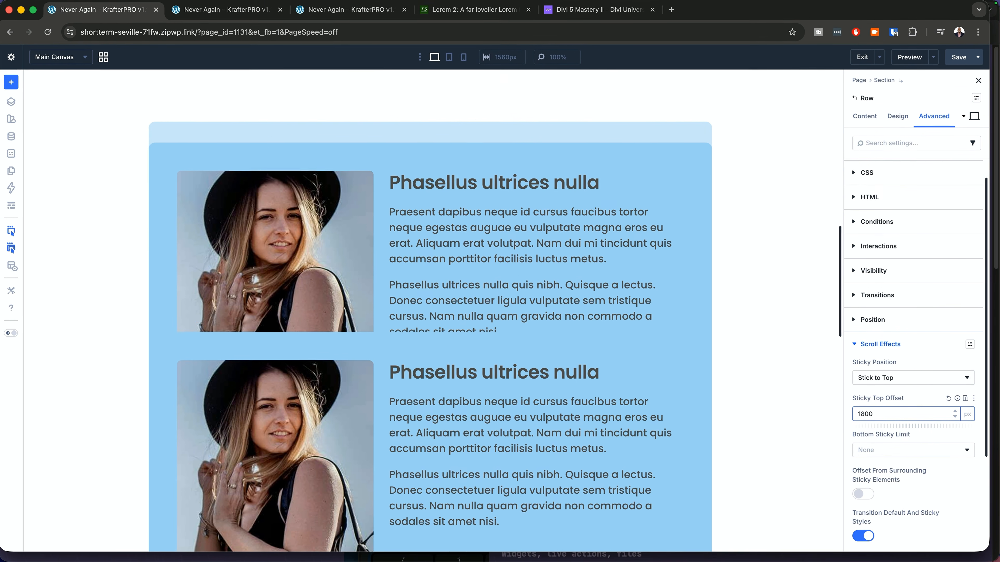
key("BackSpace")
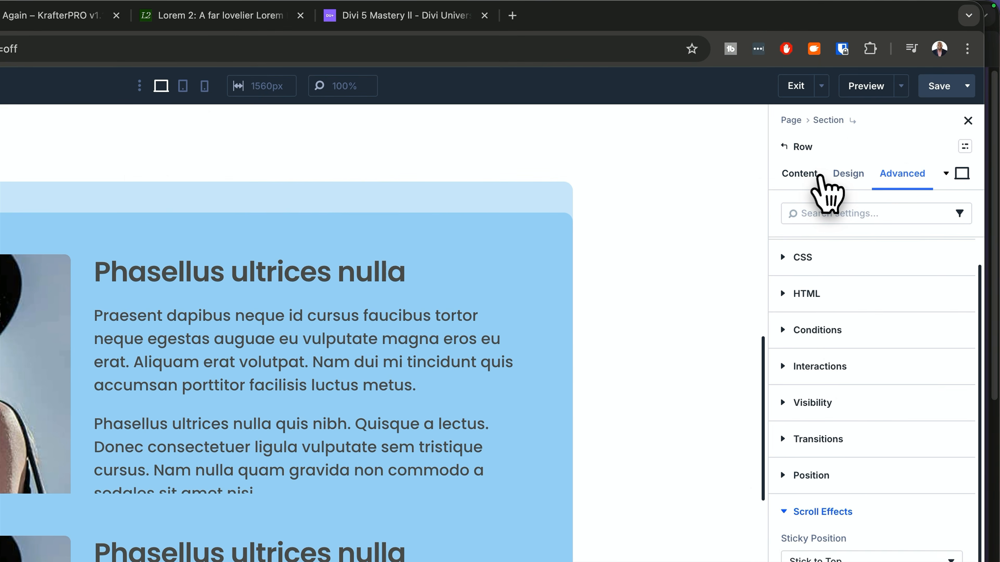
Set the third card row's background color to the Pri 300 global color
left_click(864, 116)
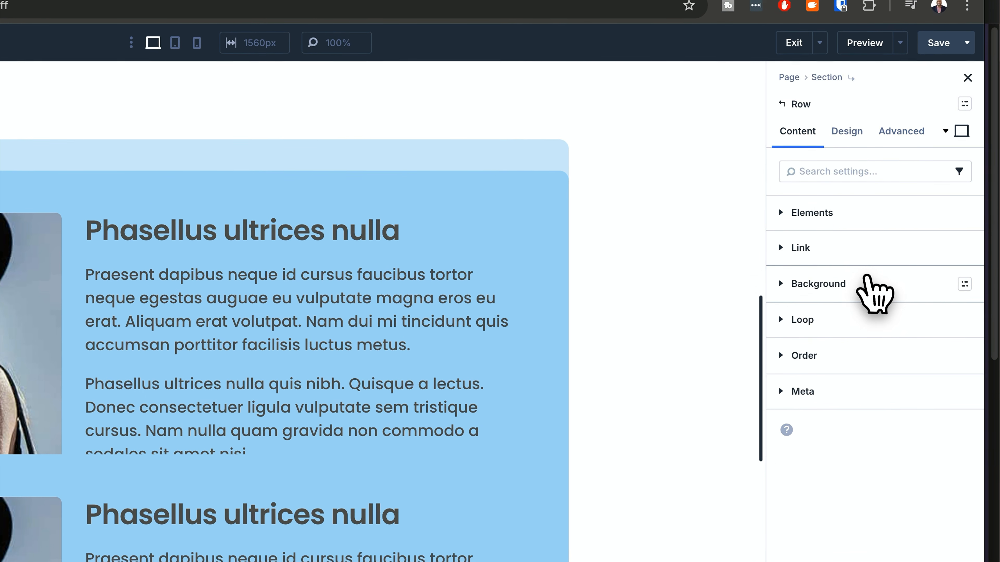
left_click(965, 284)
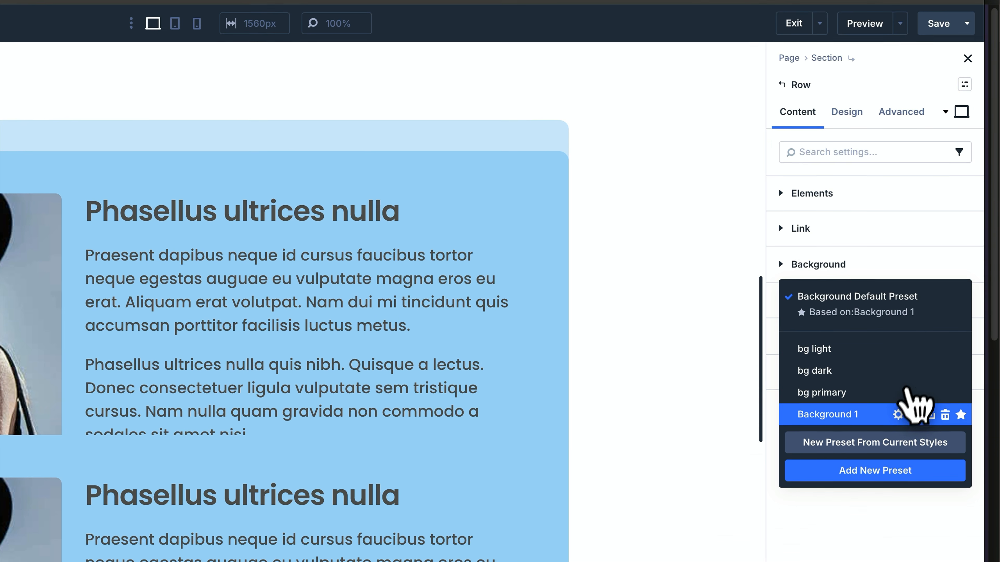
left_click(947, 264)
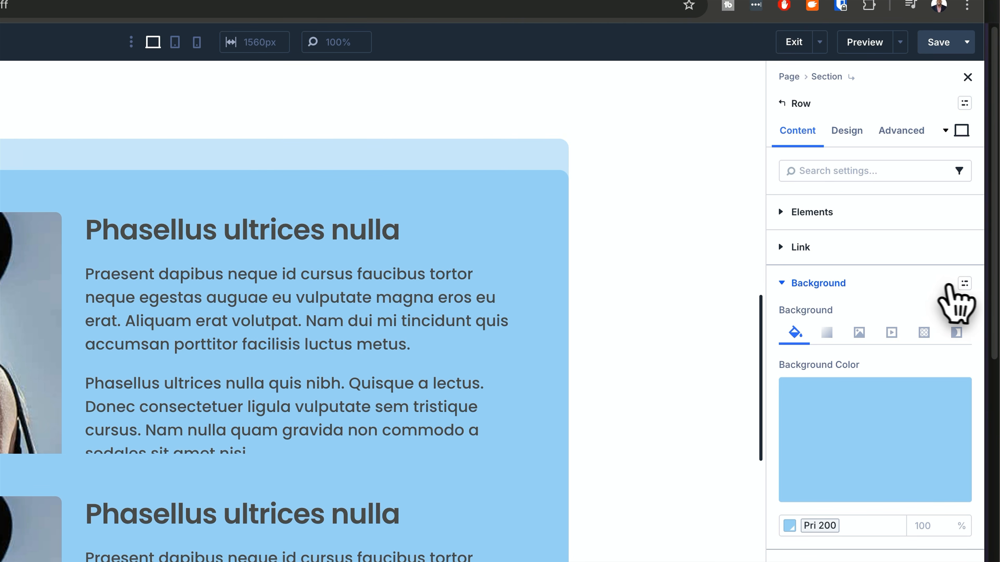
left_click(820, 526)
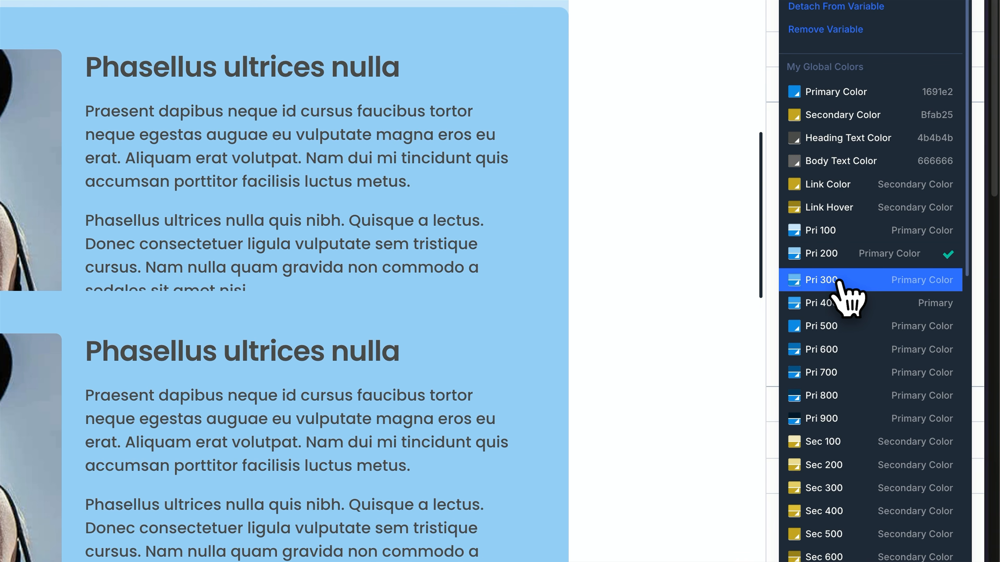
left_click(850, 297)
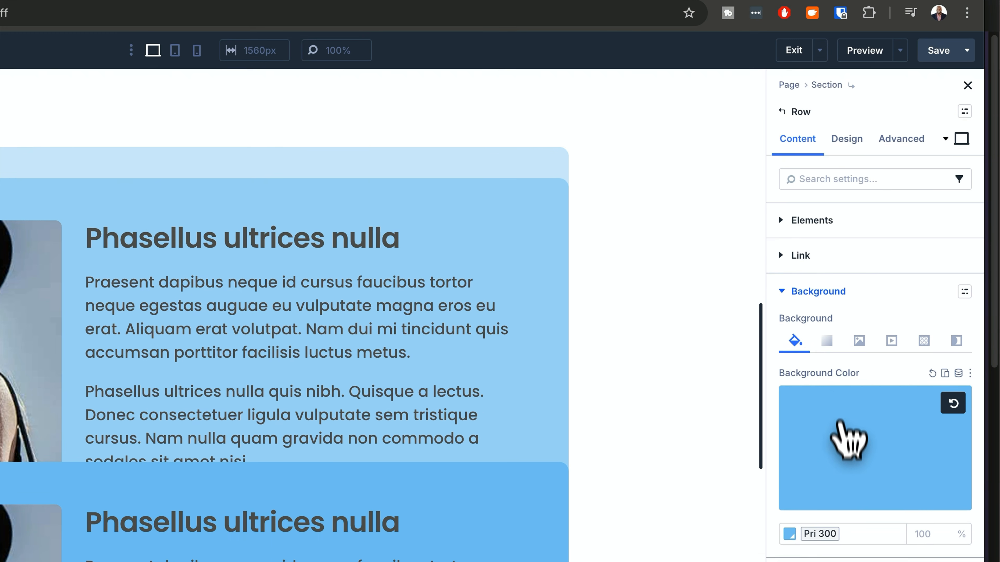
Save the page and switch to its front-end preview
left_click(938, 87)
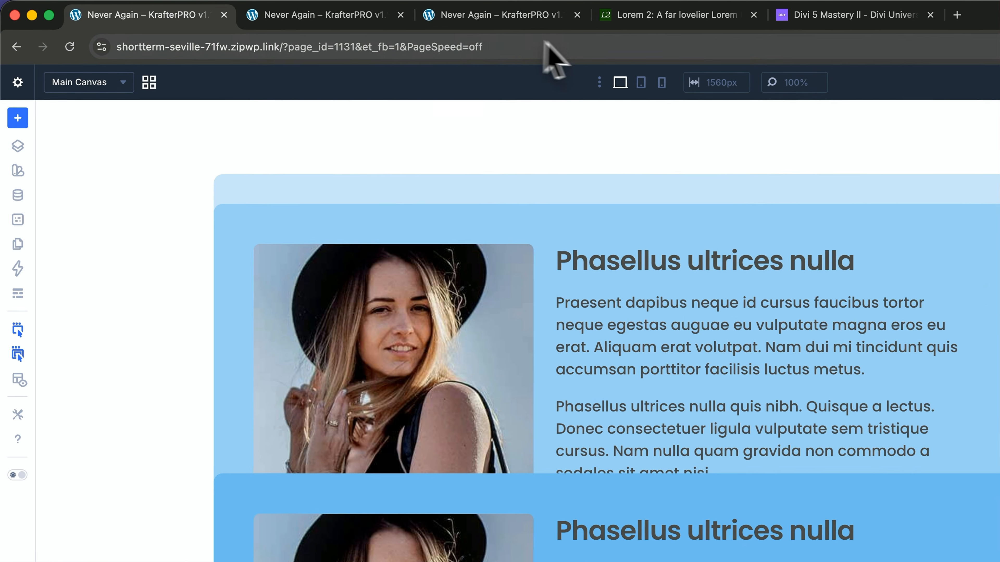
left_click(339, 17)
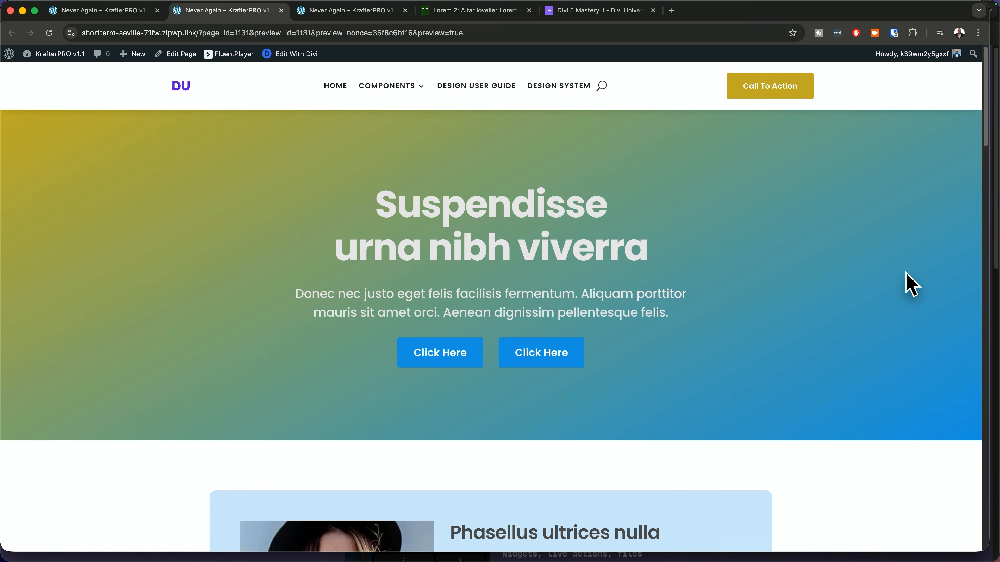
Examine in the preview how the three sticky cards stack and how the image section scrolls over them
scroll(890, 281, "down", 10)
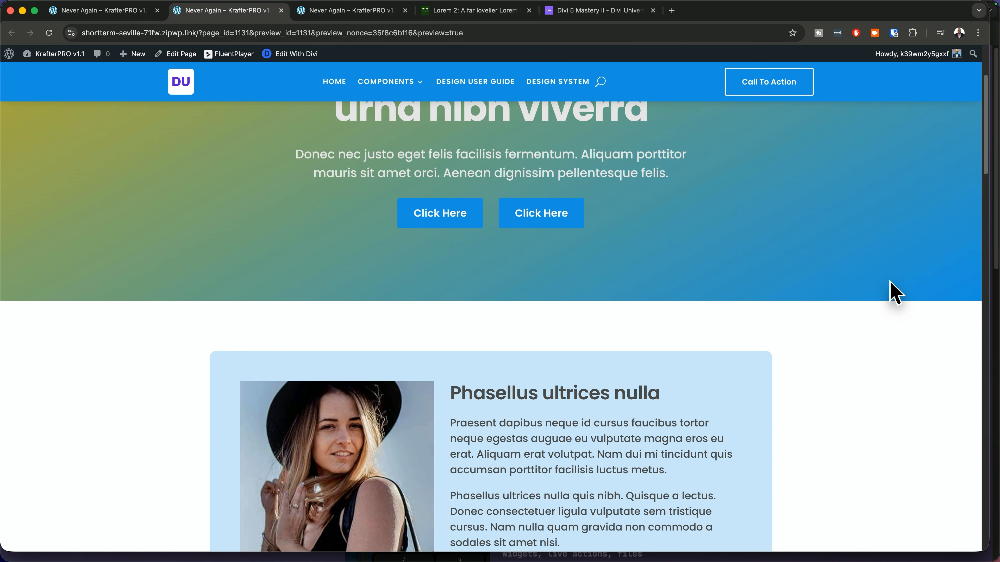
scroll(895, 294, "down", 6)
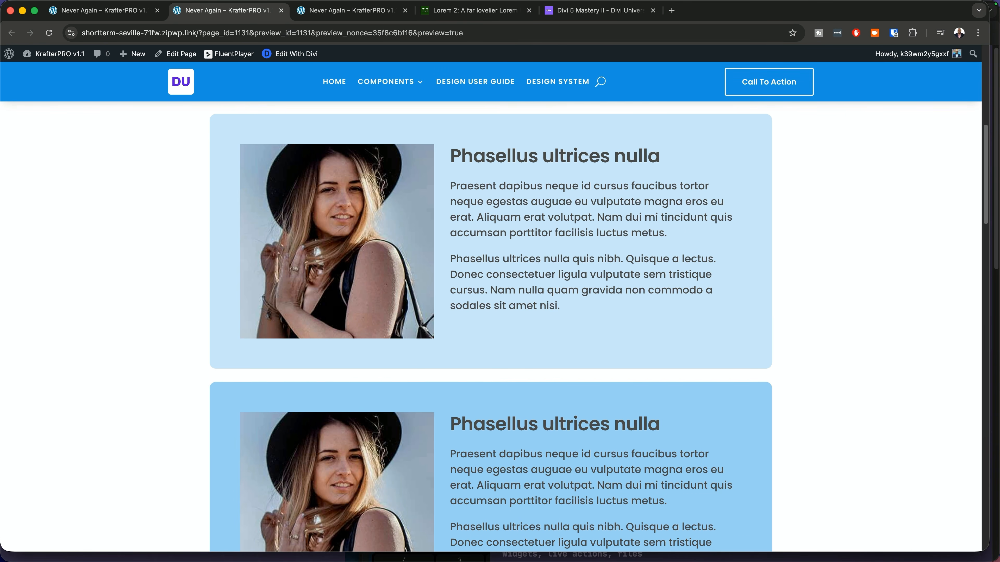
scroll(490, 354, "down", 3)
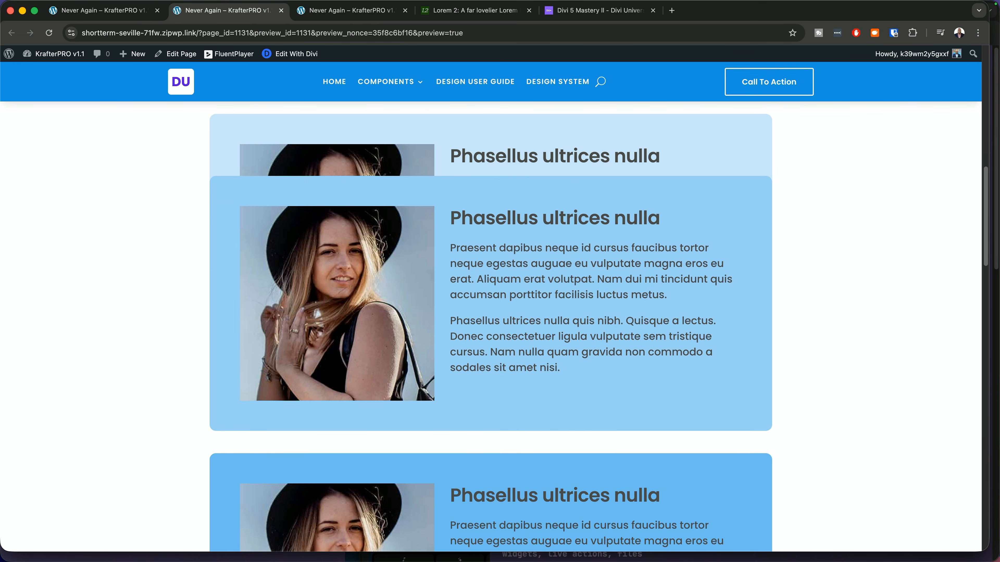
scroll(491, 315, "down", 5)
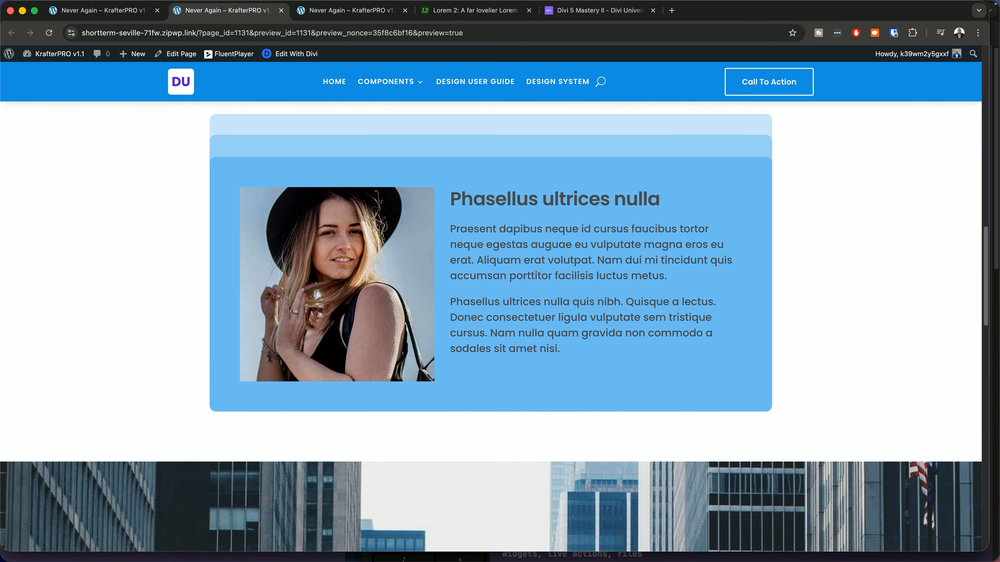
scroll(491, 355, "down", 5)
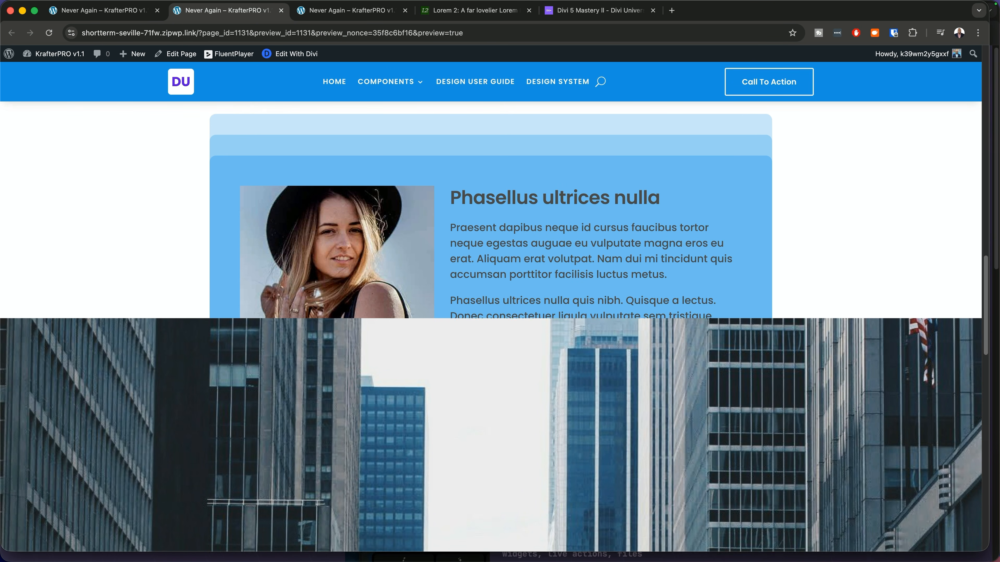
scroll(491, 354, "down", 6)
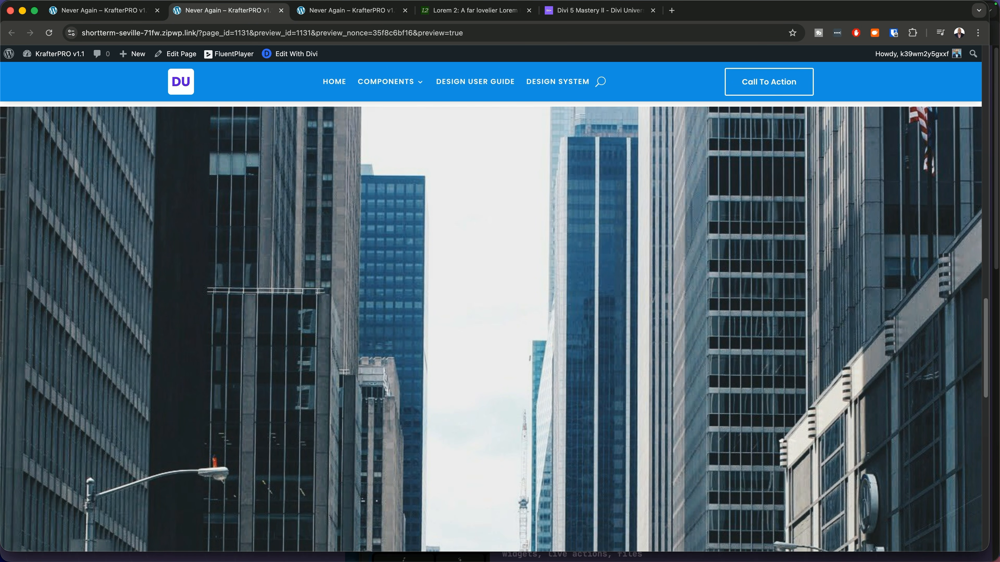
scroll(490, 327, "down", 1)
scroll(892, 291, "up", 12)
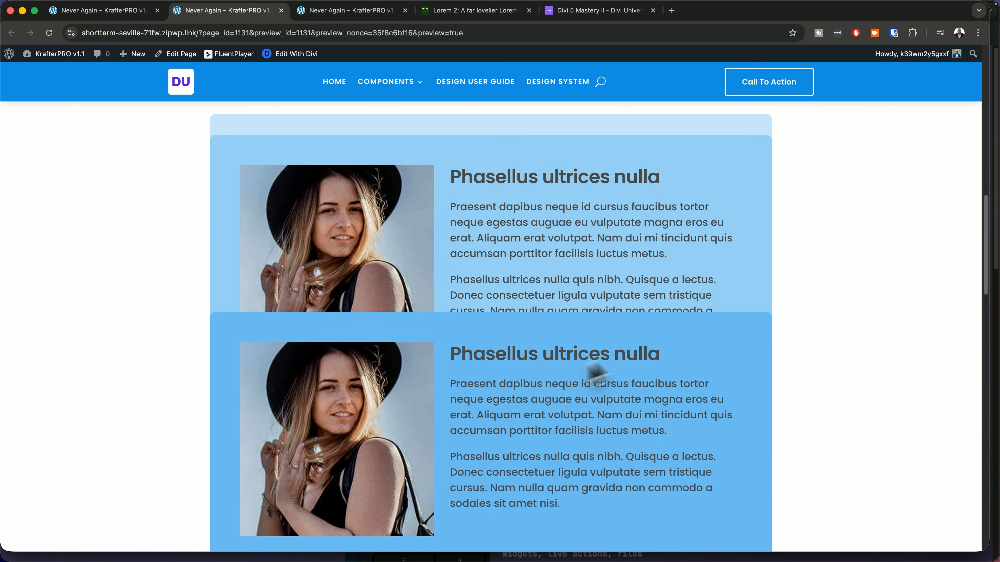
scroll(740, 338, "down", 5)
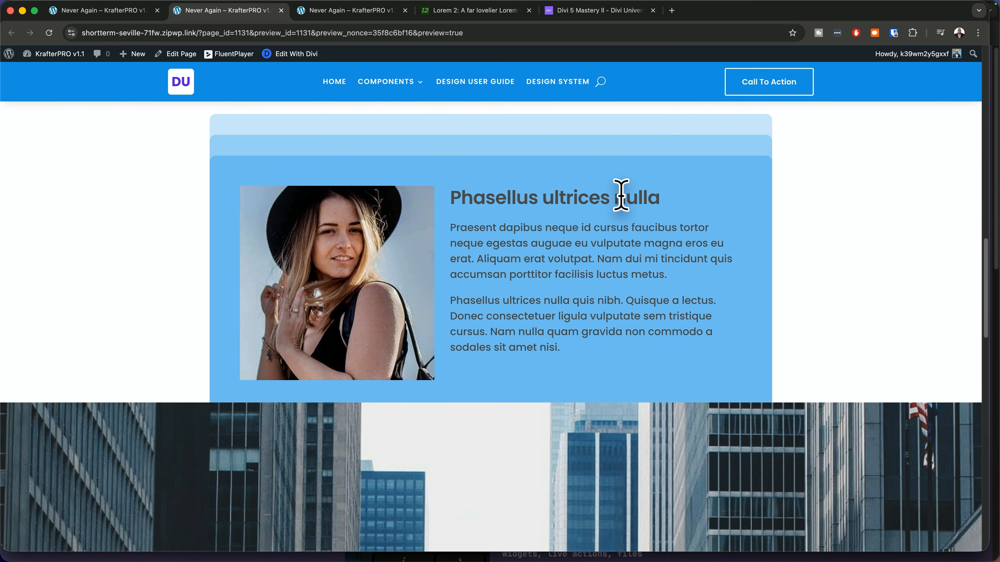
scroll(803, 244, "up", 4)
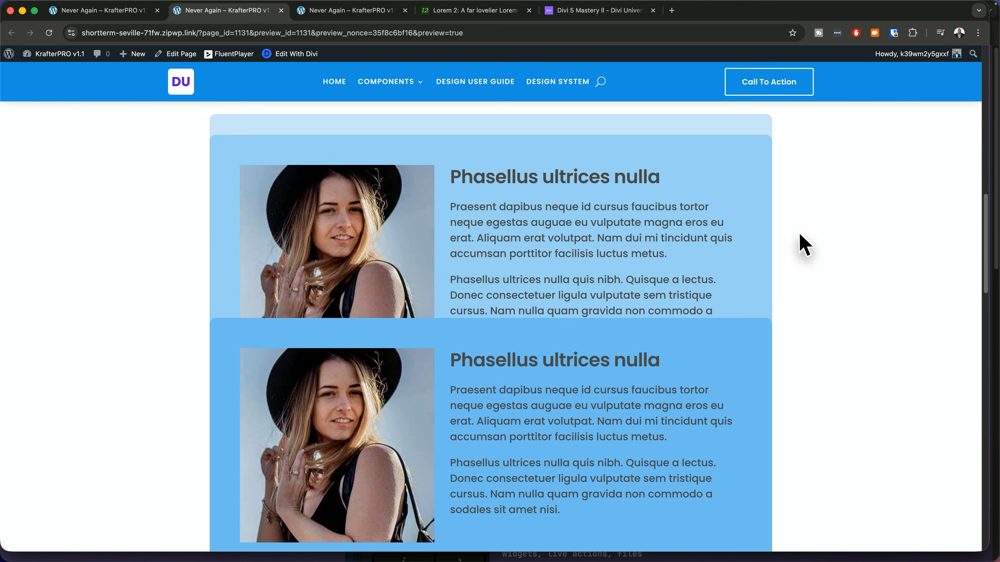
scroll(801, 242, "up", 10)
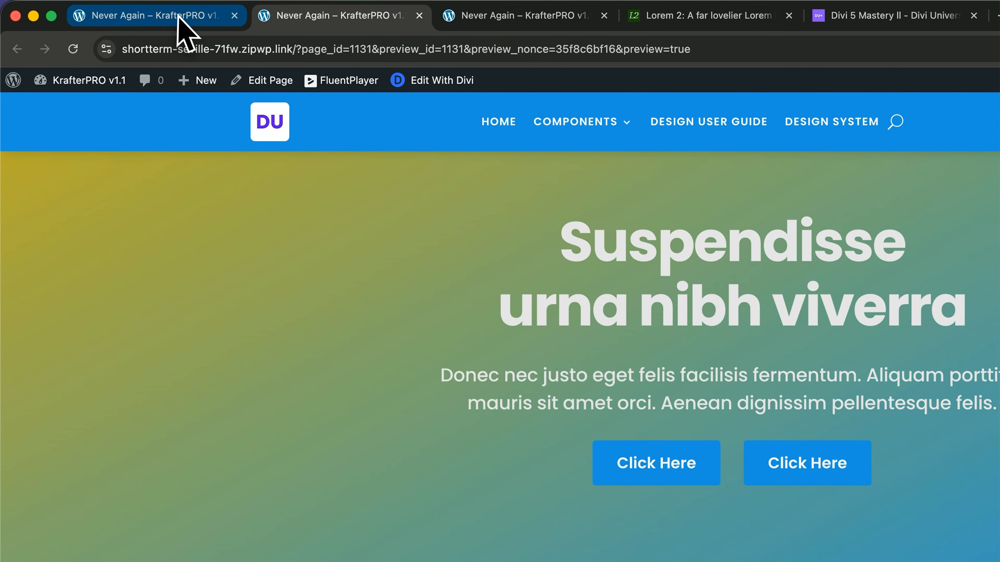
Return to the page builder and replace the second card's image with the portrait of the smiling man in a black hoodie
left_click(130, 11)
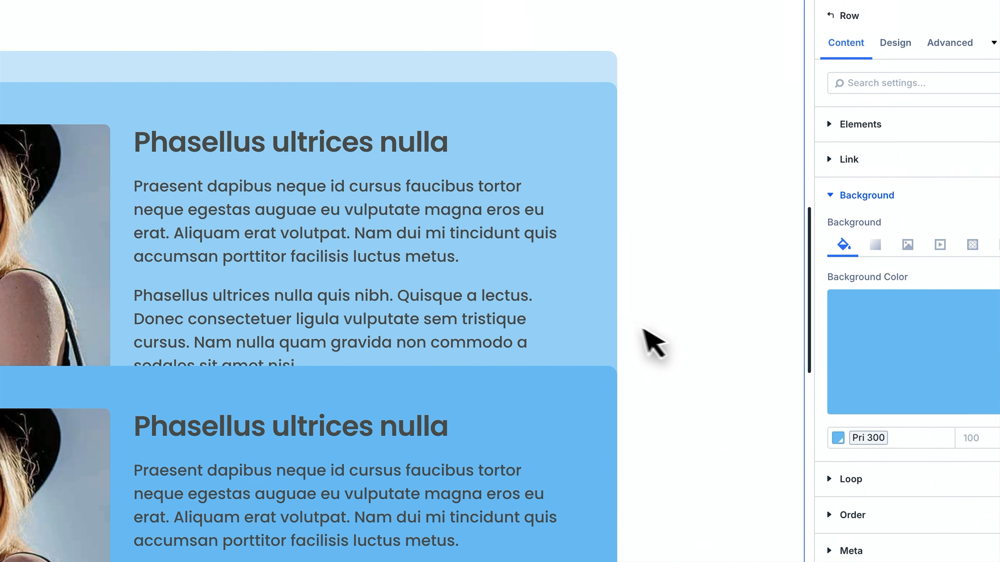
scroll(645, 329, "up", 10)
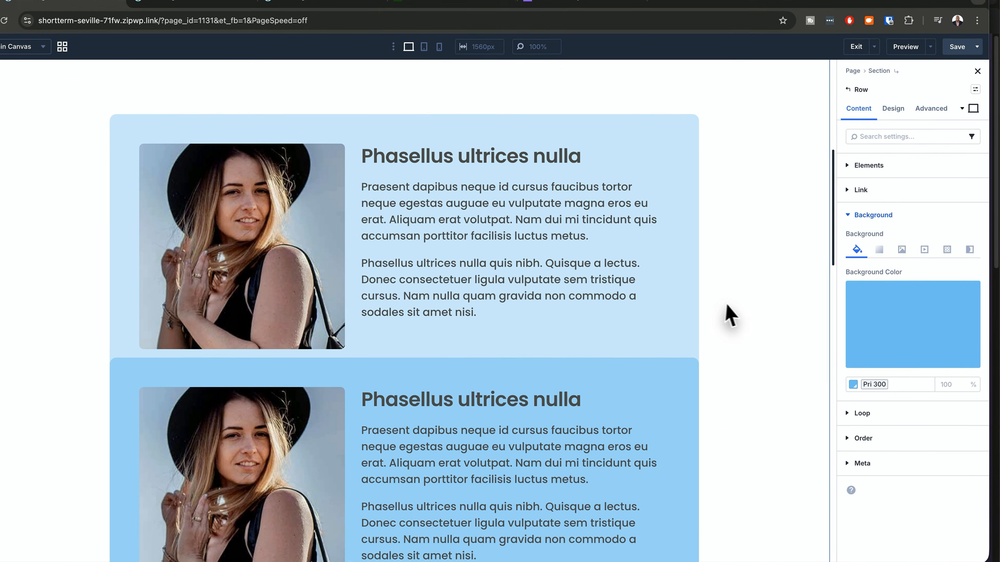
scroll(752, 313, "down", 5)
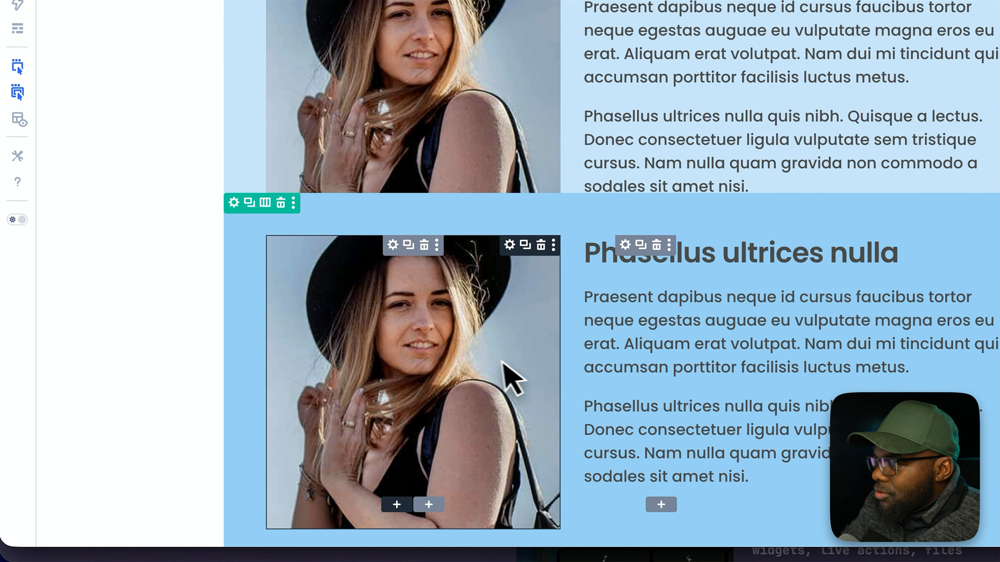
left_click(495, 387)
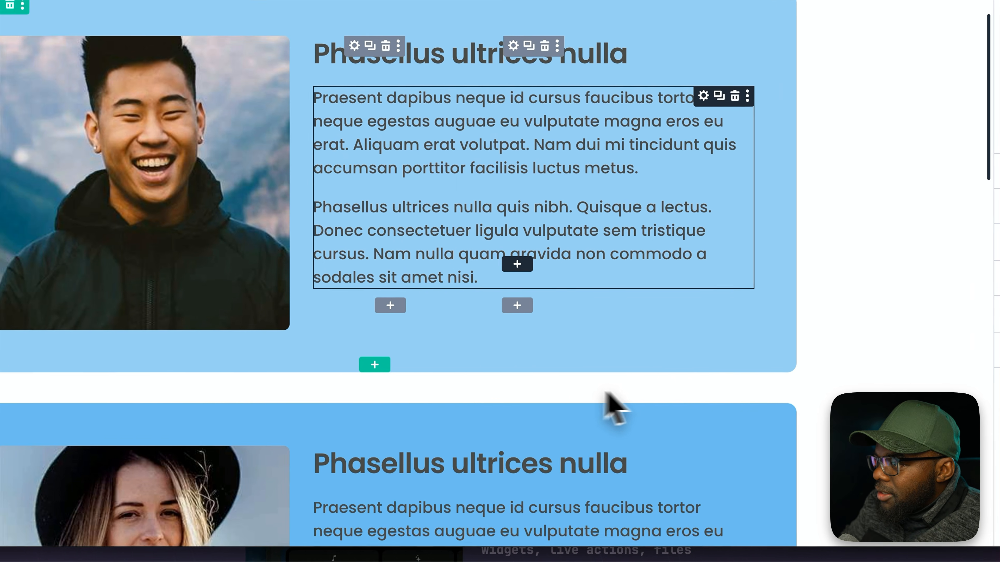
Replace the third card's image with the media library portrait of the curly-haired woman against a dark background
scroll(605, 392, "down", 5)
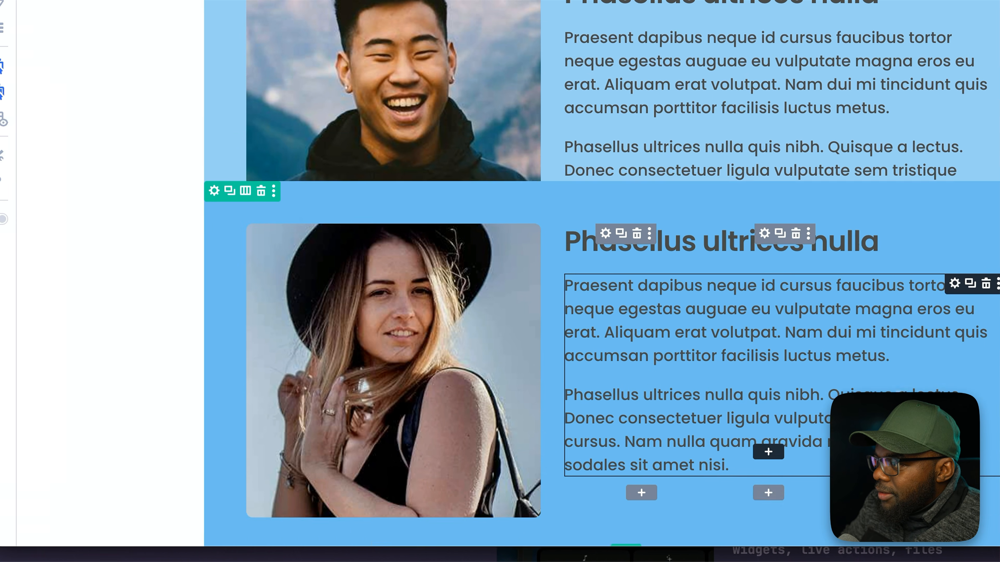
left_click(370, 341)
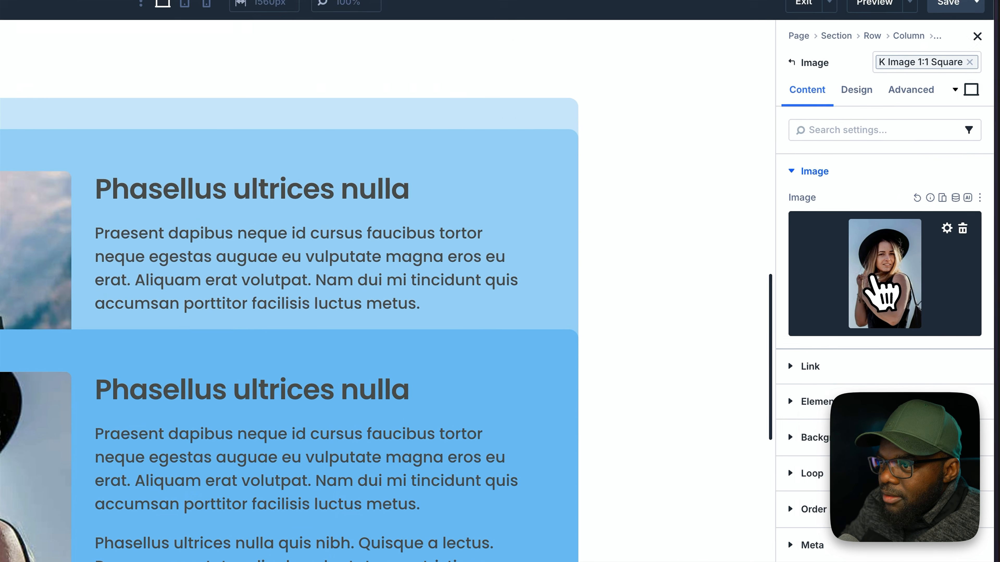
left_click(993, 244)
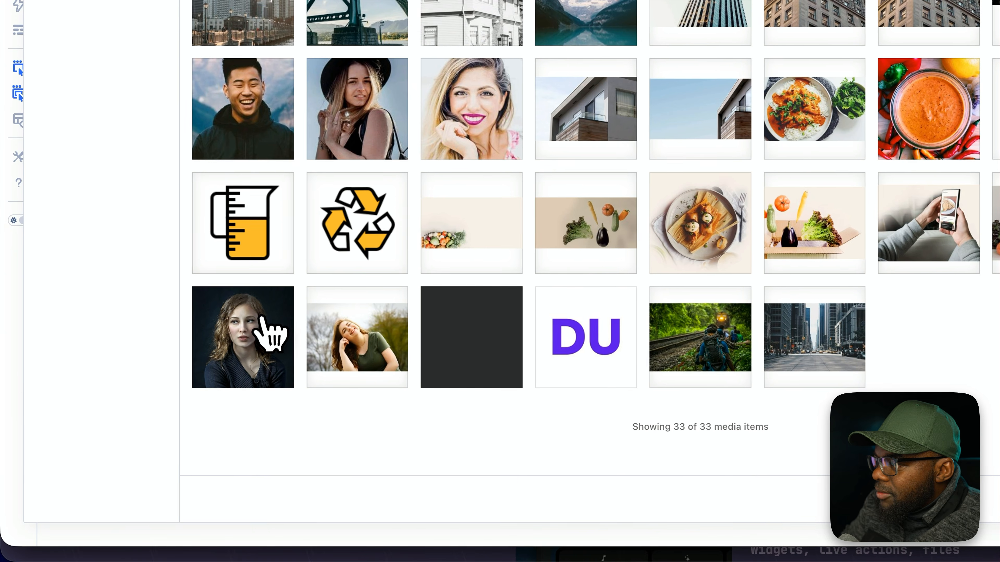
left_click(174, 399)
left_click(938, 520)
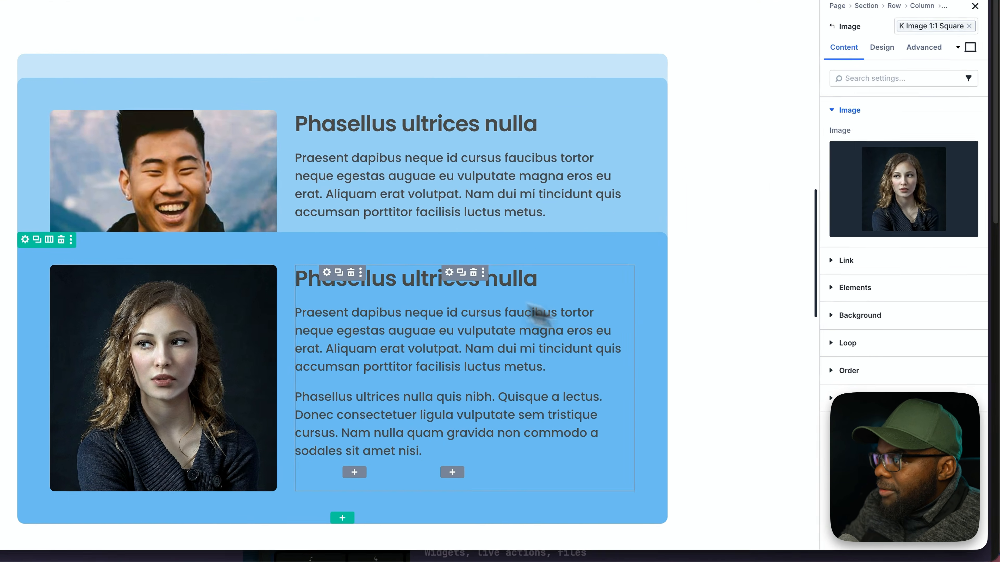
Review in the builder how the three cards with their different images stack beneath the hero
scroll(575, 367, "up", 10)
scroll(584, 371, "down", 4)
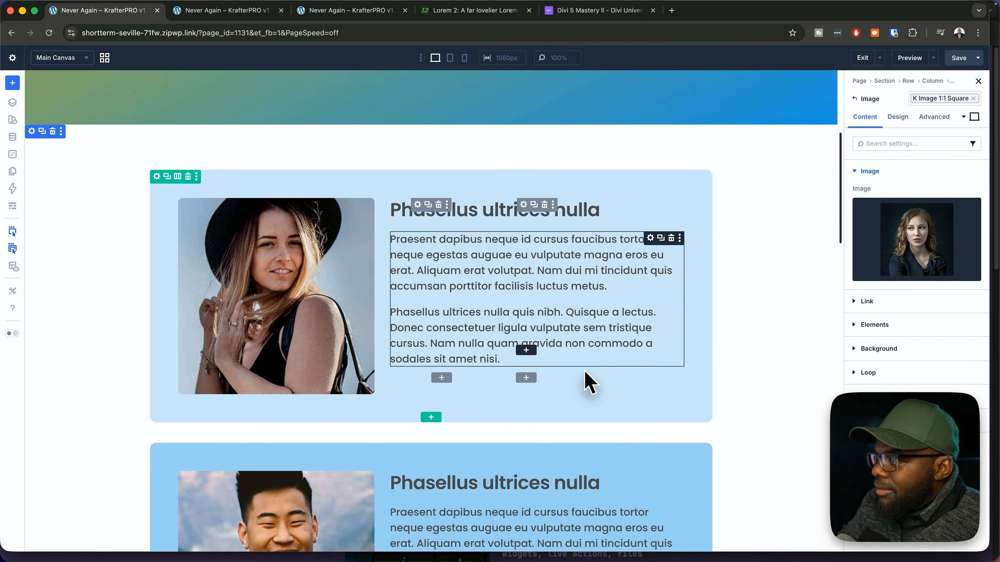
scroll(584, 371, "down", 5)
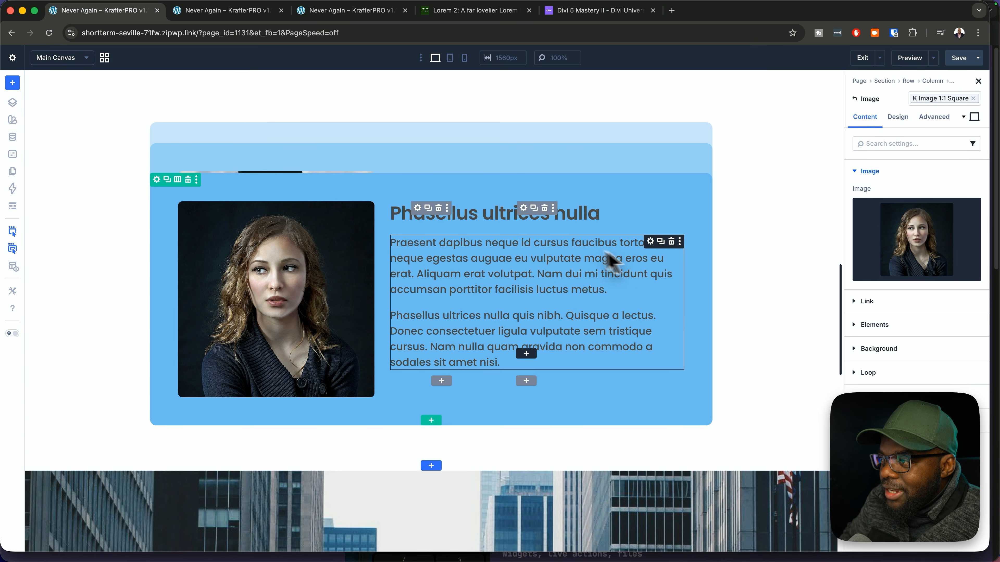
scroll(656, 281, "up", 10)
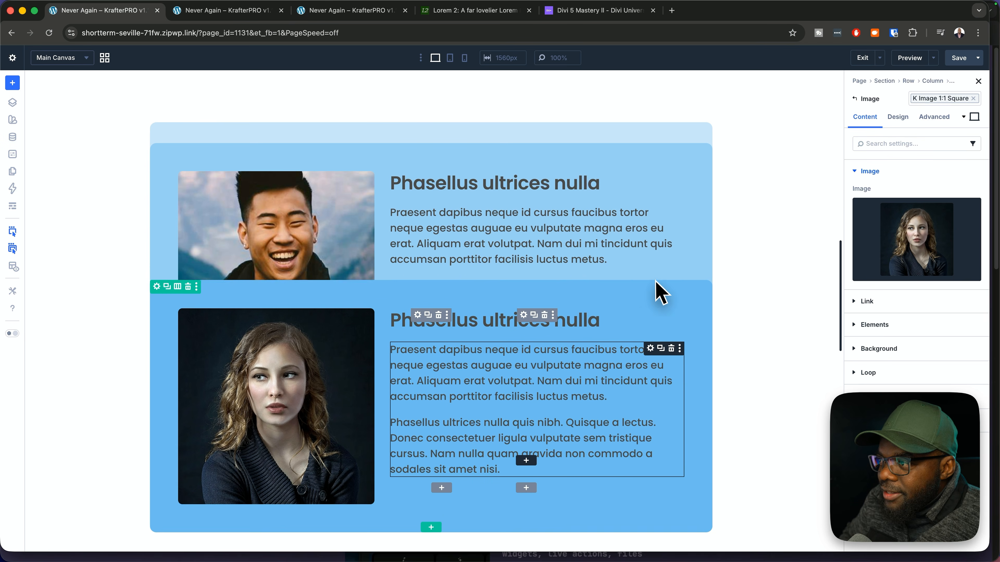
scroll(655, 284, "up", 8)
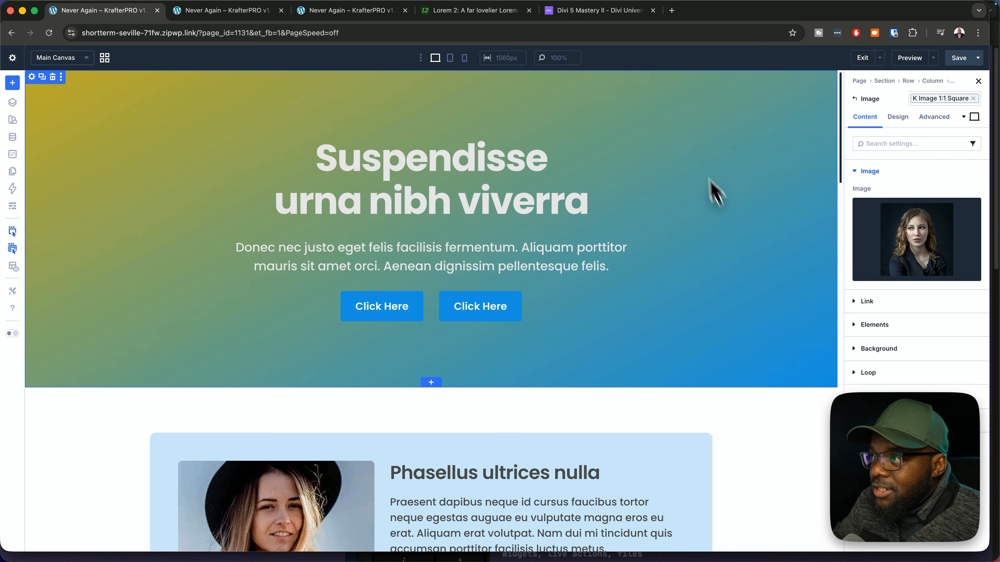
Switch to the Divi University site, open its homepage and view the free membership sign-up form
left_click(610, 16)
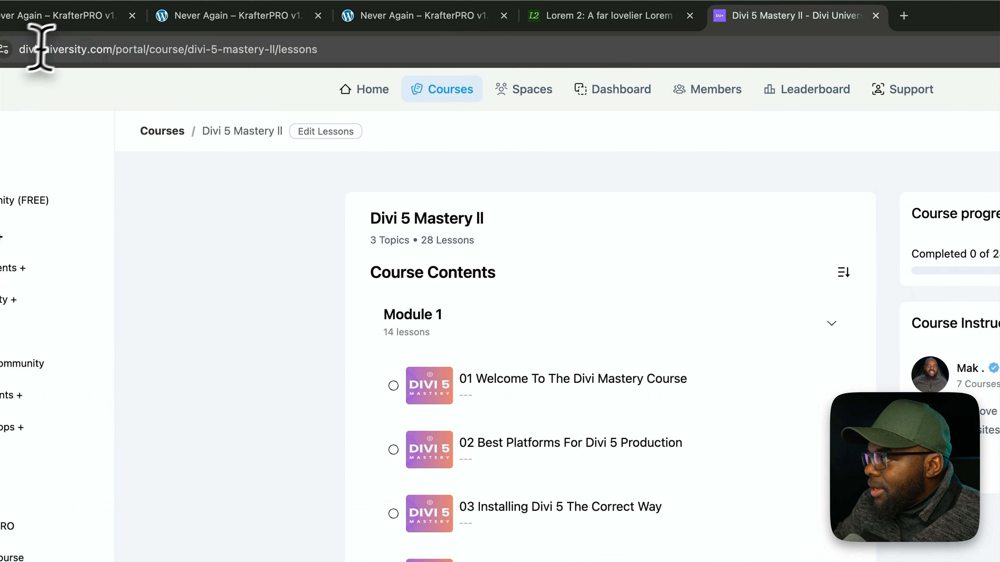
left_click(376, 91)
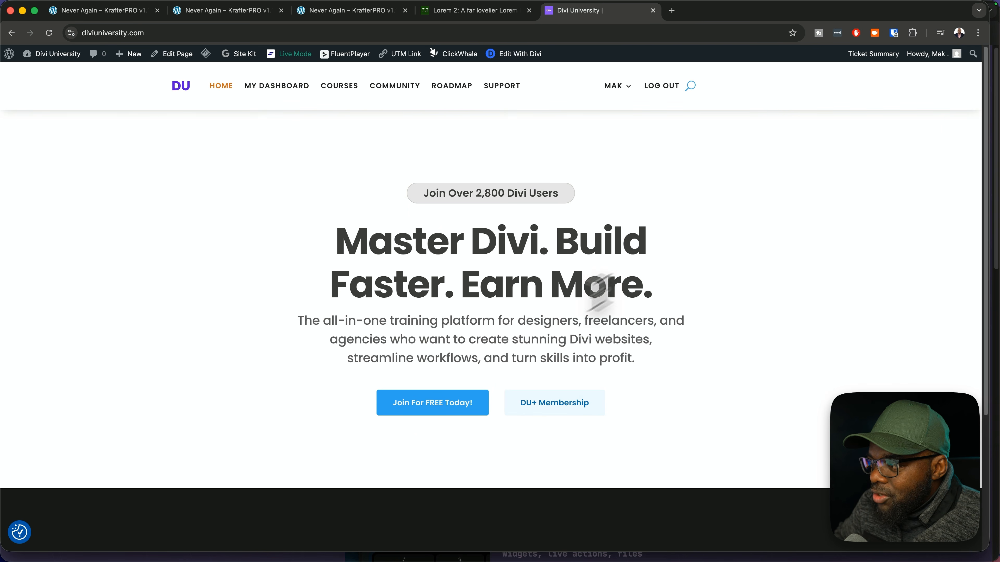
left_click(444, 406)
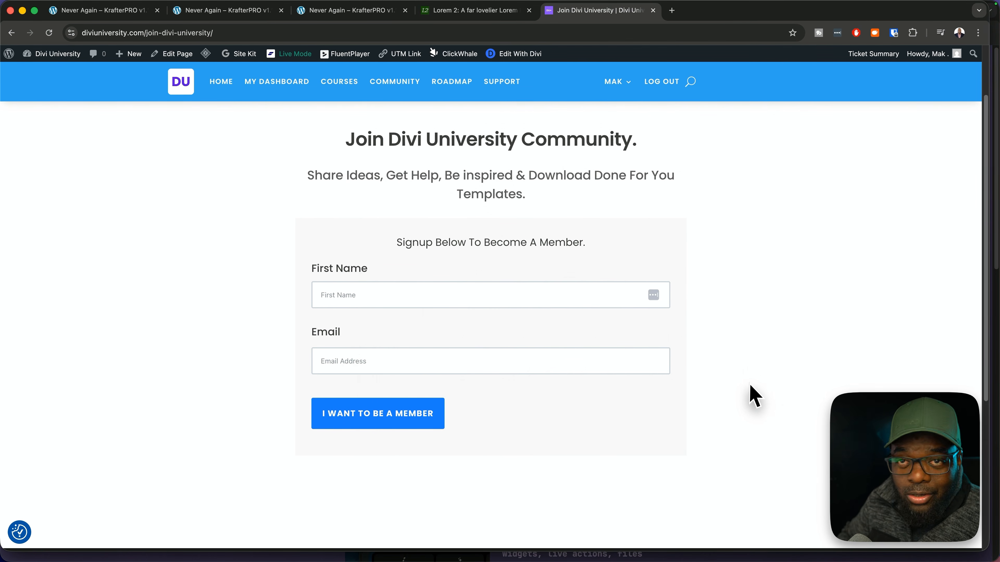
scroll(735, 389, "up", 2)
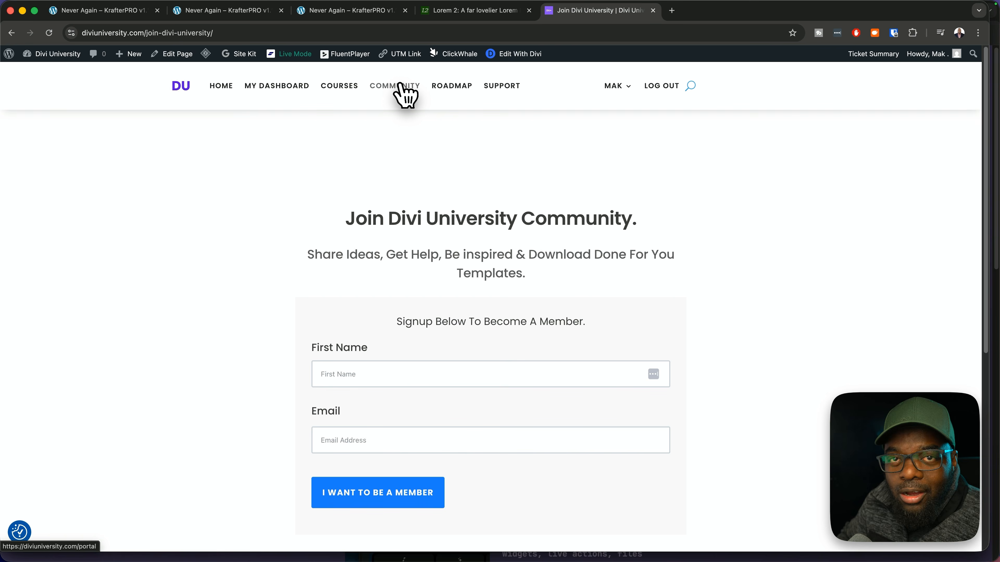
Open the Divi University community portal and look through the posts in its feed
left_click(397, 85)
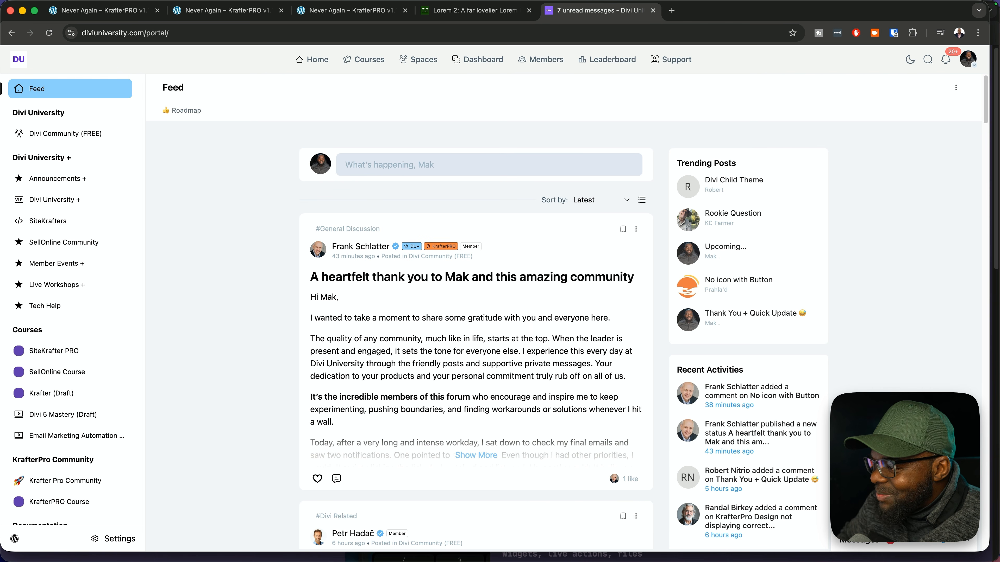
scroll(547, 323, "down", 3)
scroll(393, 358, "down", 2)
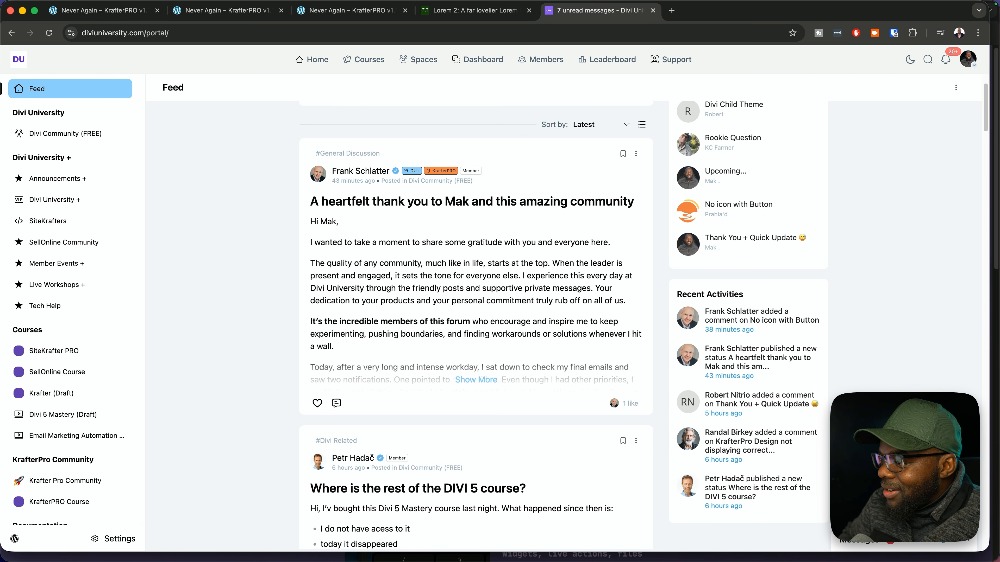
scroll(408, 286, "up", 2)
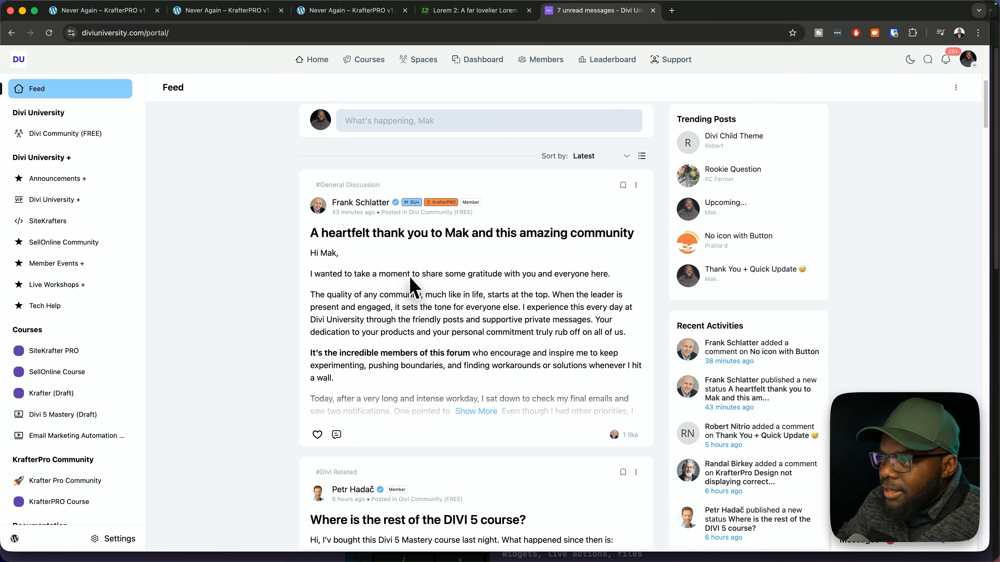